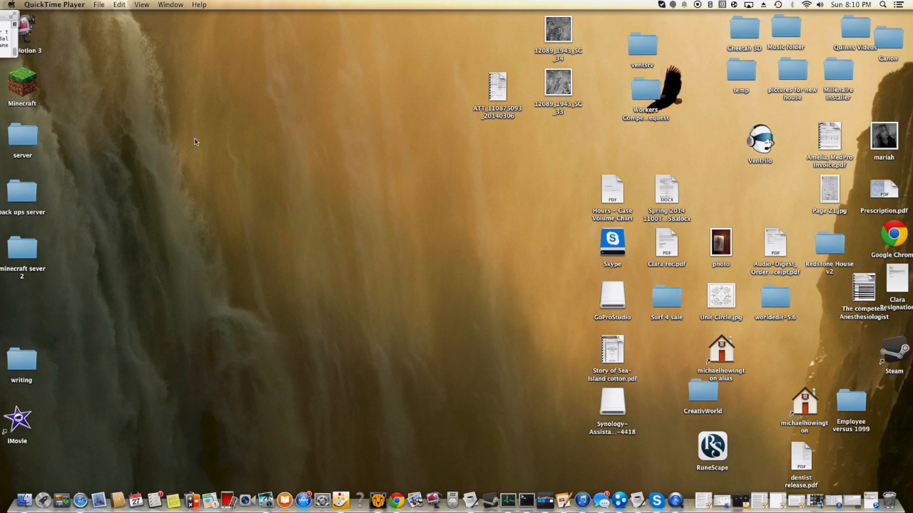
- Create a new folder on the desktop and move it to an empty area
{"action": "right_click", "coordinate": [138, 105]}
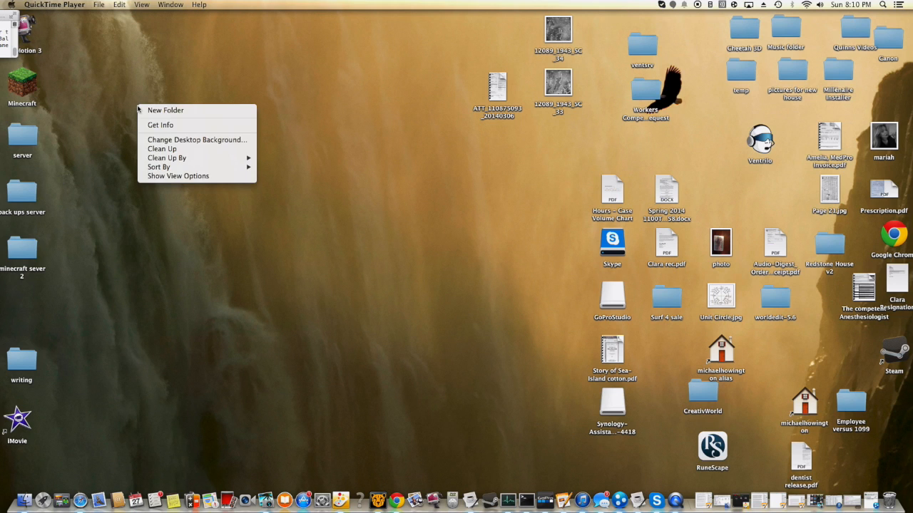
{"action": "left_click", "coordinate": [119, 102]}
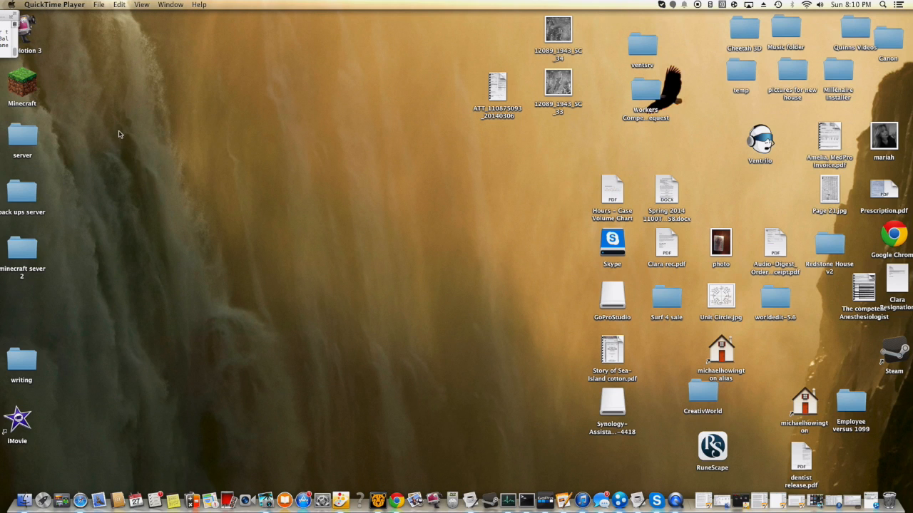
{"action": "right_click", "coordinate": [111, 68]}
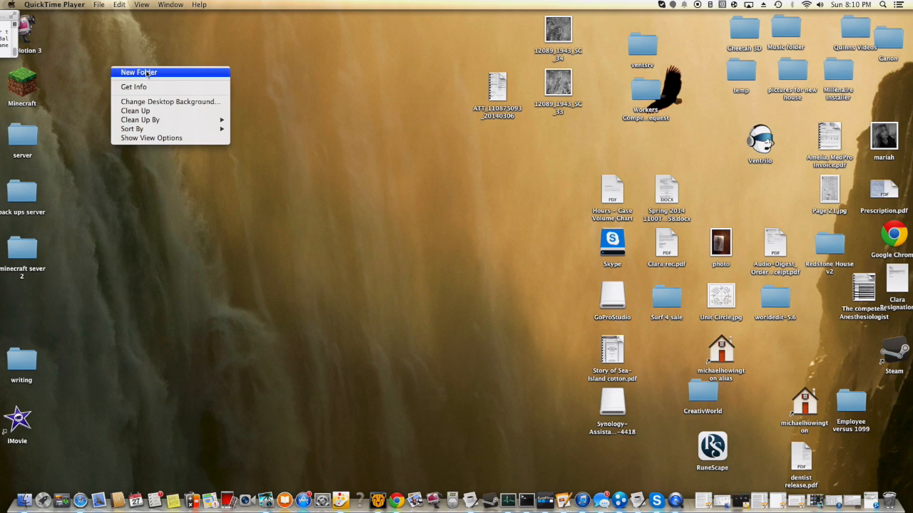
{"action": "left_click", "coordinate": [139, 72]}
{"action": "left_click_drag", "start_coordinate": [95, 63], "coordinate": [140, 131]}
- Rename the untitled folder as "minecraft server 3" and place it beside the Minecraft icon on the desktop
{"action": "right_click", "coordinate": [142, 133]}
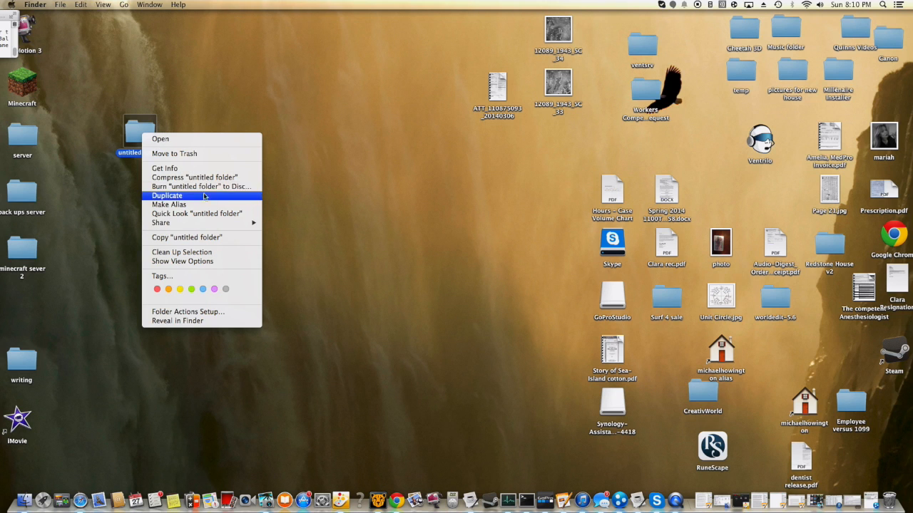
{"action": "left_click", "coordinate": [194, 172]}
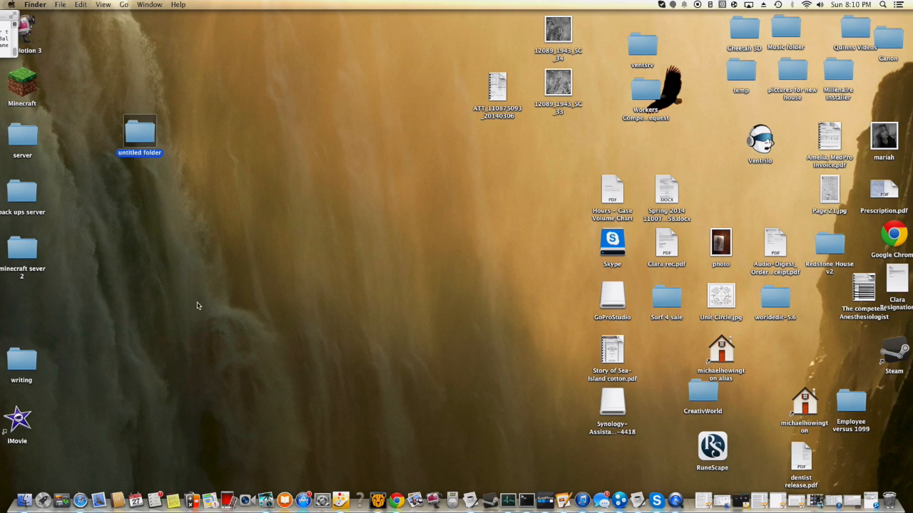
{"action": "left_click", "coordinate": [79, 176]}
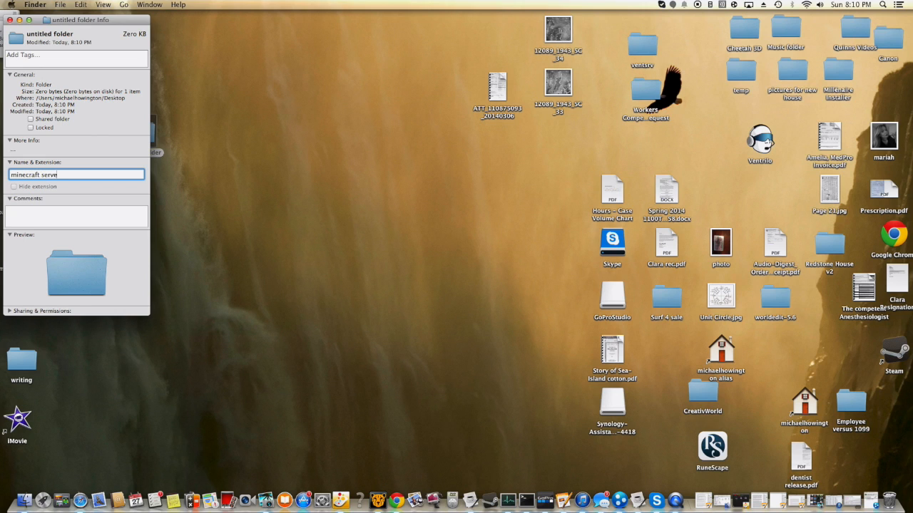
{"action": "type", "text": "3"}
{"action": "key", "text": "Return"}
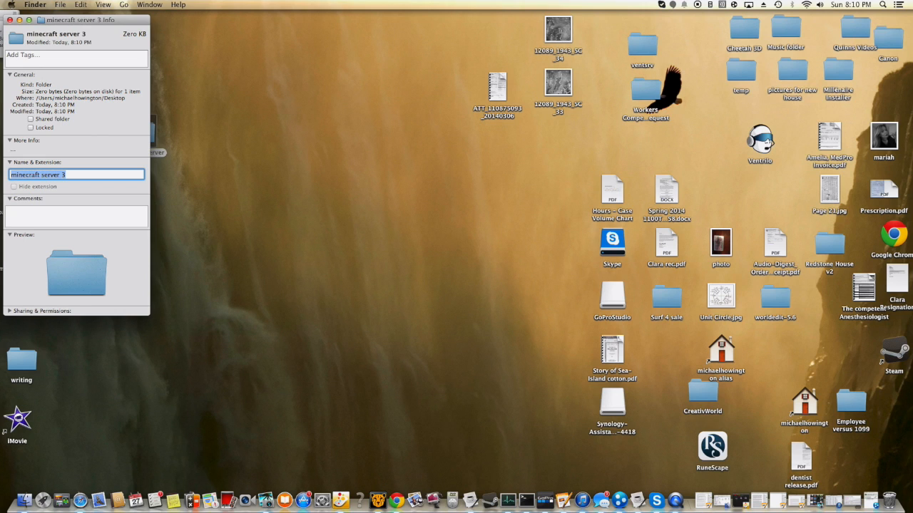
{"action": "left_click", "coordinate": [9, 20]}
{"action": "left_click_drag", "start_coordinate": [146, 138], "coordinate": [121, 79]}
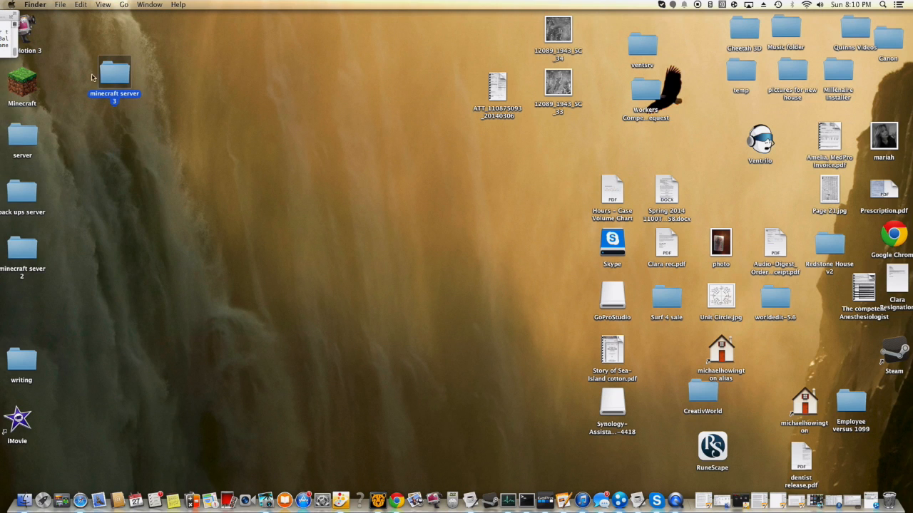
{"action": "left_click_drag", "start_coordinate": [116, 86], "coordinate": [74, 43]}
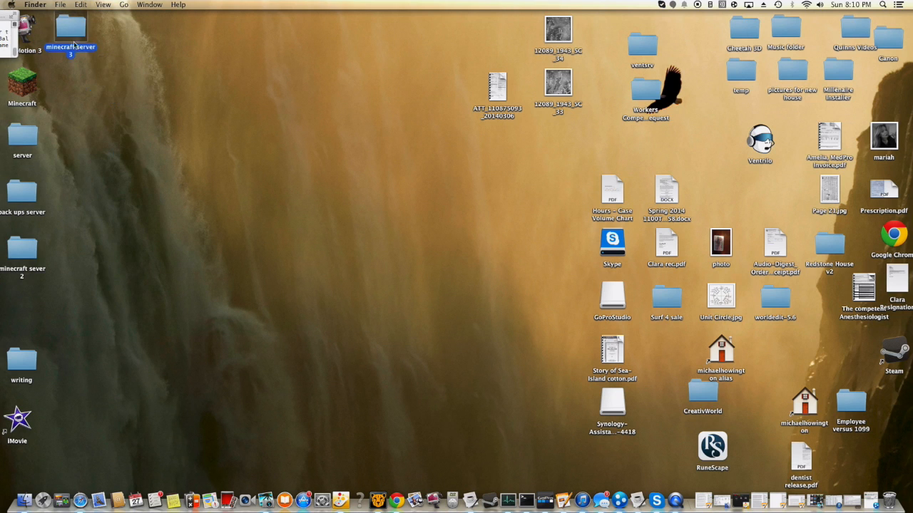
- Switch to Safari and search Google for "minecraft"
{"action": "left_click", "coordinate": [80, 500]}
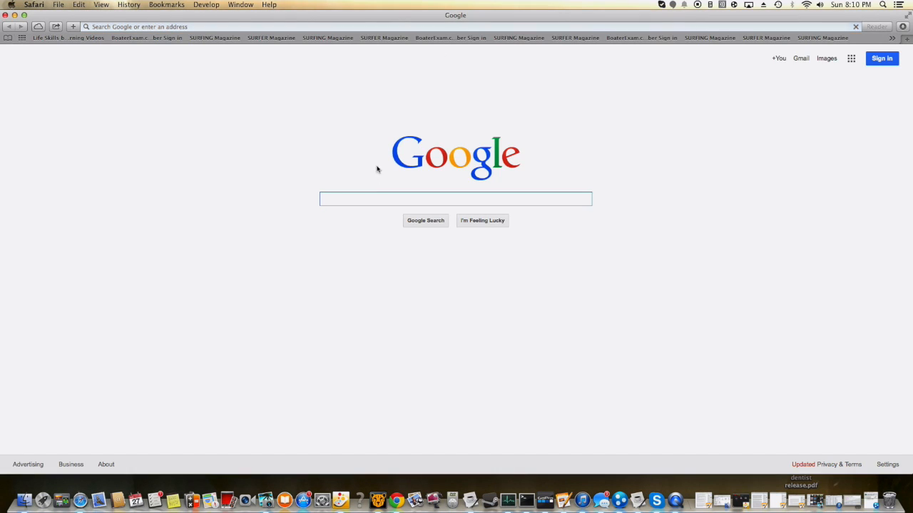
{"action": "left_click", "coordinate": [380, 200]}
{"action": "type", "text": "minecraft"}
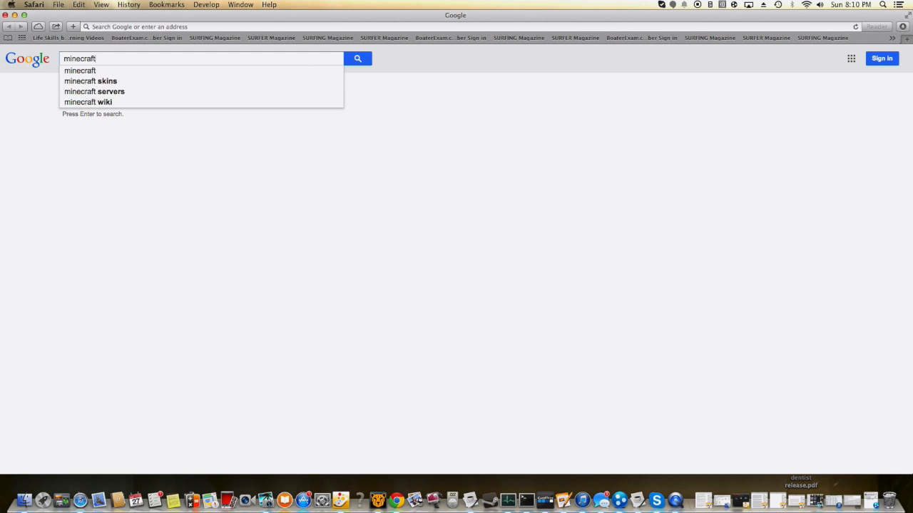
{"action": "key", "text": "Return"}
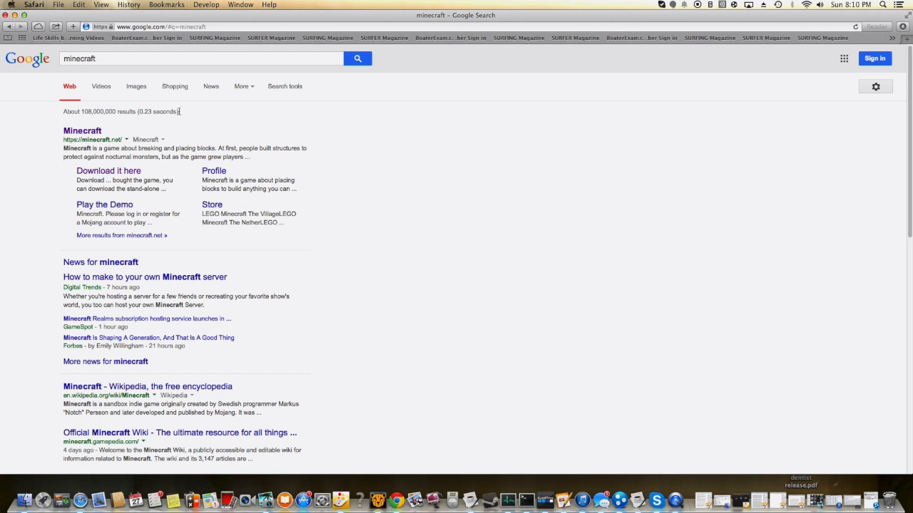
- Open the download page of the official Minecraft site and download minecraft_server.1.7.9.jar
{"action": "left_click", "coordinate": [86, 134]}
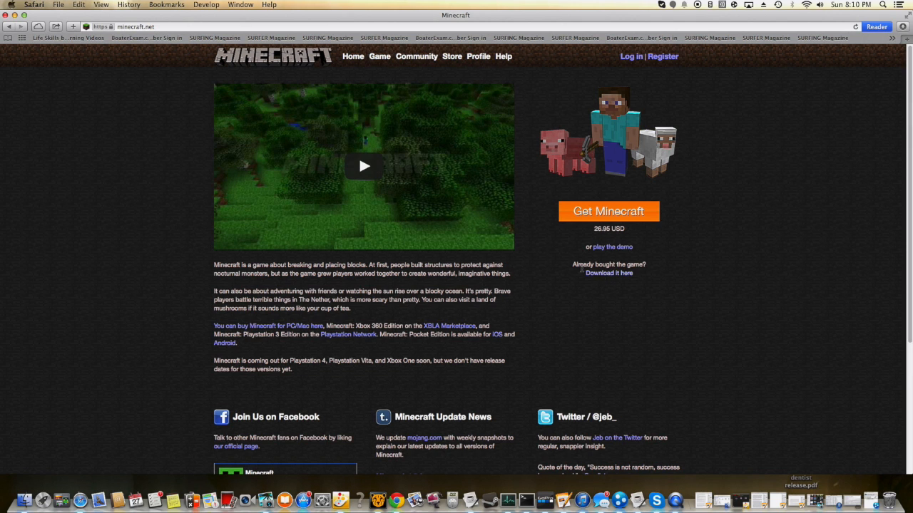
{"action": "left_click", "coordinate": [628, 275]}
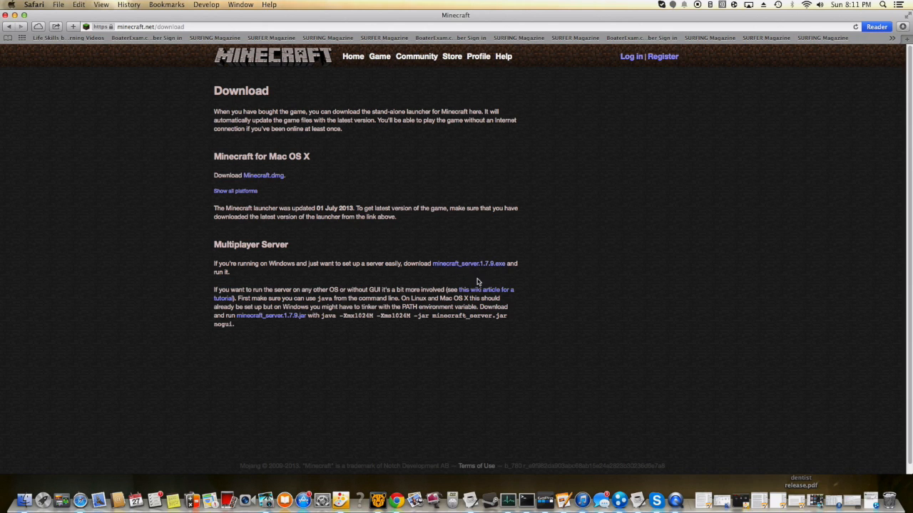
{"action": "left_click", "coordinate": [271, 315]}
- Move the downloaded minecraft_server.1.7.9.jar into the "minecraft server 3" desktop folder and clear the browser's download list
{"action": "left_click", "coordinate": [894, 19]}
{"action": "left_click", "coordinate": [780, 205]}
{"action": "left_click_drag", "start_coordinate": [792, 252], "coordinate": [107, 62]}
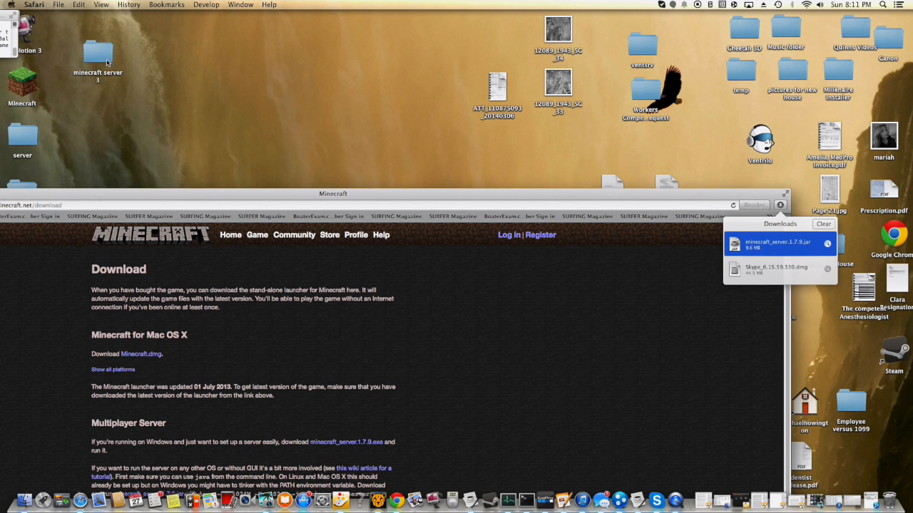
{"action": "left_click", "coordinate": [824, 225]}
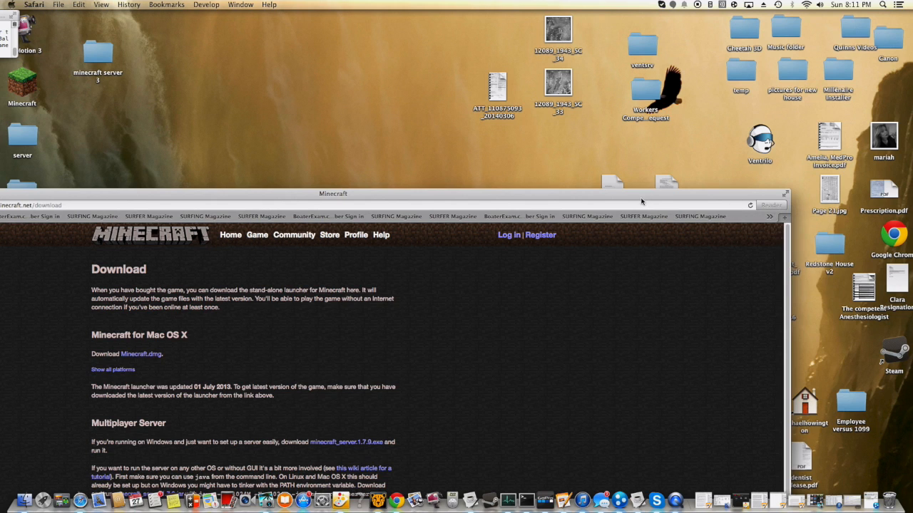
{"action": "left_click_drag", "start_coordinate": [644, 198], "coordinate": [747, 199]}
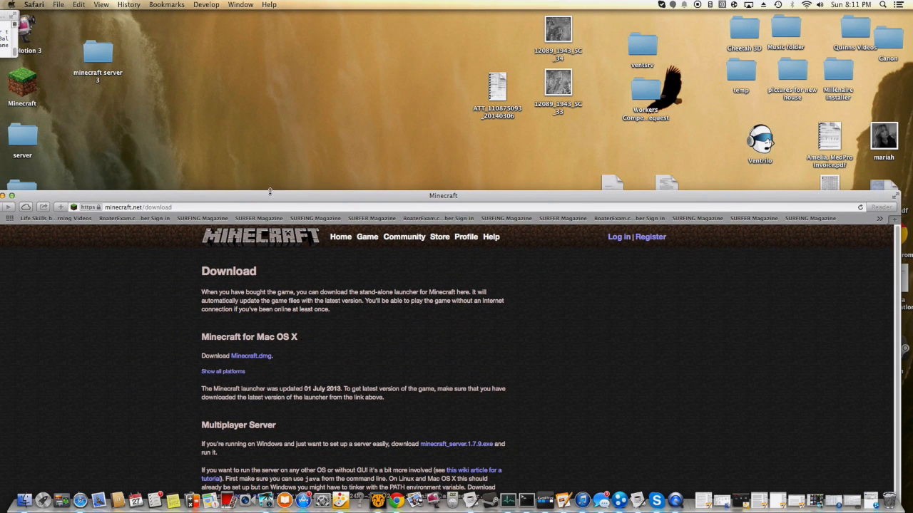
- Rename the jar file in the "minecraft server 3" folder as minecraft_server.jar
{"action": "double_click", "coordinate": [92, 57]}
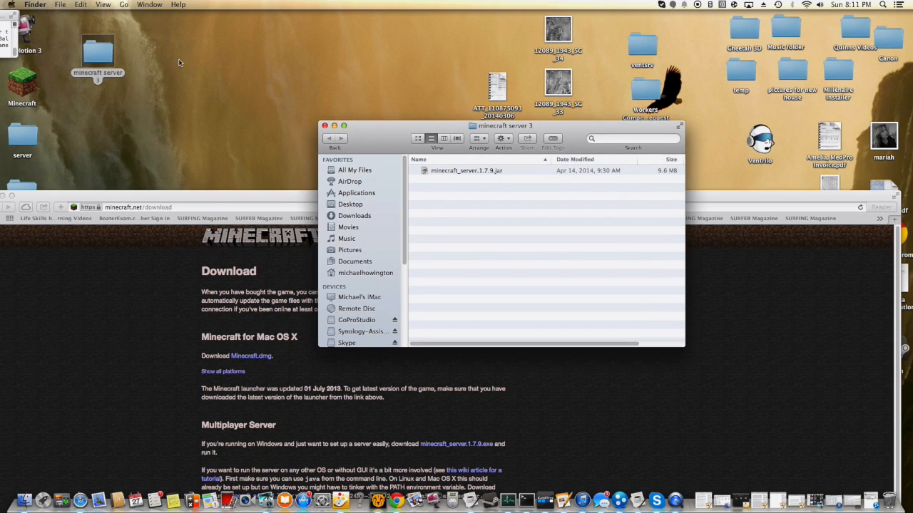
{"action": "left_click", "coordinate": [456, 173]}
{"action": "right_click", "coordinate": [469, 176]}
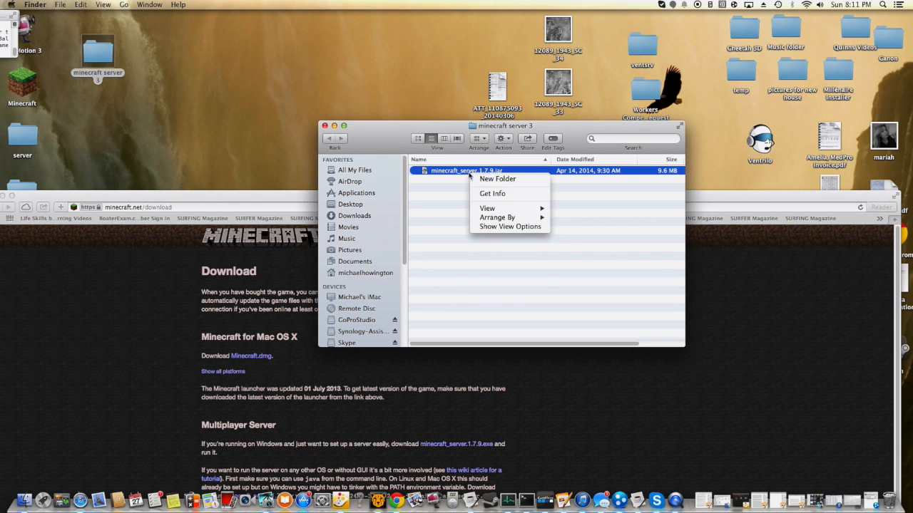
{"action": "right_click", "coordinate": [450, 171]}
{"action": "left_click", "coordinate": [493, 212]}
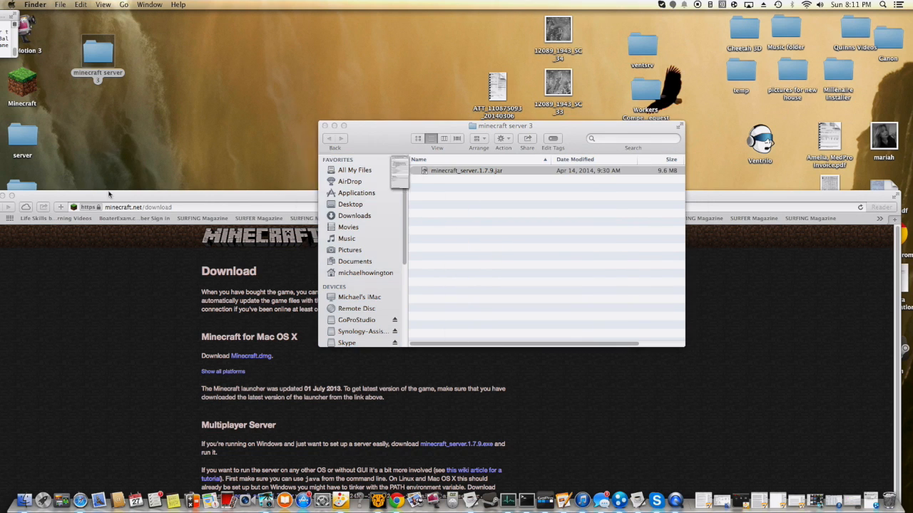
{"action": "left_click", "coordinate": [78, 202]}
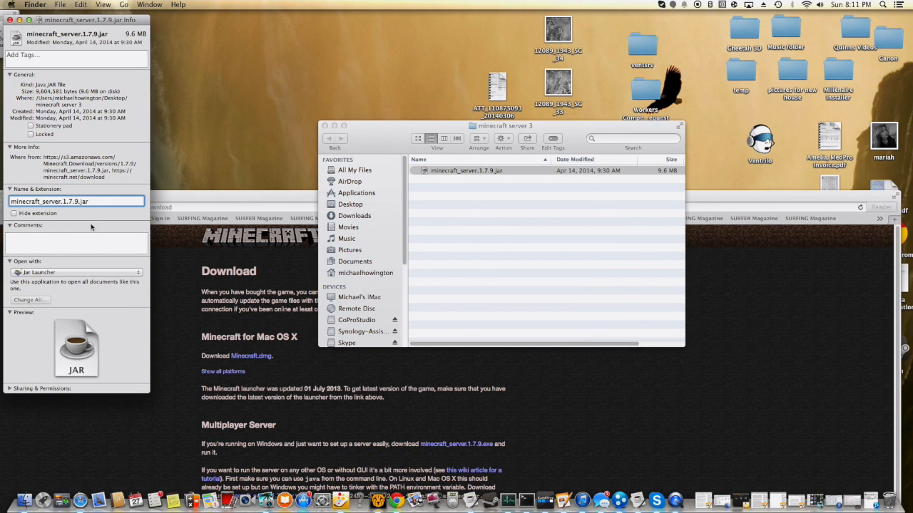
{"action": "key", "text": "BackSpace"}
{"action": "key", "text": "BackSpace"}
{"action": "key", "text": "BackSpace"}
{"action": "key", "text": "BackSpace"}
{"action": "key", "text": "BackSpace"}
{"action": "key", "text": "Return"}
{"action": "left_click", "coordinate": [9, 19]}
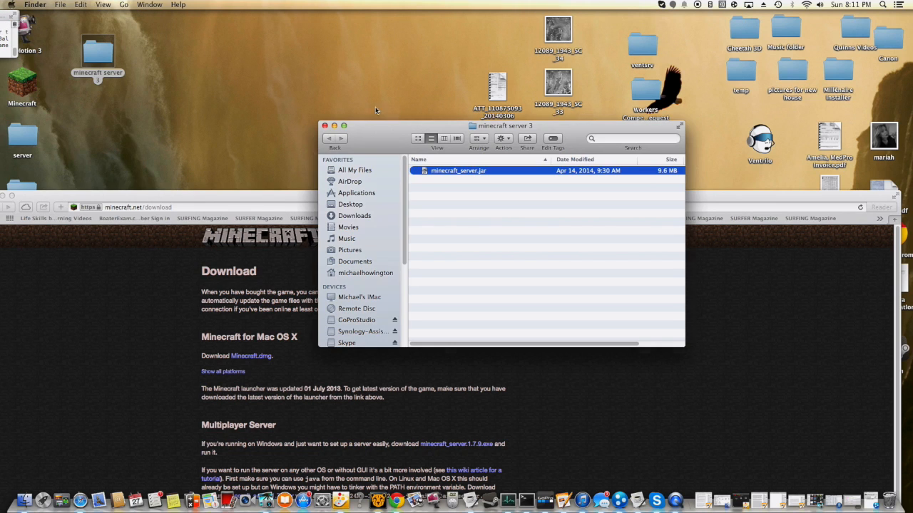
- Rearrange the folder and browser windows and open the wiki tutorial linked in the Multiplayer Server section
{"action": "left_click_drag", "start_coordinate": [357, 136], "coordinate": [287, 25]}
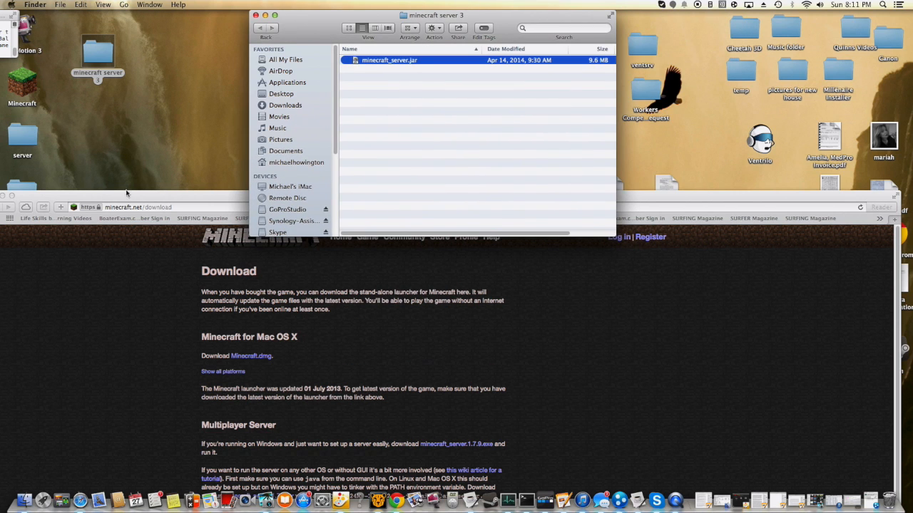
{"action": "left_click_drag", "start_coordinate": [135, 199], "coordinate": [184, 61]}
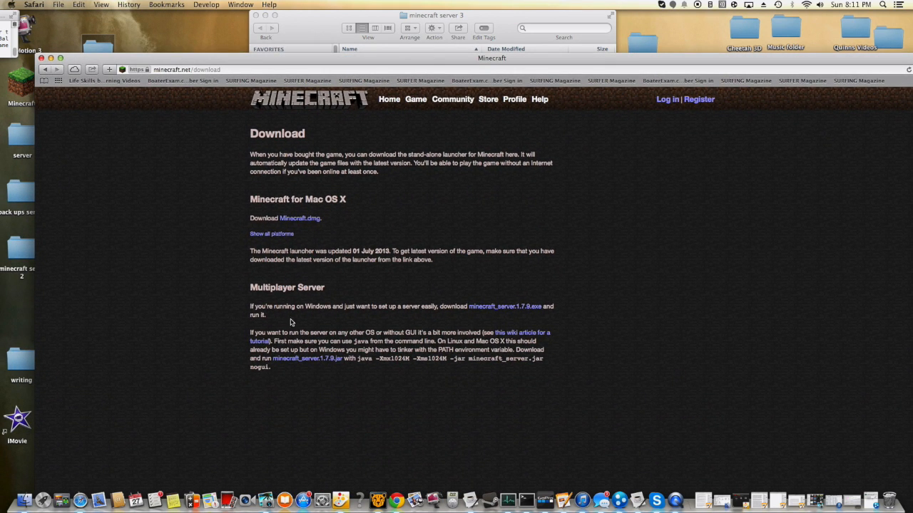
{"action": "left_click", "coordinate": [256, 342]}
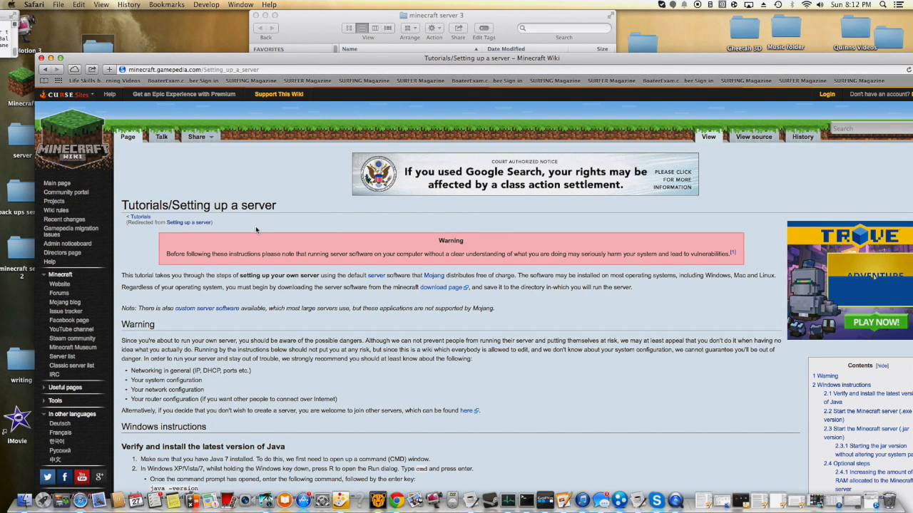
- Copy the three-line bash start script from the tutorial's Mac OS X instructions
{"action": "scroll", "coordinate": [256, 230], "scroll_direction": "down", "scroll_amount": 3}
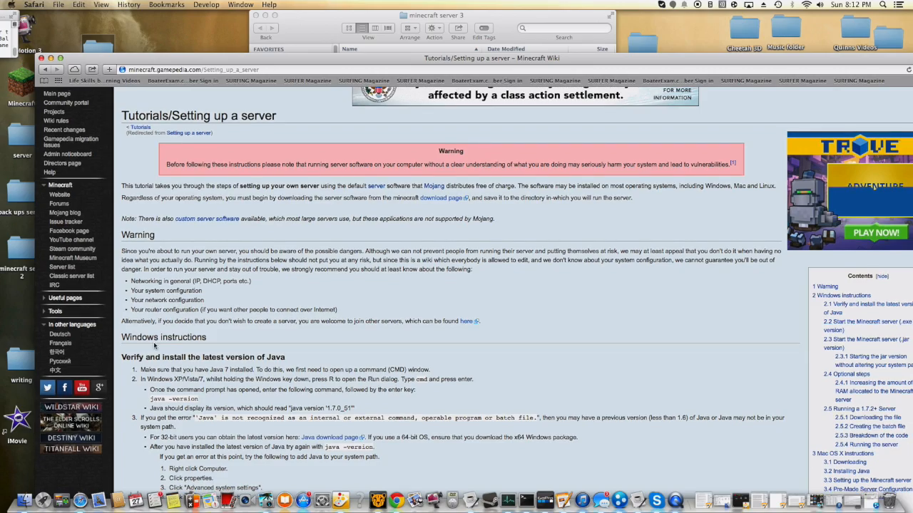
{"action": "scroll", "coordinate": [142, 345], "scroll_direction": "down", "scroll_amount": 9}
{"action": "scroll", "coordinate": [198, 337], "scroll_direction": "down", "scroll_amount": 1}
{"action": "scroll", "coordinate": [199, 336], "scroll_direction": "down", "scroll_amount": 10}
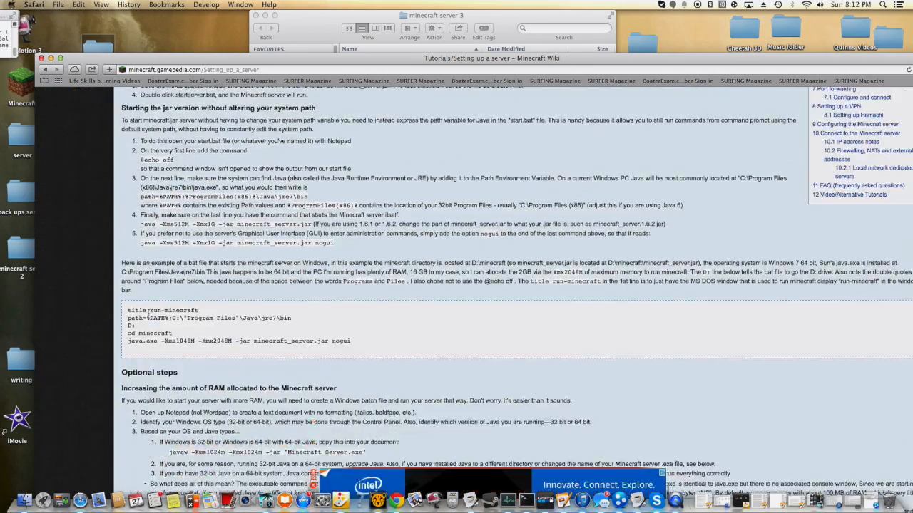
{"action": "scroll", "coordinate": [148, 314], "scroll_direction": "down", "scroll_amount": 10}
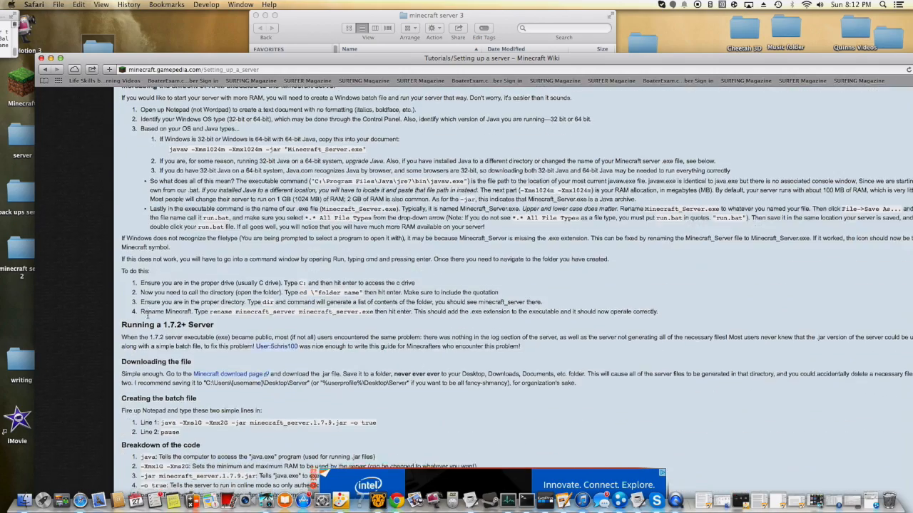
{"action": "scroll", "coordinate": [148, 314], "scroll_direction": "down", "scroll_amount": 9}
{"action": "scroll", "coordinate": [148, 319], "scroll_direction": "down", "scroll_amount": 9}
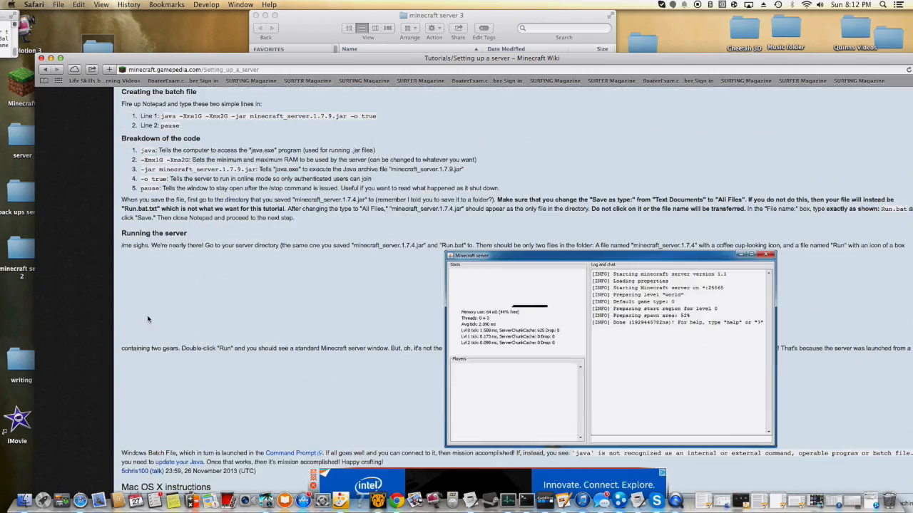
{"action": "scroll", "coordinate": [150, 311], "scroll_direction": "down", "scroll_amount": 3}
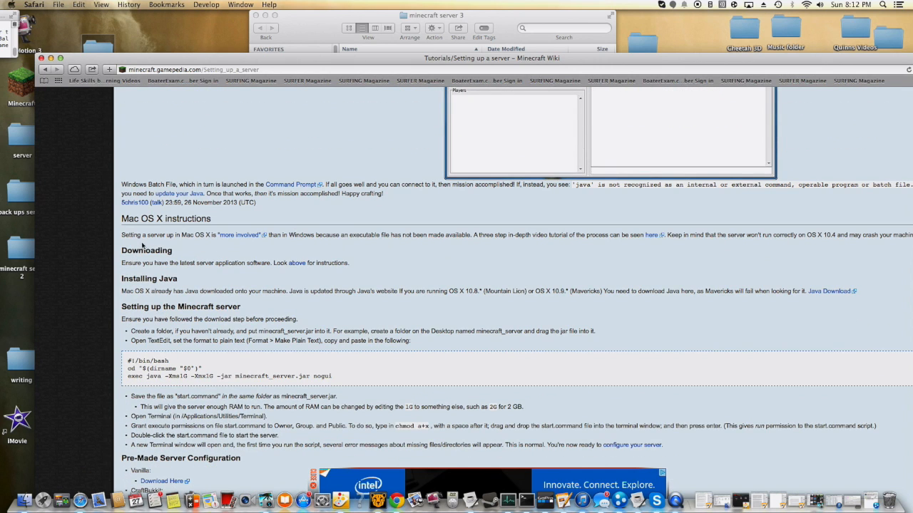
{"action": "scroll", "coordinate": [142, 244], "scroll_direction": "down", "scroll_amount": 2}
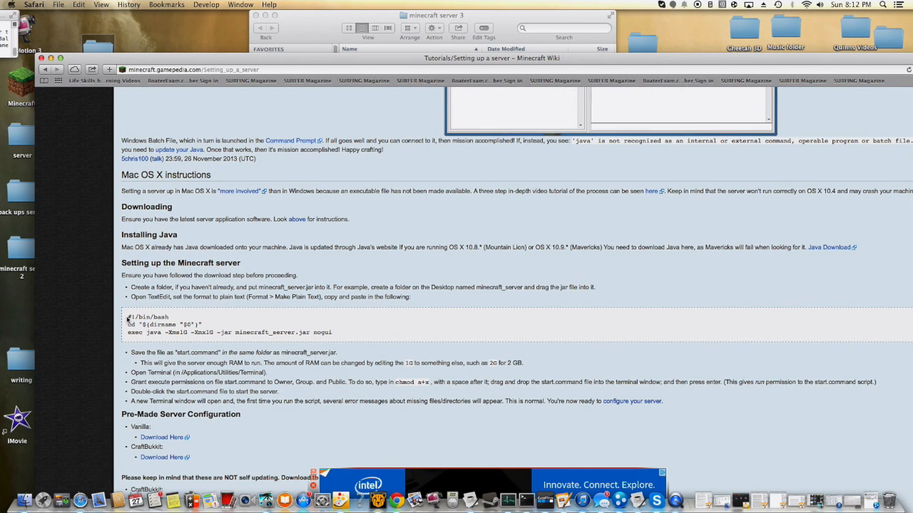
{"action": "left_click_drag", "start_coordinate": [128, 314], "coordinate": [358, 333]}
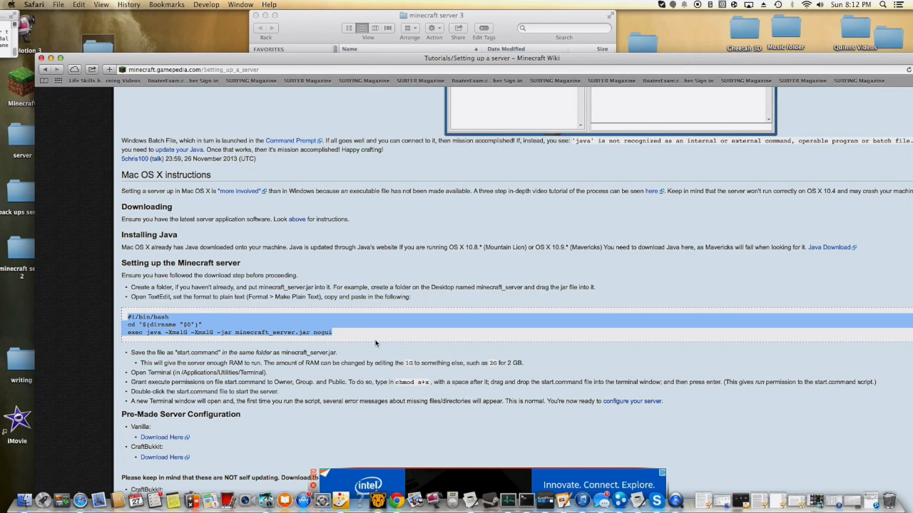
{"action": "right_click", "coordinate": [226, 332]}
{"action": "left_click", "coordinate": [272, 360]}
- Close the browser window with the wiki tutorial and open Launchpad
{"action": "left_click", "coordinate": [321, 23]}
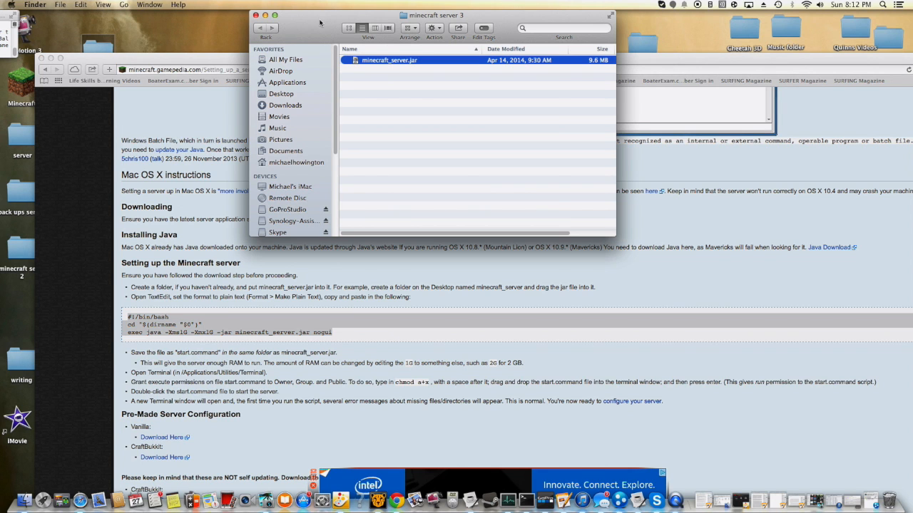
{"action": "left_click", "coordinate": [42, 58]}
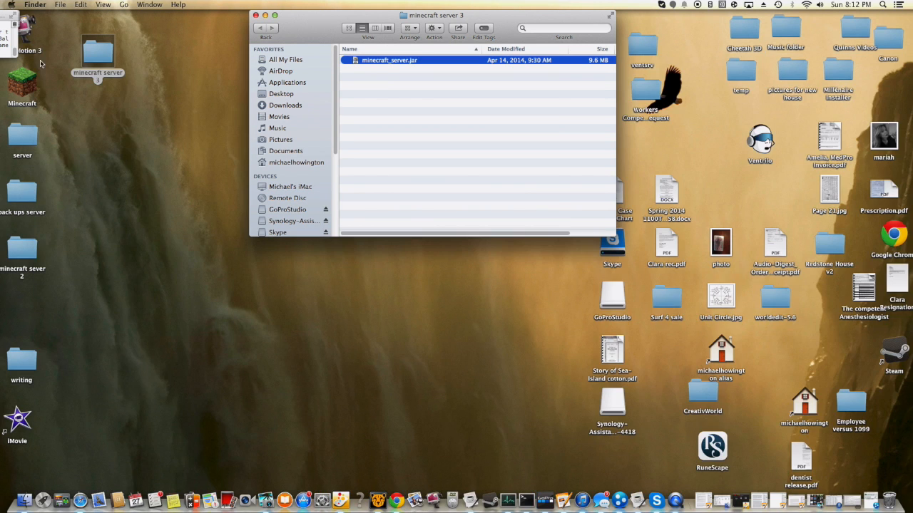
{"action": "left_click", "coordinate": [404, 118]}
{"action": "left_click", "coordinate": [42, 499]}
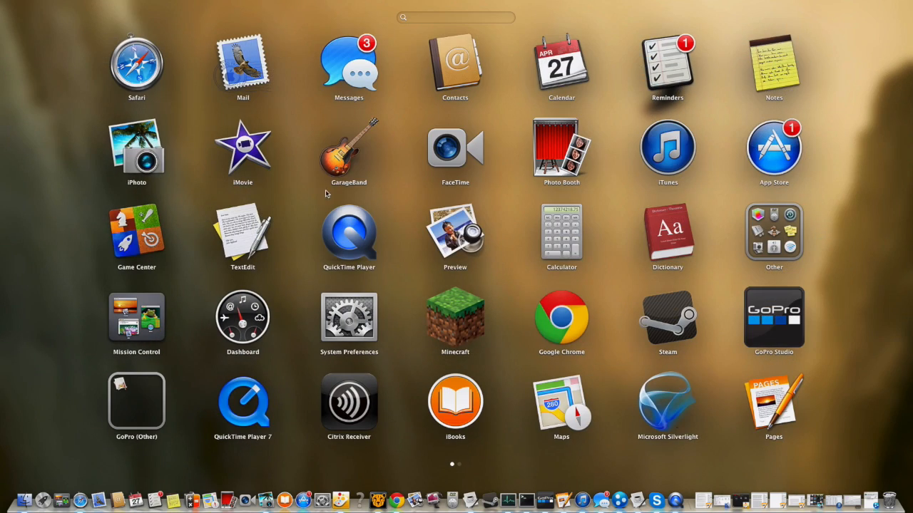
- Switch to TextEdit and create a new blank document
{"action": "left_click", "coordinate": [253, 239]}
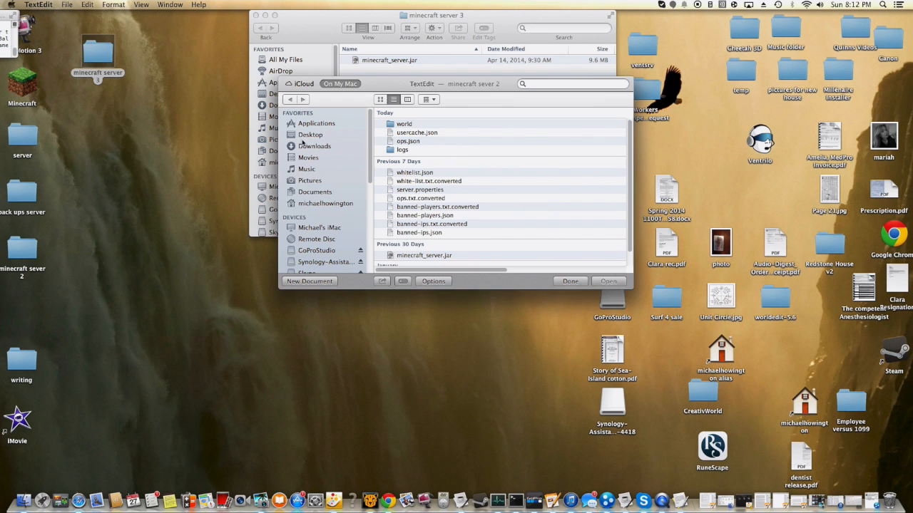
{"action": "left_click_drag", "start_coordinate": [354, 81], "coordinate": [215, 133]}
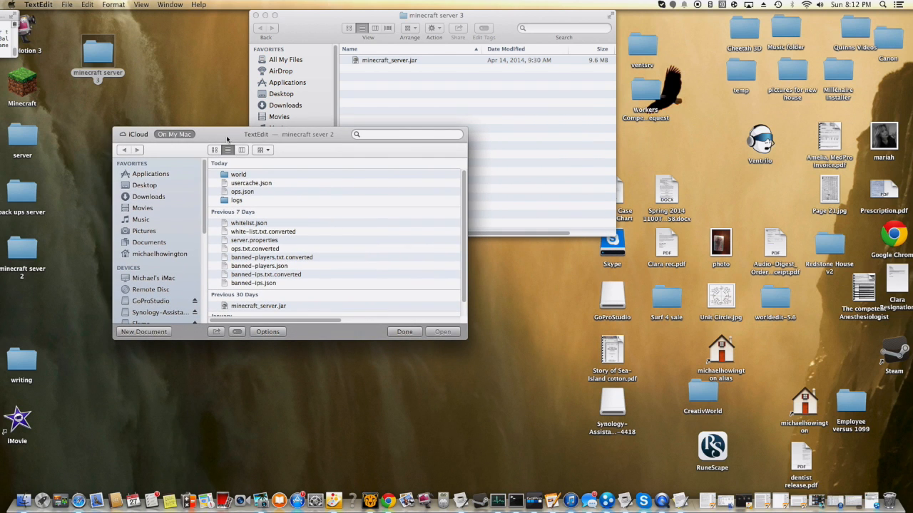
{"action": "left_click", "coordinate": [67, 5]}
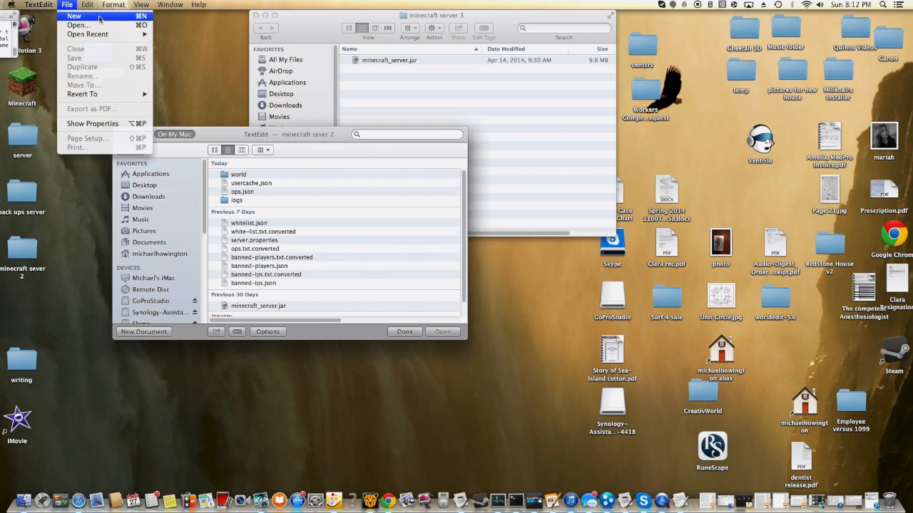
{"action": "left_click", "coordinate": [99, 17]}
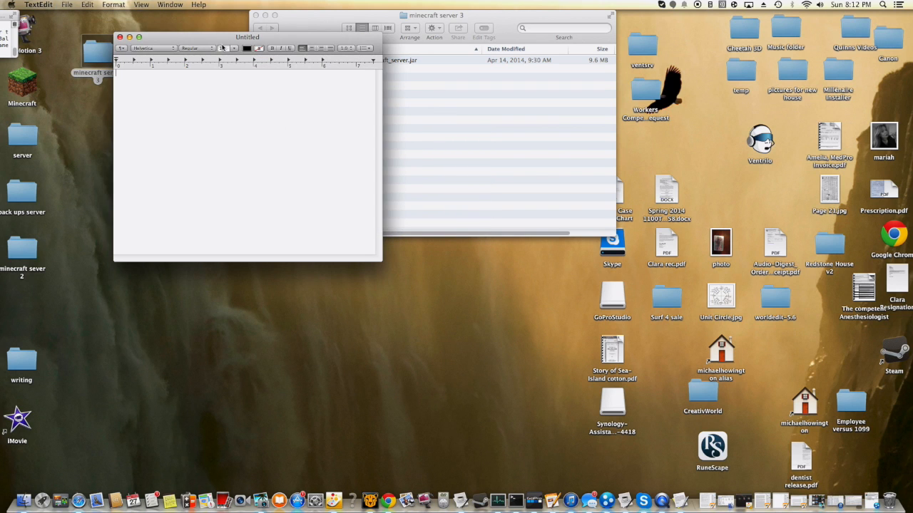
{"action": "left_click_drag", "start_coordinate": [222, 41], "coordinate": [200, 45]}
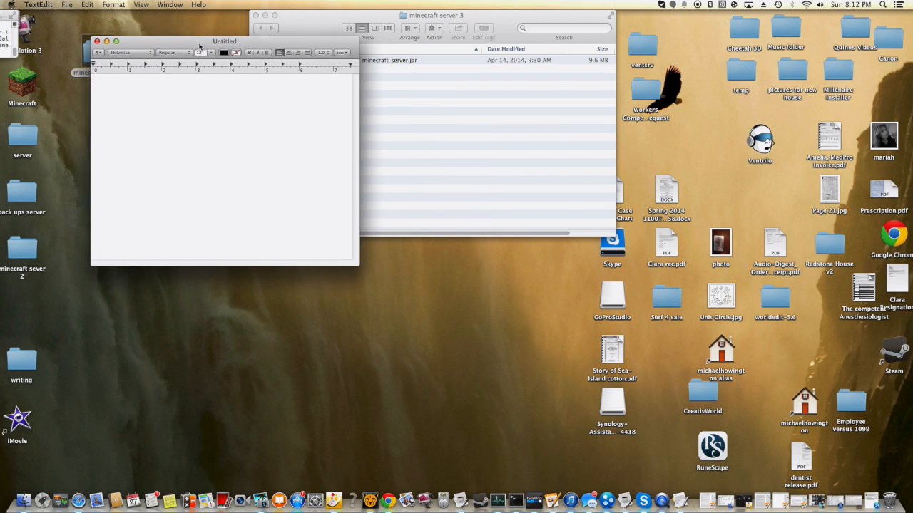
- Convert the blank document to plain text and paste the copied bash start script into it
{"action": "left_click", "coordinate": [113, 5]}
{"action": "left_click", "coordinate": [132, 39]}
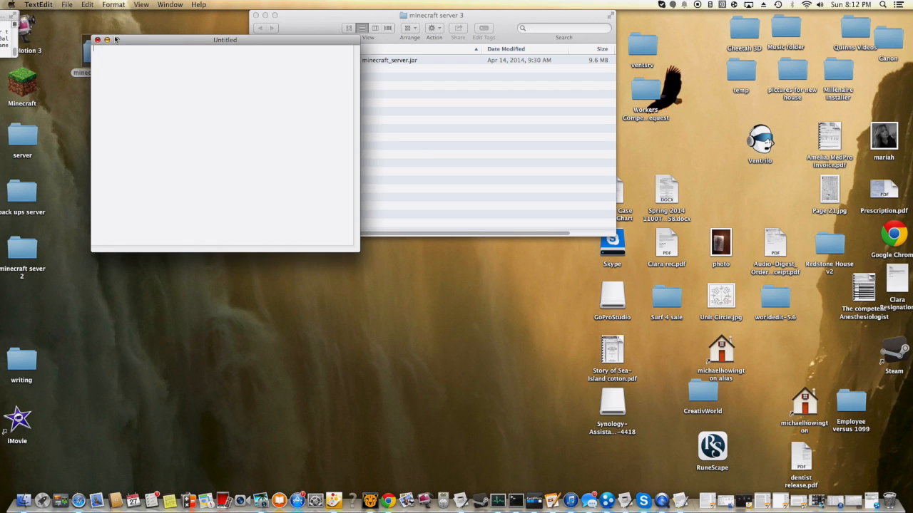
{"action": "right_click", "coordinate": [140, 75]}
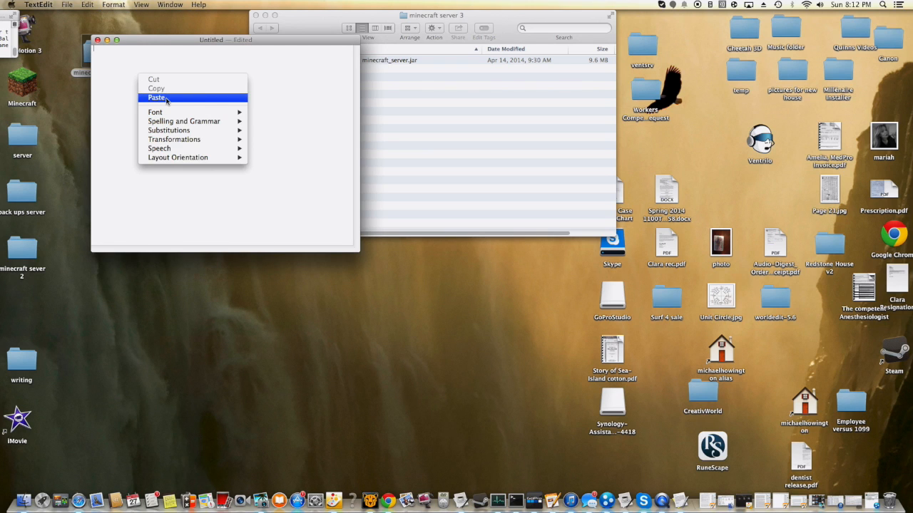
{"action": "left_click", "coordinate": [157, 98]}
- Save the script to the Desktop as start.command and close the document
{"action": "left_click", "coordinate": [69, 3]}
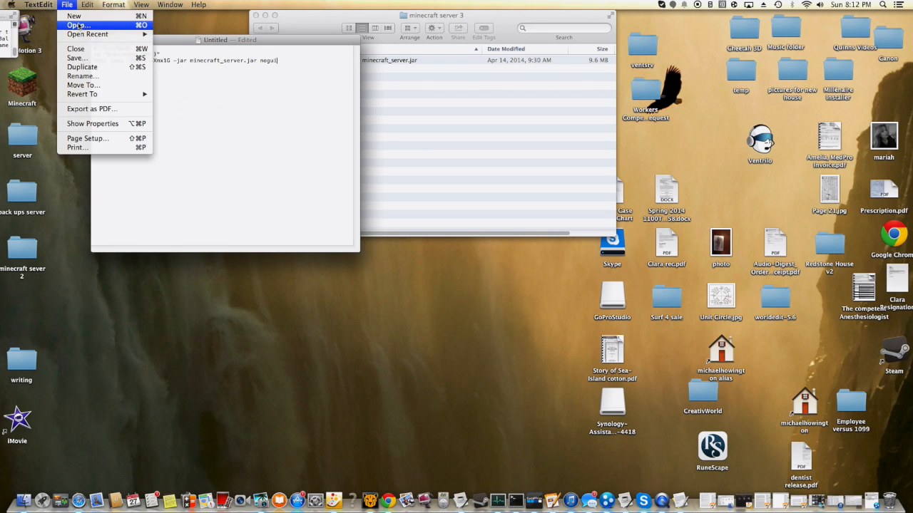
{"action": "left_click", "coordinate": [98, 60]}
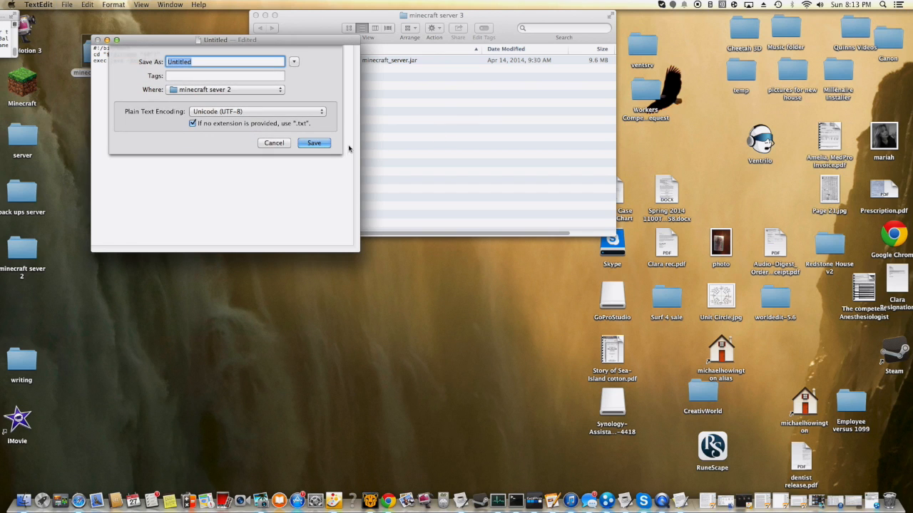
{"action": "key", "text": "BackSpace"}
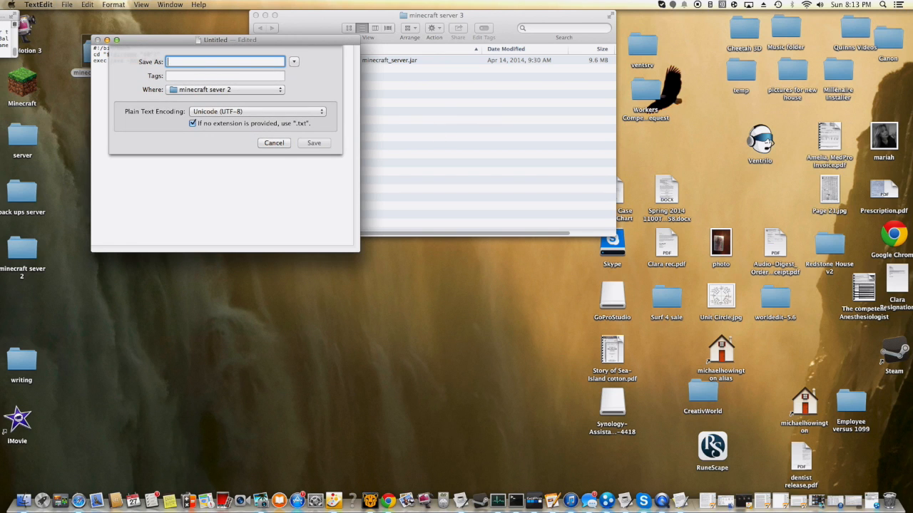
{"action": "type", "text": "start.co"}
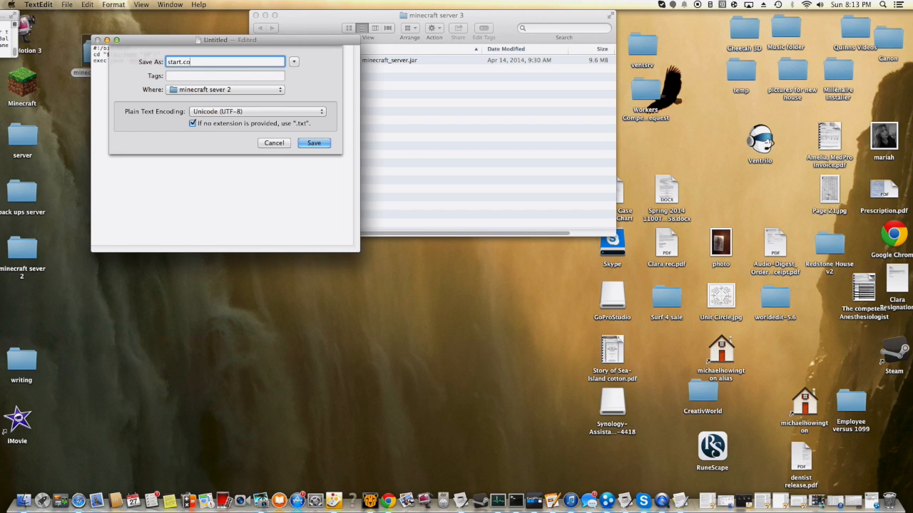
{"action": "type", "text": "mmand"}
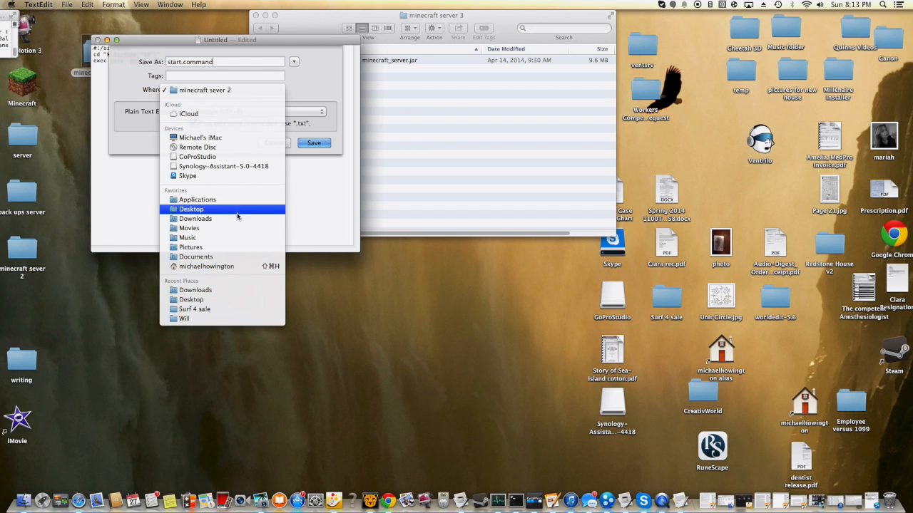
{"action": "left_click", "coordinate": [231, 209]}
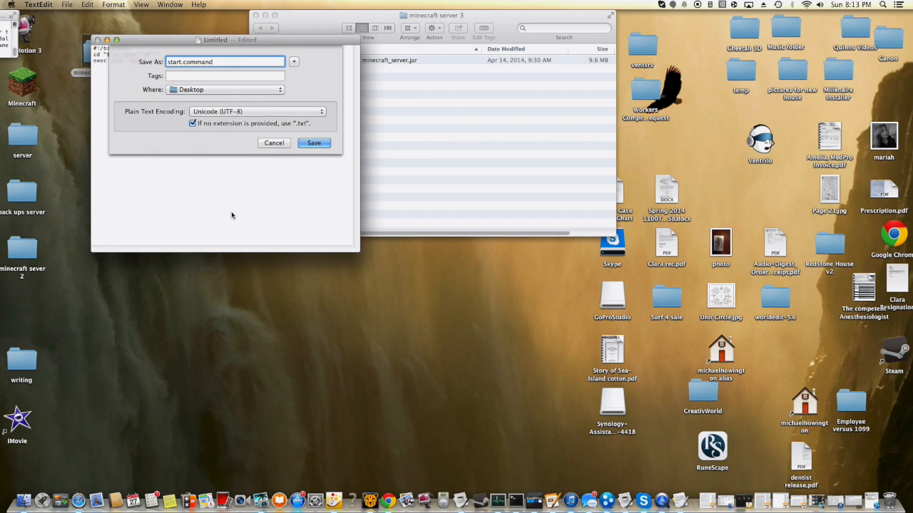
{"action": "left_click", "coordinate": [300, 142]}
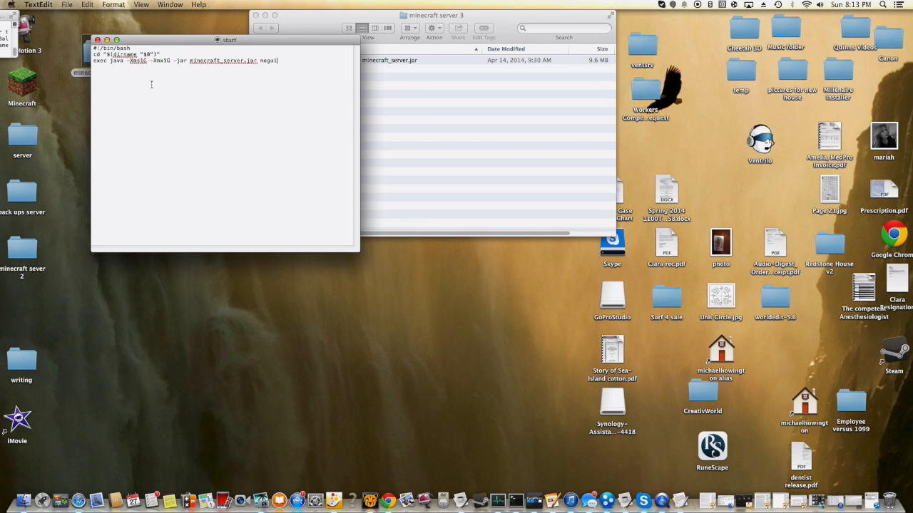
{"action": "left_click", "coordinate": [97, 40]}
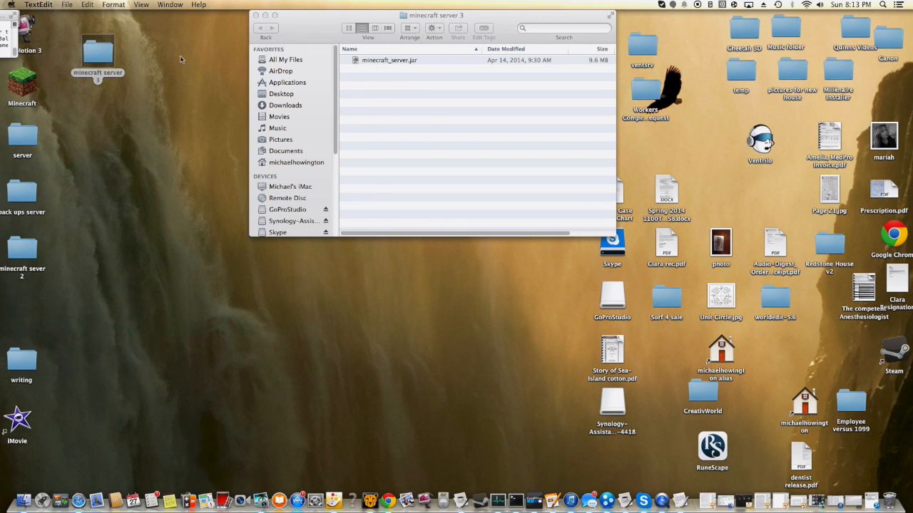
- Move the start script from the desktop into the "minecraft server 3" folder, rearranging the folder window as needed
{"action": "left_click_drag", "start_coordinate": [484, 26], "coordinate": [393, 136]}
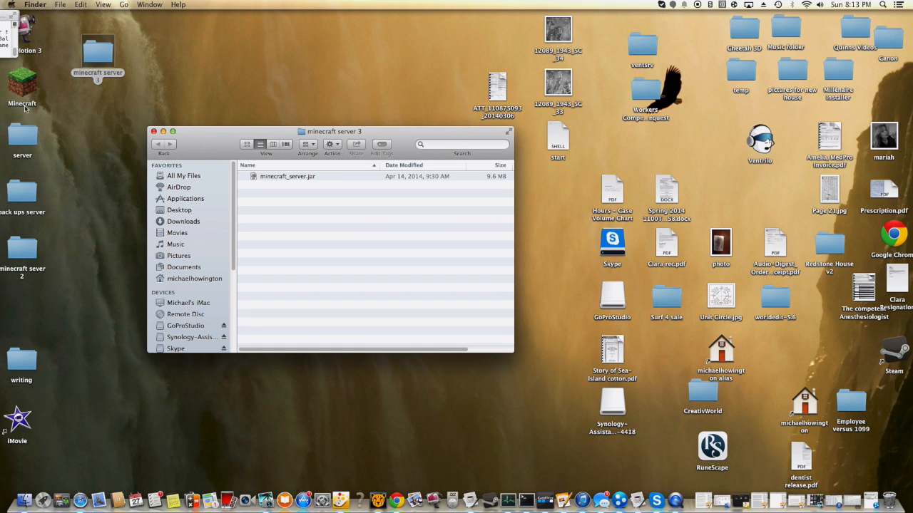
{"action": "left_click", "coordinate": [3, 29]}
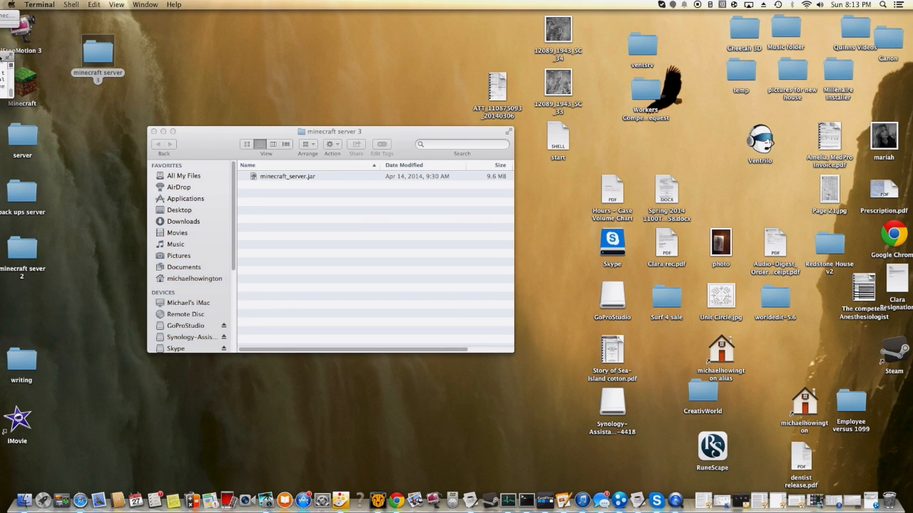
{"action": "left_click_drag", "start_coordinate": [456, 134], "coordinate": [363, 125]}
{"action": "left_click_drag", "start_coordinate": [558, 139], "coordinate": [231, 253]}
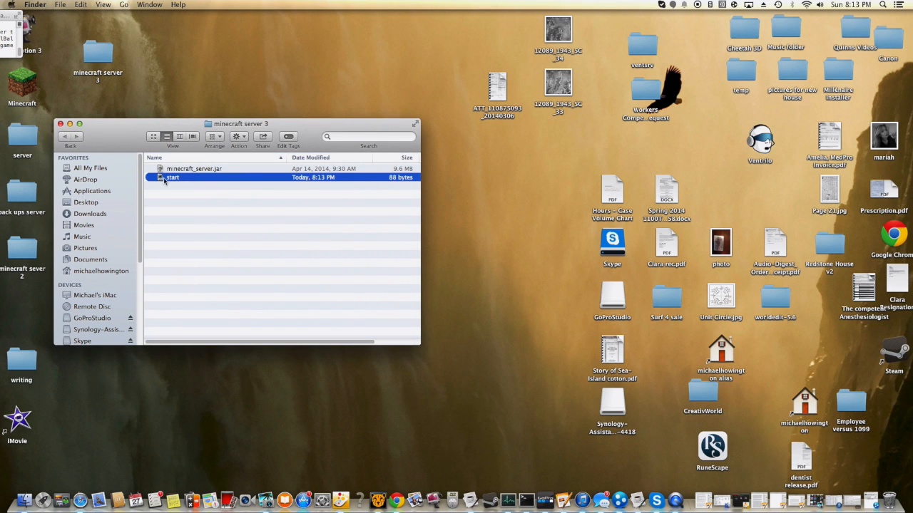
{"action": "left_click_drag", "start_coordinate": [158, 130], "coordinate": [278, 74]}
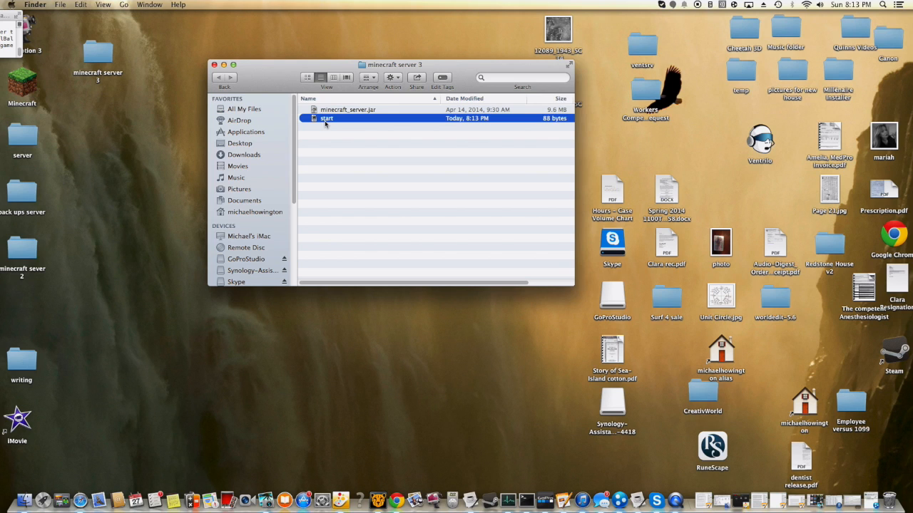
- Find Terminal with Spotlight, switch to it and place a new Terminal window beside the folder window
{"action": "left_click", "coordinate": [882, 5]}
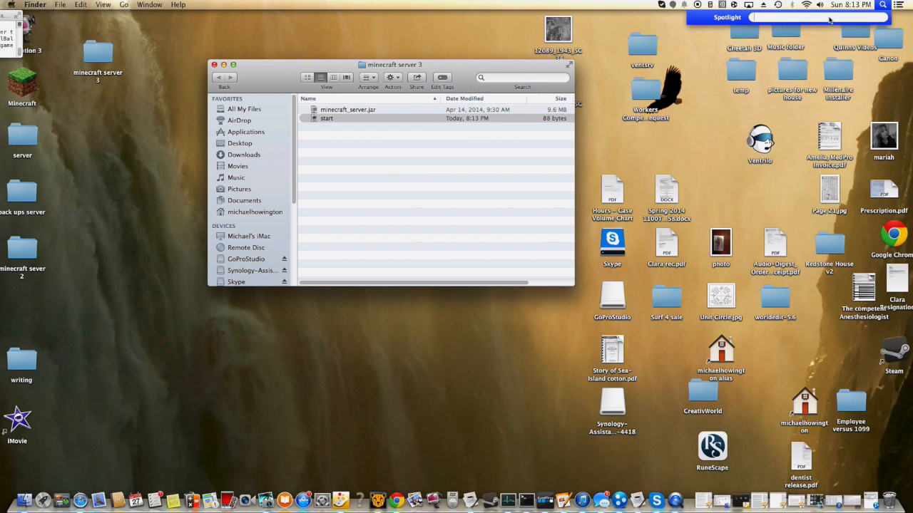
{"action": "type", "text": "te"}
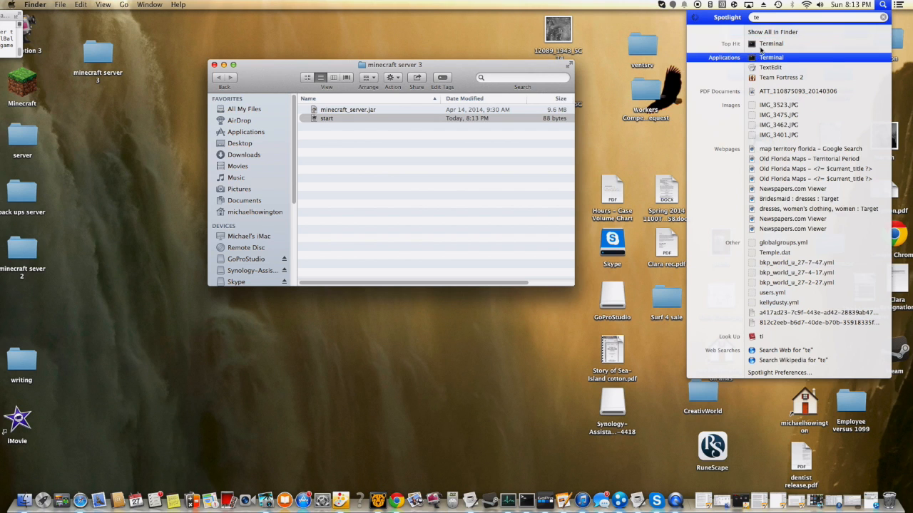
{"action": "key", "text": "Return"}
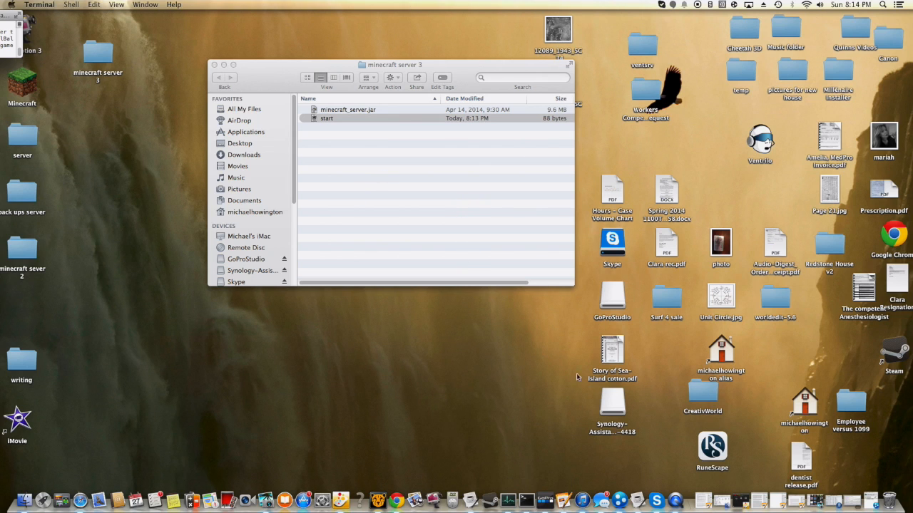
{"action": "right_click", "coordinate": [526, 502]}
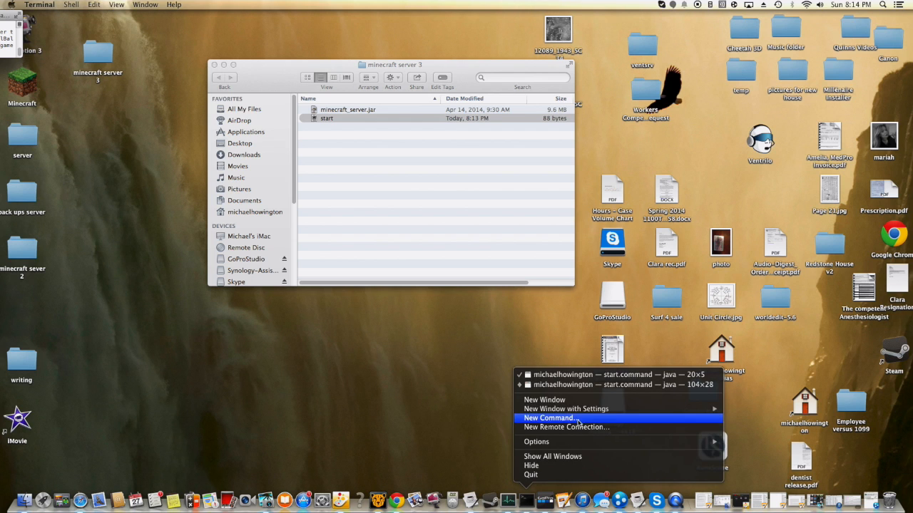
{"action": "left_click", "coordinate": [562, 400]}
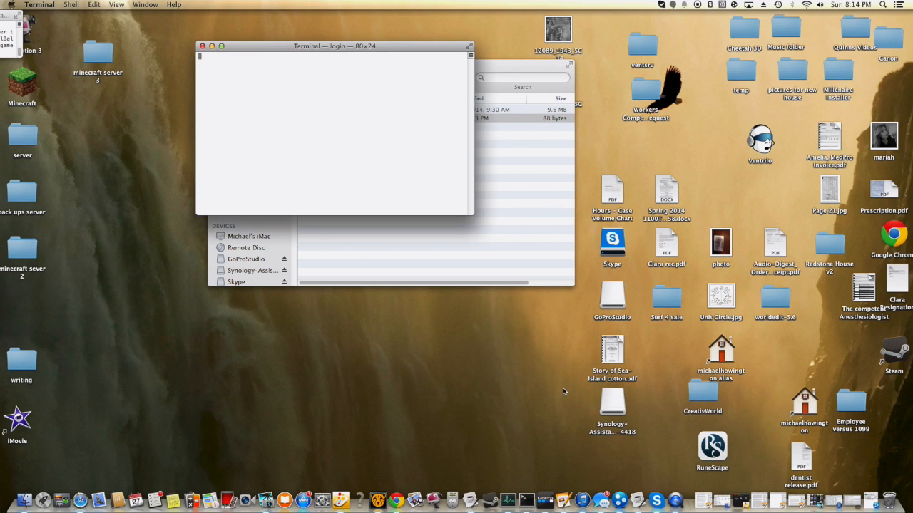
{"action": "left_click_drag", "start_coordinate": [293, 47], "coordinate": [594, 53]}
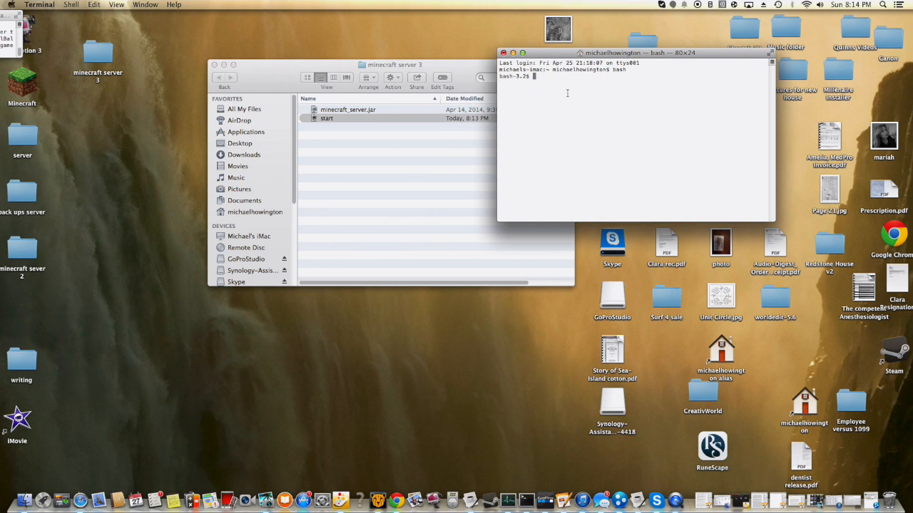
- Begin entering the chmod command at the prompt of the new Terminal window
{"action": "type", "text": "c"}
{"action": "key", "text": "BackSpace"}
{"action": "key", "text": "BackSpace"}
{"action": "key", "text": "BackSpace"}
{"action": "key", "text": "BackSpace"}
{"action": "key", "text": "BackSpace"}
{"action": "type", "text": "mod"}
- Switch to Safari, search Google for "minecraft" and open the official site's game download page
{"action": "left_click", "coordinate": [79, 502]}
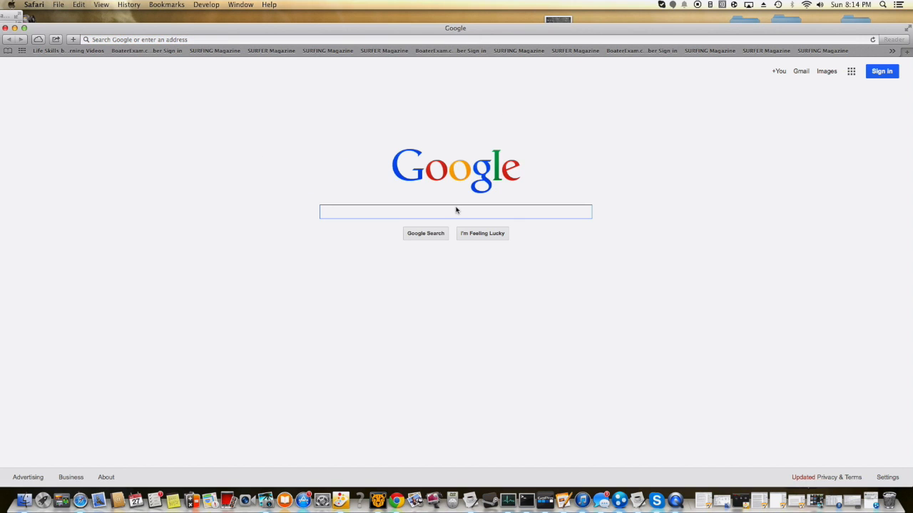
{"action": "type", "text": "minecraft"}
{"action": "key", "text": "Return"}
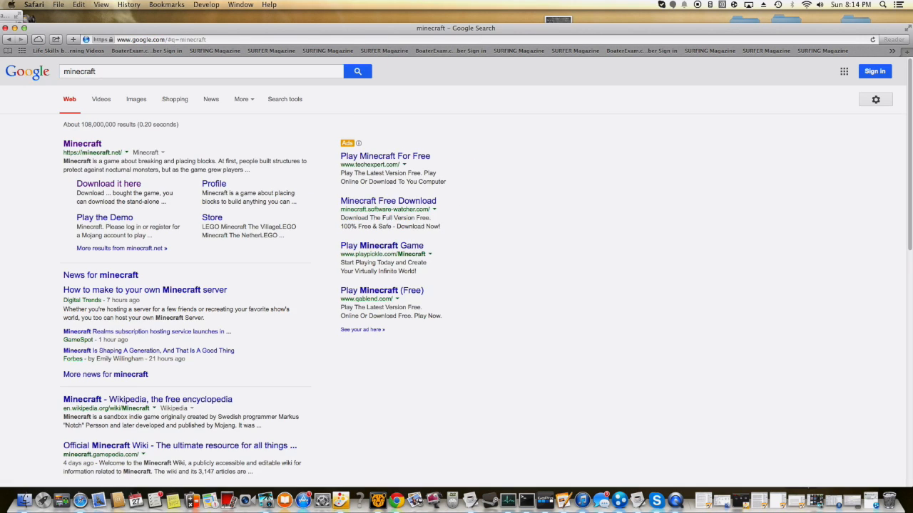
{"action": "left_click", "coordinate": [81, 144]}
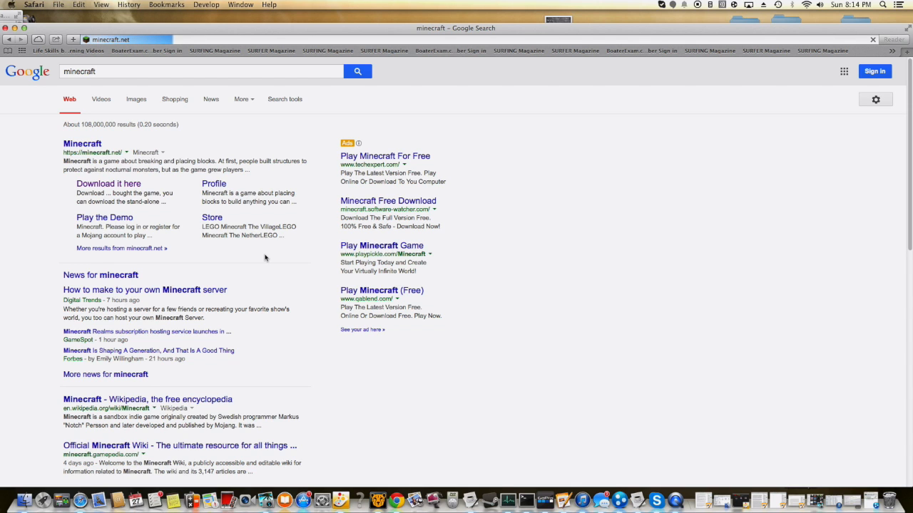
{"action": "scroll", "coordinate": [567, 305], "scroll_direction": "down", "scroll_amount": 2}
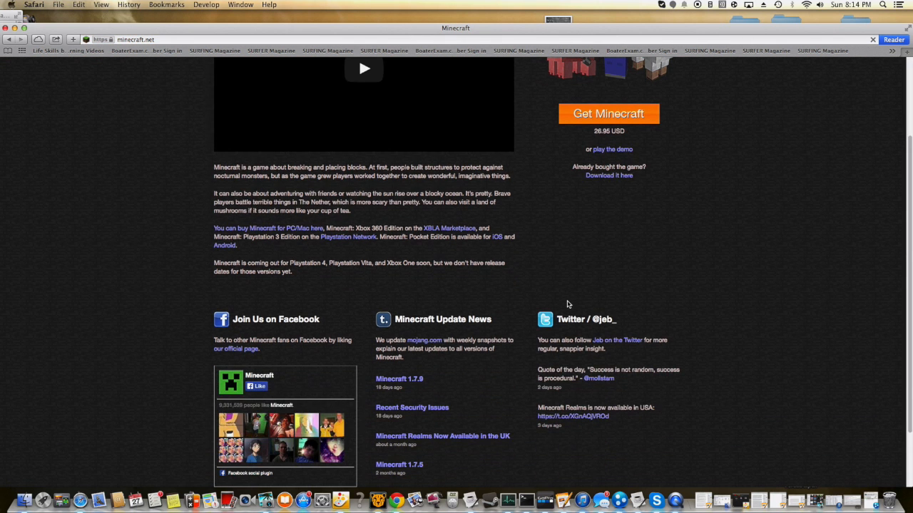
{"action": "left_click", "coordinate": [596, 176]}
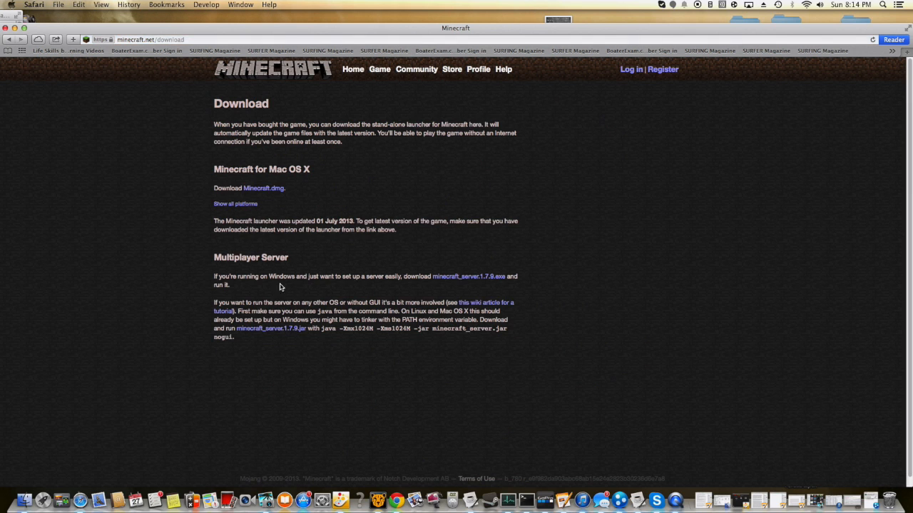
- Open the server setup wiki tutorial and copy the "chmod a+x" command from its Mac OS X instructions
{"action": "left_click", "coordinate": [220, 311]}
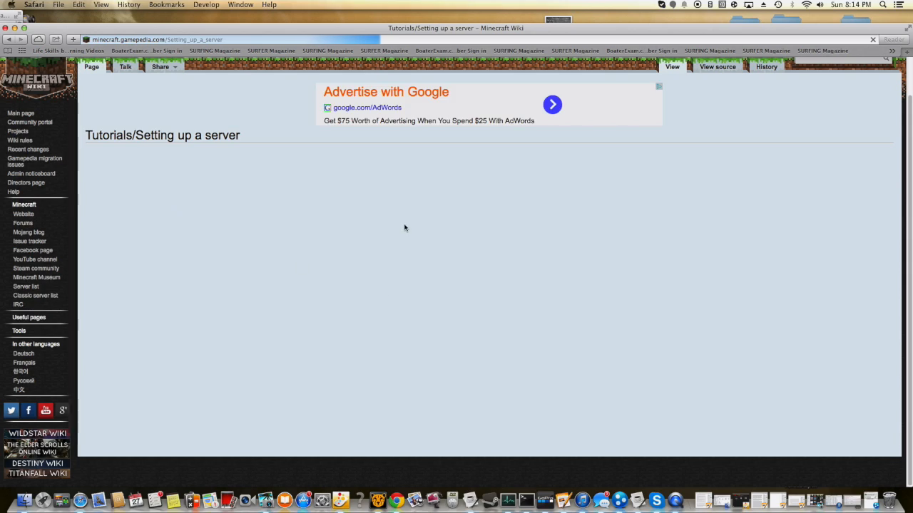
{"action": "scroll", "coordinate": [298, 227], "scroll_direction": "down", "scroll_amount": 20}
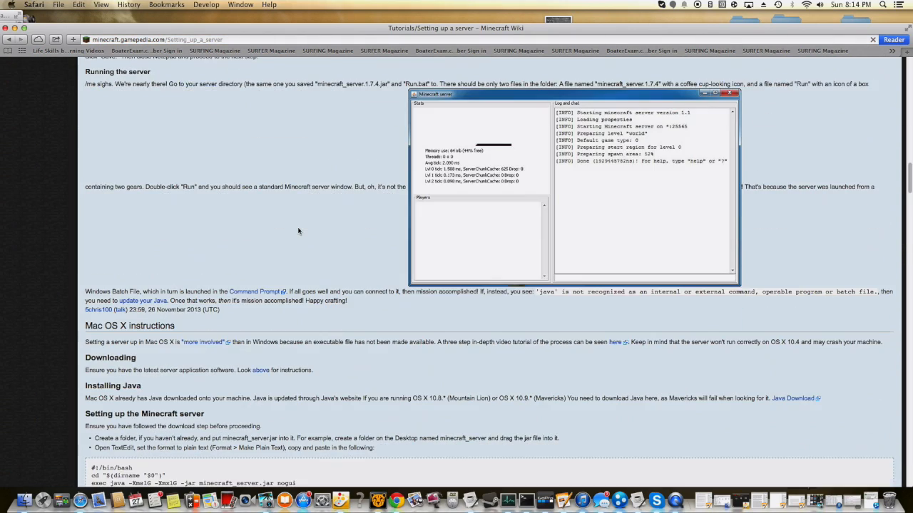
{"action": "scroll", "coordinate": [298, 230], "scroll_direction": "down", "scroll_amount": 5}
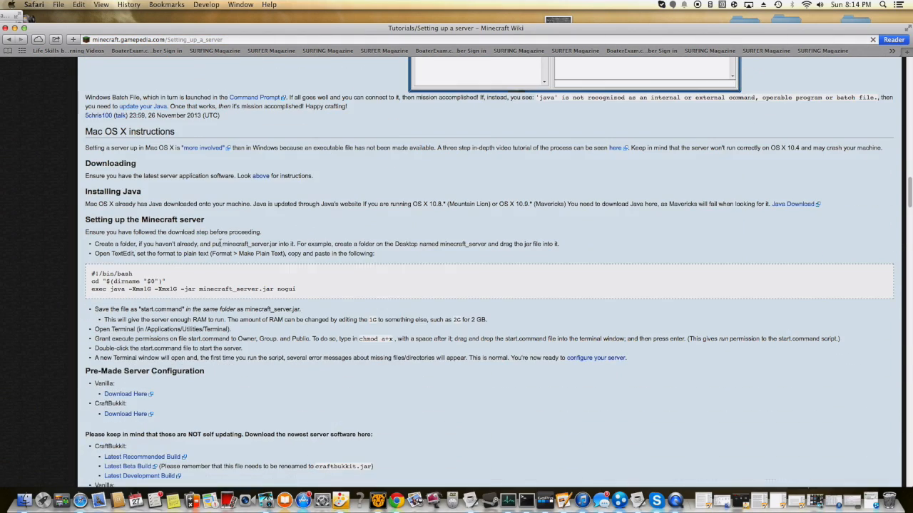
{"action": "scroll", "coordinate": [178, 271], "scroll_direction": "down", "scroll_amount": 1}
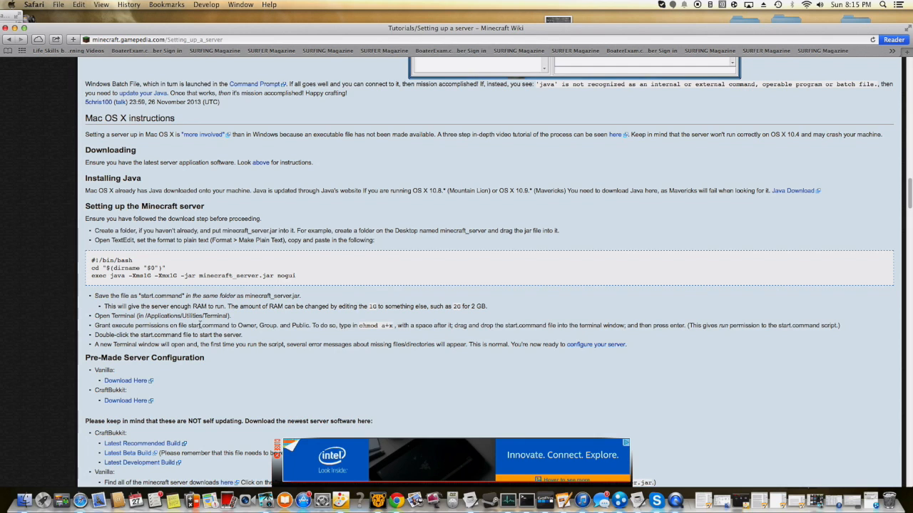
{"action": "left_click_drag", "start_coordinate": [358, 326], "coordinate": [394, 326]}
{"action": "right_click", "coordinate": [392, 326]}
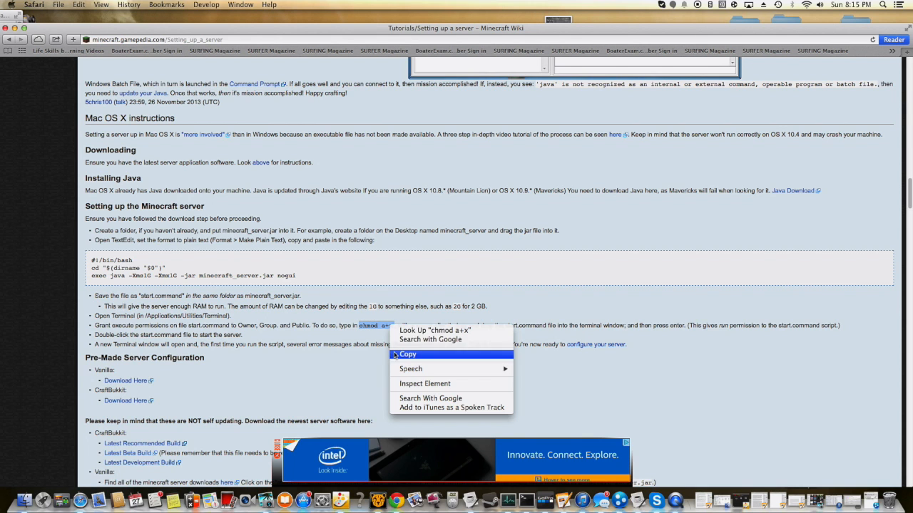
{"action": "left_click", "coordinate": [395, 354]}
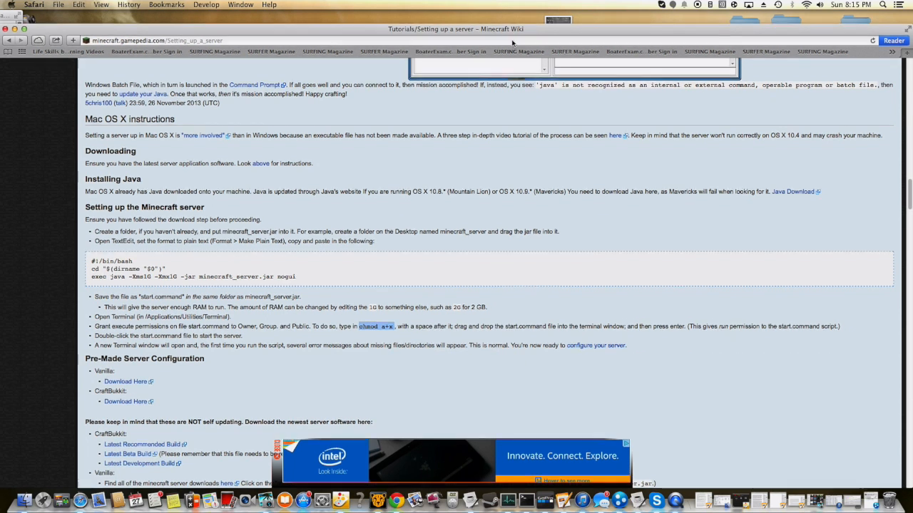
- Move the Safari window down to uncover Terminal and replace the partial command at the bash prompt with "chmod a+x " including a trailing space
{"action": "left_click_drag", "start_coordinate": [511, 32], "coordinate": [533, 357]}
{"action": "left_click", "coordinate": [596, 120]}
{"action": "key", "text": "BackSpace"}
{"action": "key", "text": "BackSpace"}
{"action": "key", "text": "BackSpace"}
{"action": "key", "text": "BackSpace"}
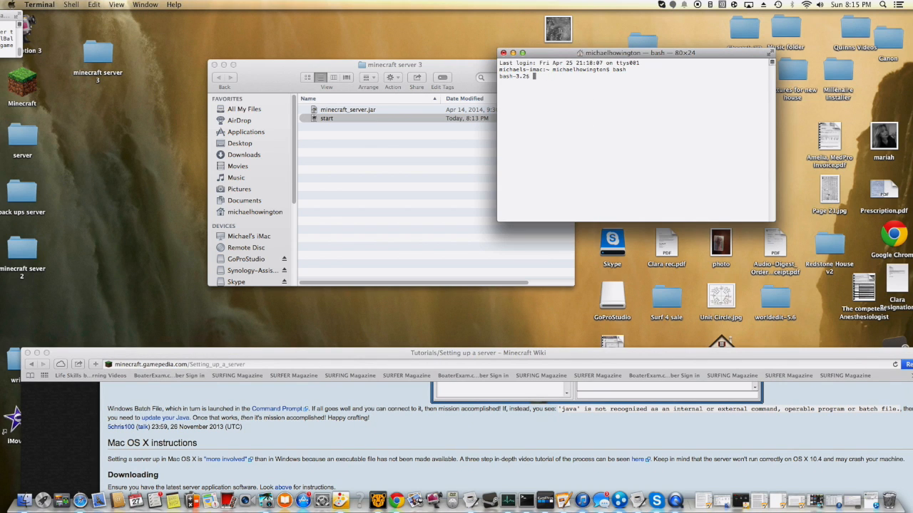
{"action": "right_click", "coordinate": [534, 77]}
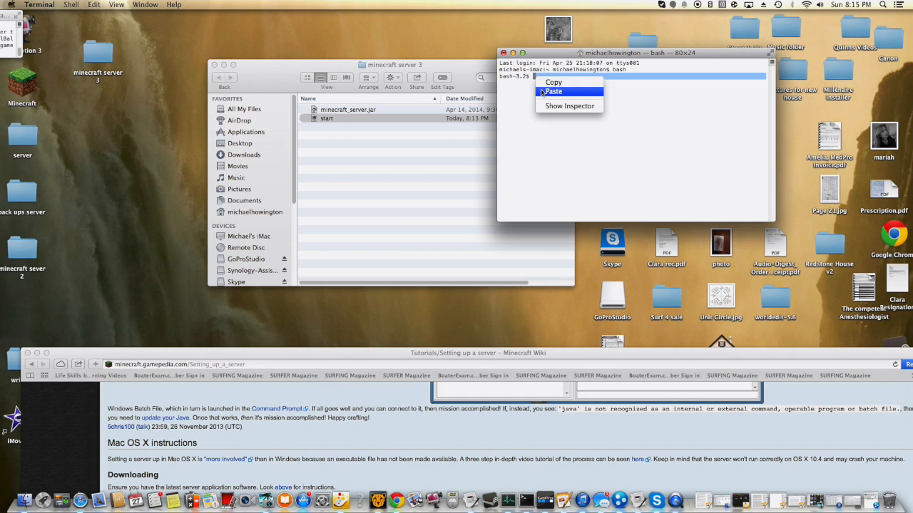
{"action": "left_click", "coordinate": [542, 90]}
{"action": "type", "text": "~"}
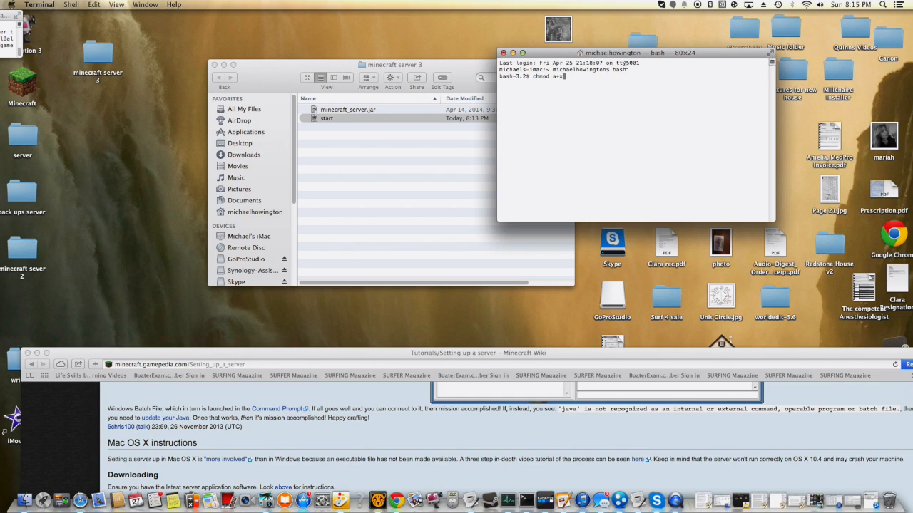
- Complete the chmod command with the path of the start file from the "minecraft server 3" folder and run it
{"action": "left_click_drag", "start_coordinate": [321, 120], "coordinate": [611, 115]}
{"action": "left_click", "coordinate": [617, 112]}
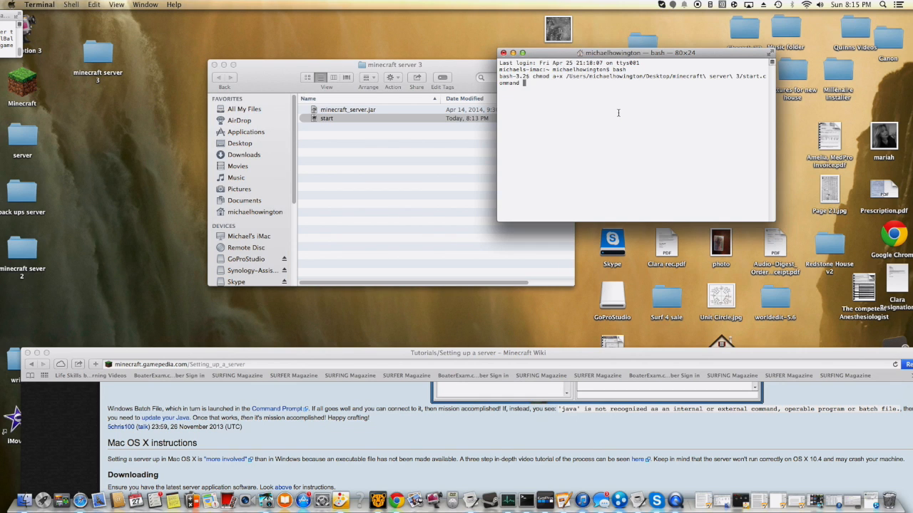
{"action": "key", "text": "Return"}
- Launch the server by running the start script from the "minecraft server 3" folder
{"action": "left_click", "coordinate": [329, 177]}
{"action": "left_click", "coordinate": [648, 127]}
{"action": "double_click", "coordinate": [349, 117]}
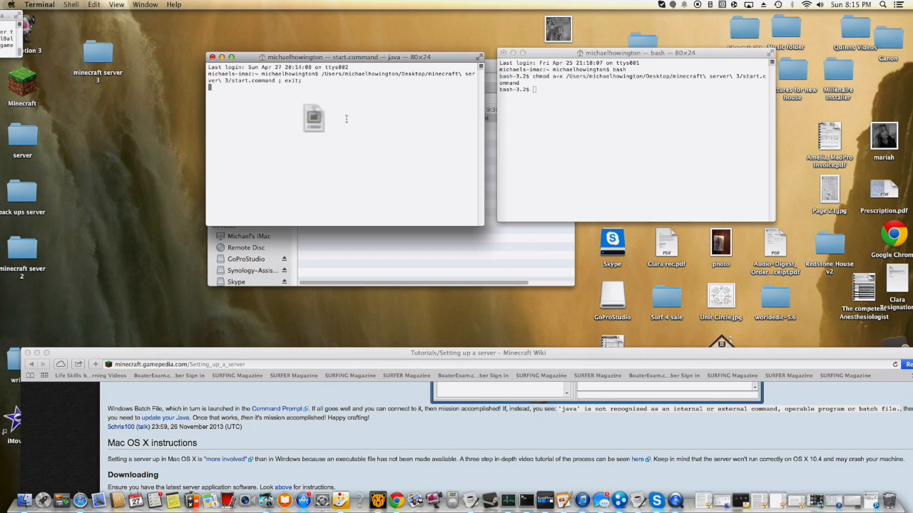
- Close the bash Terminal window, terminating its process, and close the Safari window with the wiki tutorial
{"action": "left_click_drag", "start_coordinate": [554, 54], "coordinate": [614, 36]}
{"action": "left_click", "coordinate": [564, 36]}
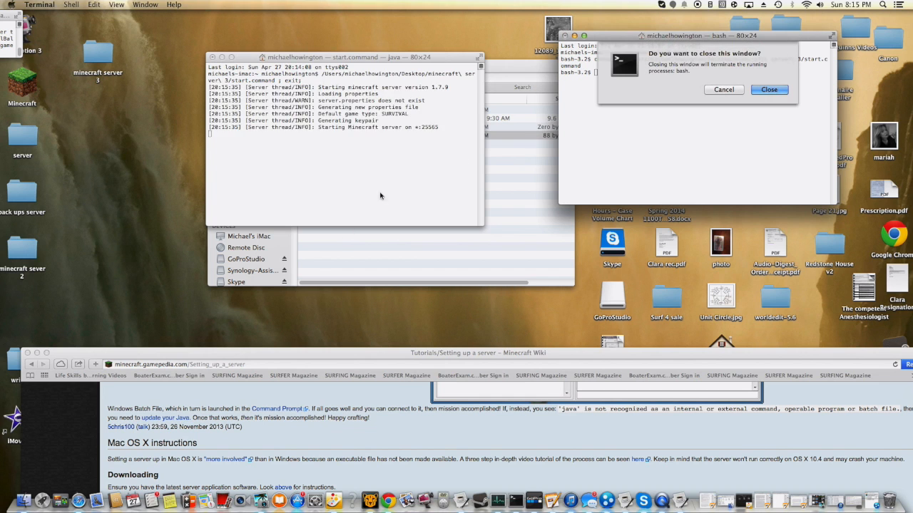
{"action": "key", "text": "Return"}
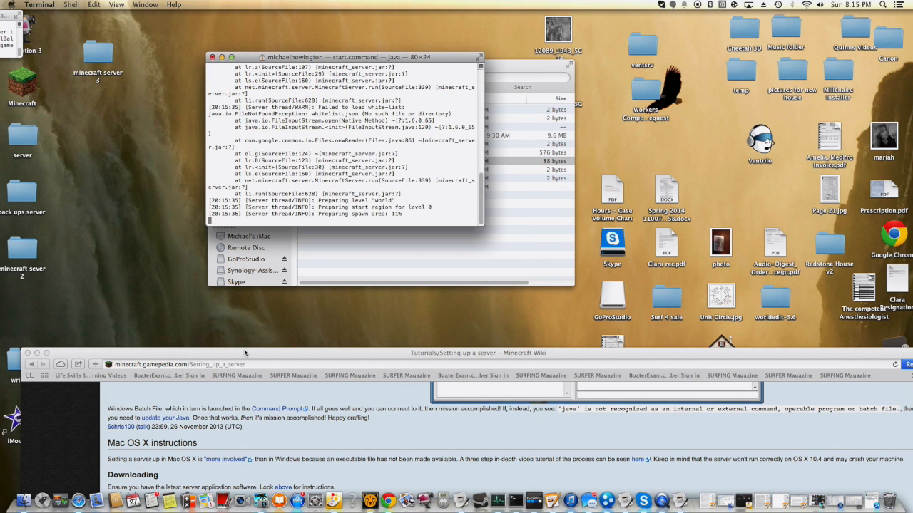
{"action": "left_click_drag", "start_coordinate": [237, 355], "coordinate": [397, 295]}
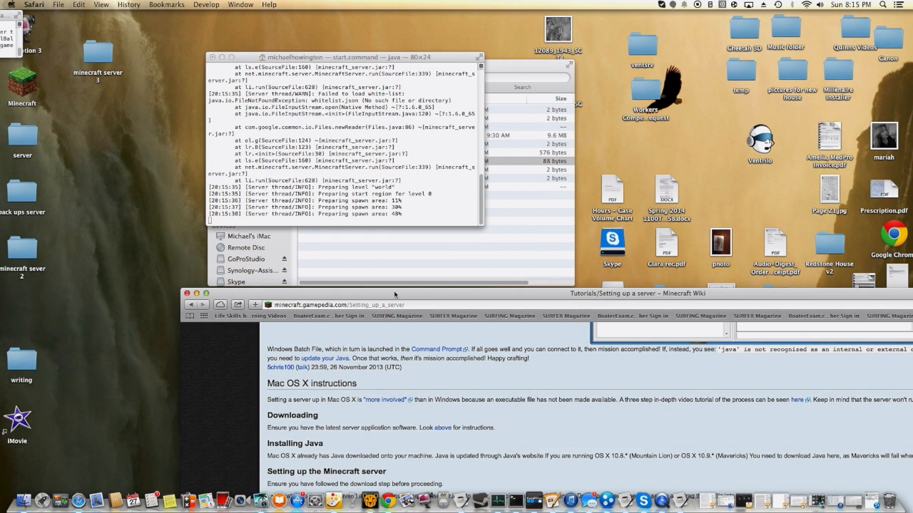
{"action": "left_click", "coordinate": [187, 293]}
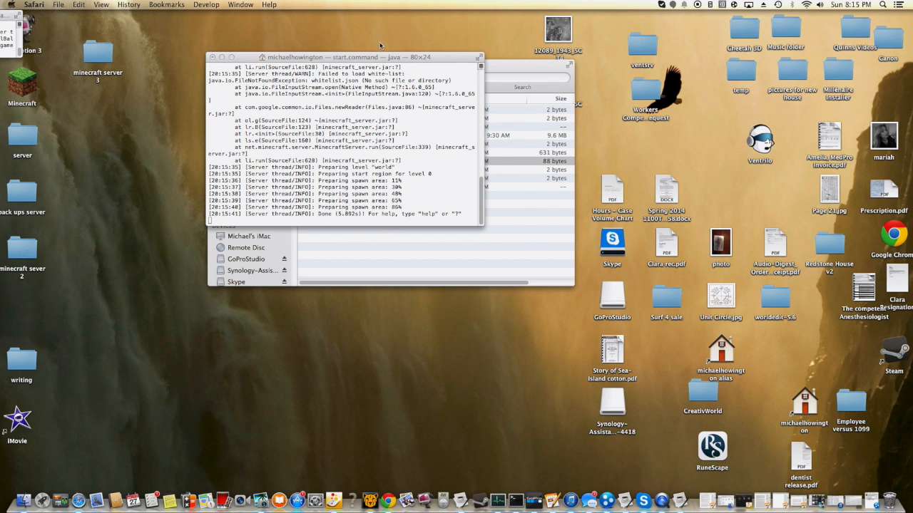
- Move the server's Terminal window and the folder window apart and look through the server's startup log
{"action": "left_click_drag", "start_coordinate": [360, 56], "coordinate": [483, 209]}
{"action": "left_click_drag", "start_coordinate": [334, 76], "coordinate": [302, 26]}
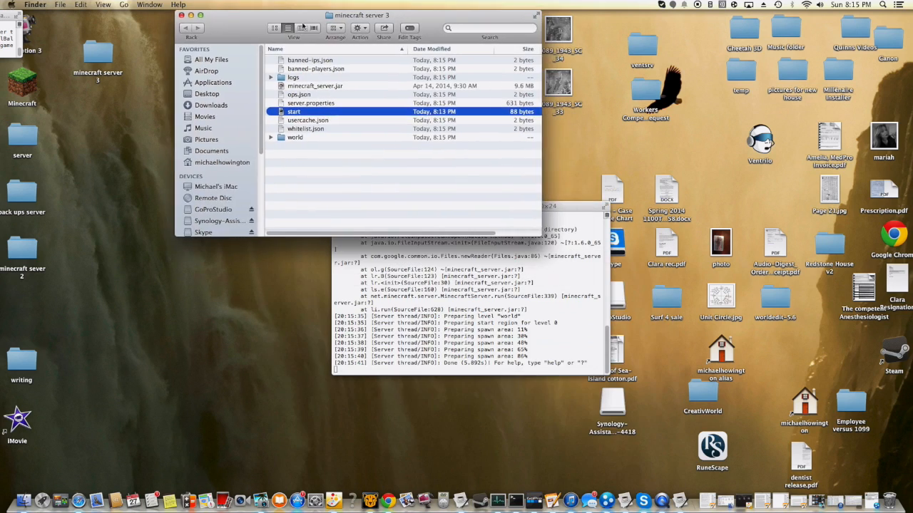
{"action": "left_click", "coordinate": [470, 362]}
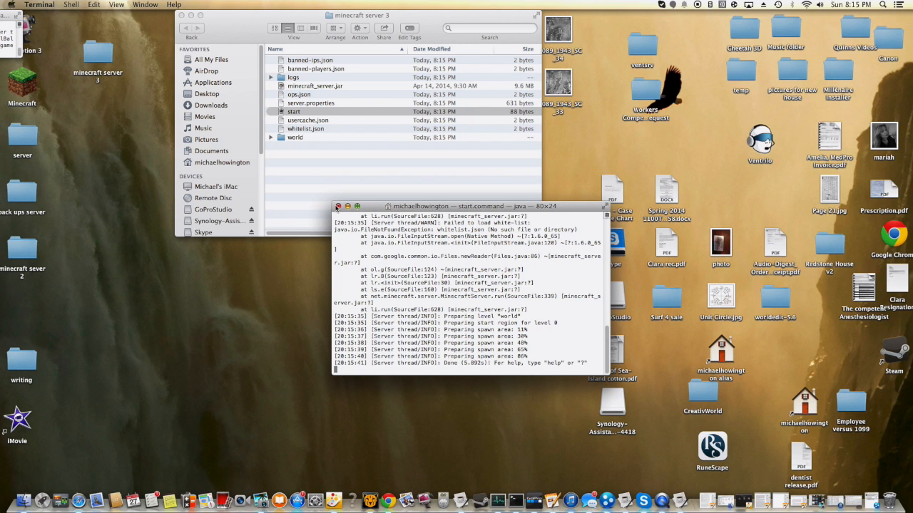
{"action": "scroll", "coordinate": [370, 302], "scroll_direction": "up", "scroll_amount": 5}
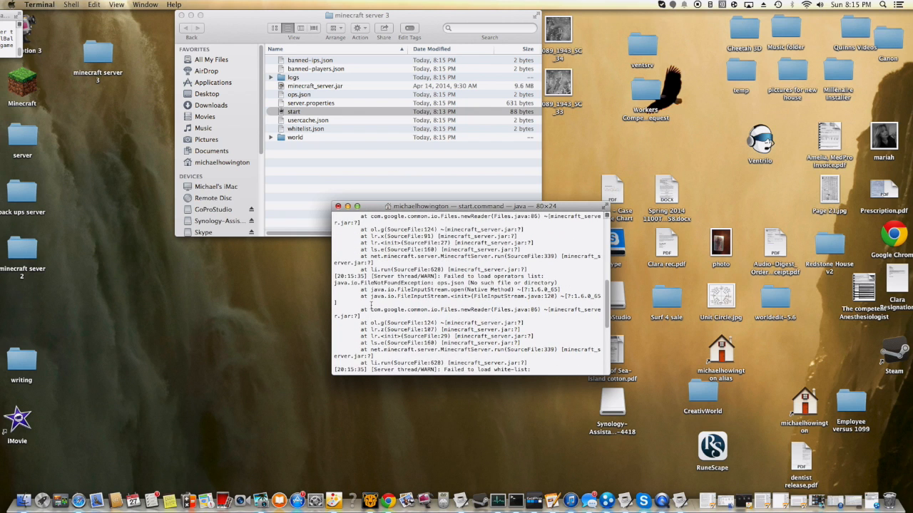
{"action": "scroll", "coordinate": [370, 304], "scroll_direction": "down", "scroll_amount": 5}
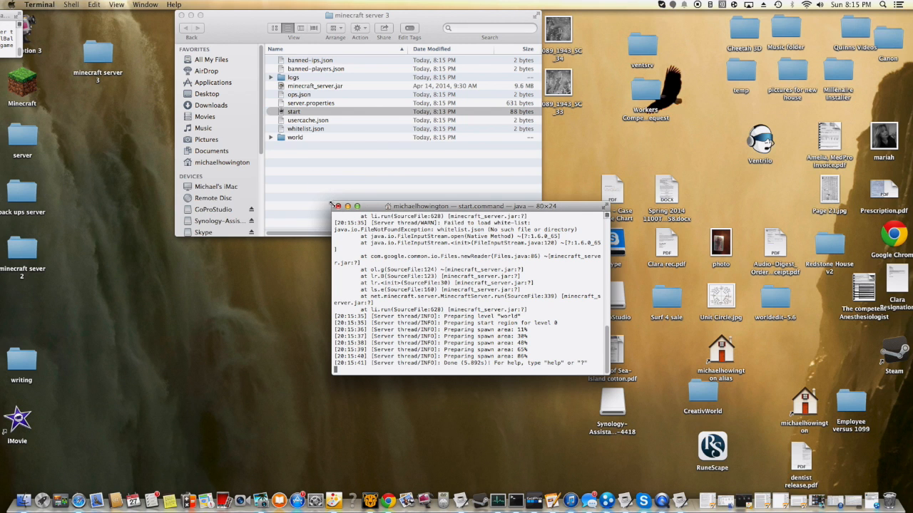
{"action": "scroll", "coordinate": [428, 264], "scroll_direction": "up", "scroll_amount": 3}
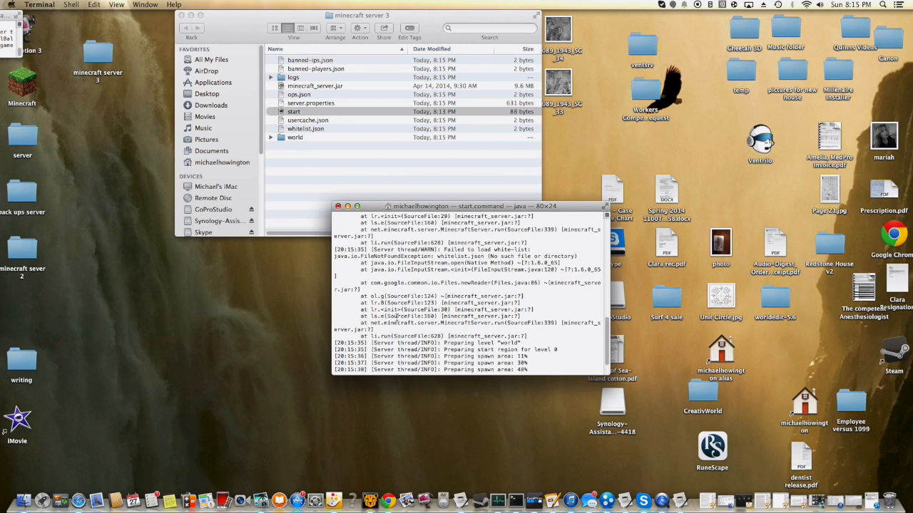
{"action": "scroll", "coordinate": [397, 319], "scroll_direction": "up", "scroll_amount": 10}
{"action": "scroll", "coordinate": [373, 276], "scroll_direction": "down", "scroll_amount": 15}
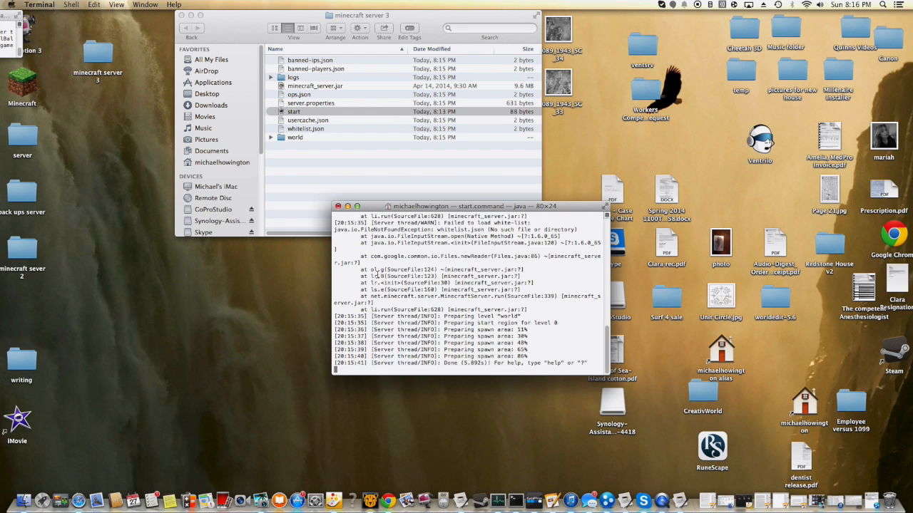
- Shut down the server with the "stop" command and close its Terminal window
{"action": "type", "text": "op"}
{"action": "key", "text": "Return"}
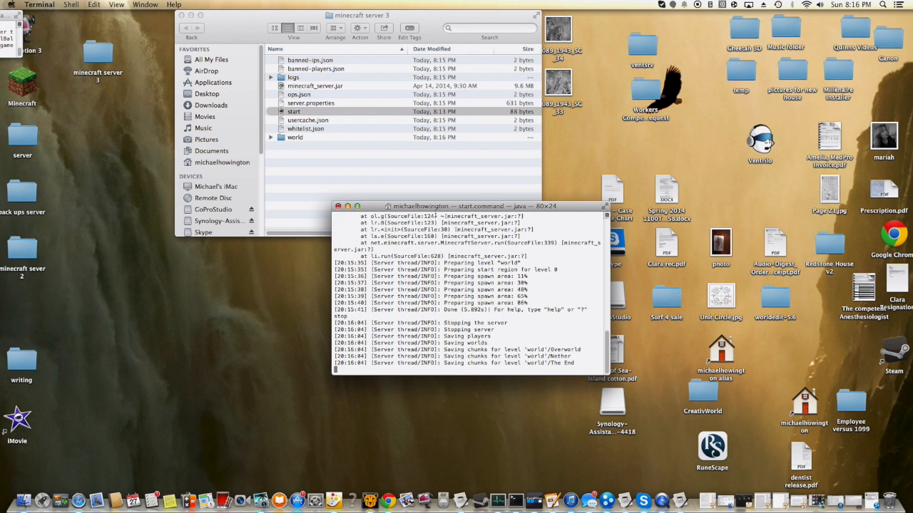
{"action": "left_click", "coordinate": [338, 207]}
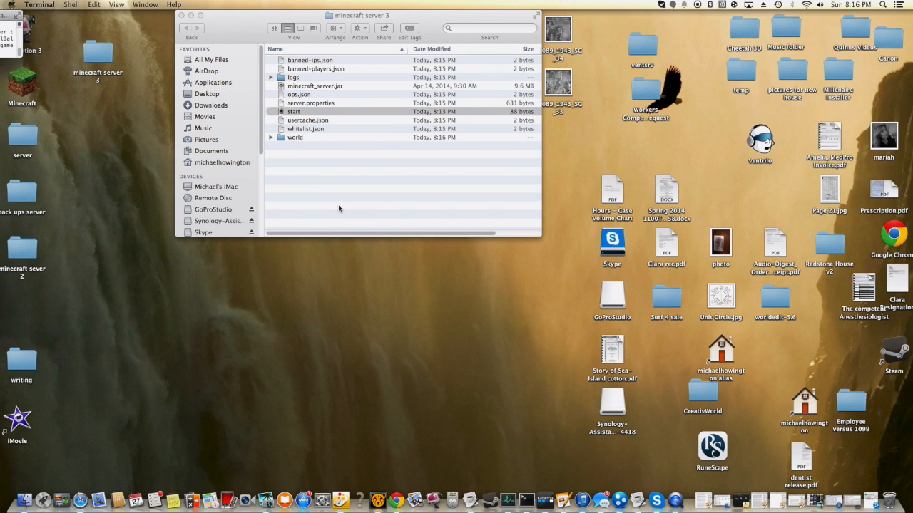
- Start the server again from the start script and reposition its Terminal window and the folder window
{"action": "double_click", "coordinate": [310, 112]}
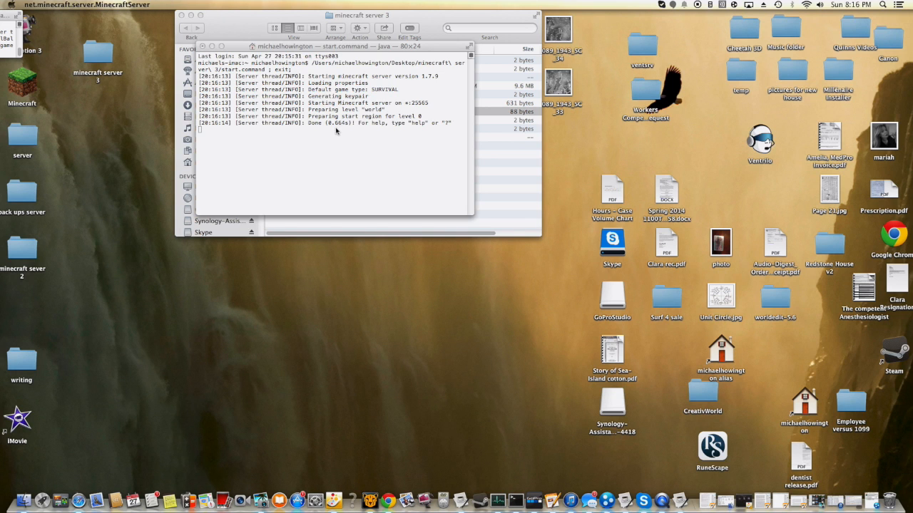
{"action": "left_click_drag", "start_coordinate": [306, 43], "coordinate": [314, 133]}
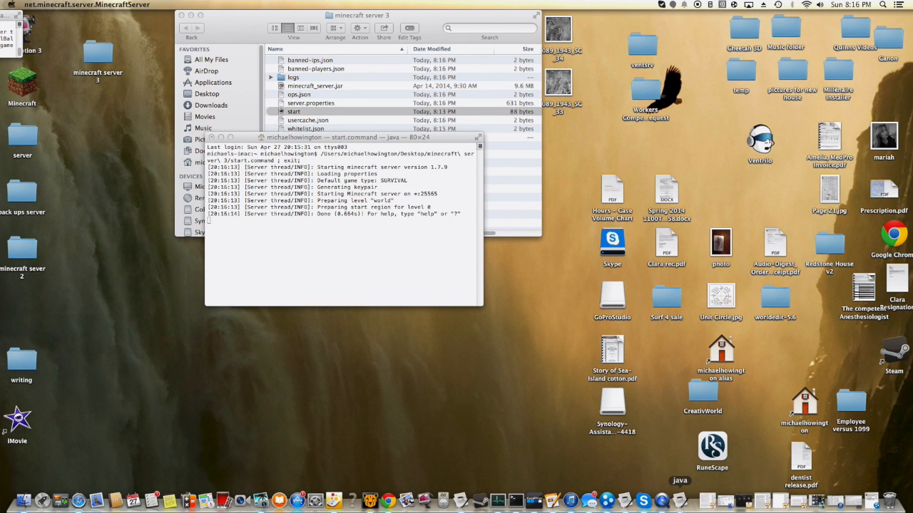
{"action": "left_click", "coordinate": [354, 253]}
{"action": "left_click_drag", "start_coordinate": [304, 138], "coordinate": [329, 152]}
{"action": "left_click_drag", "start_coordinate": [298, 16], "coordinate": [411, 116]}
- Show the other running Minecraft server's stats and log window, shrink it again and tuck its small Terminal window away
{"action": "left_click_drag", "start_coordinate": [2, 16], "coordinate": [50, 350]}
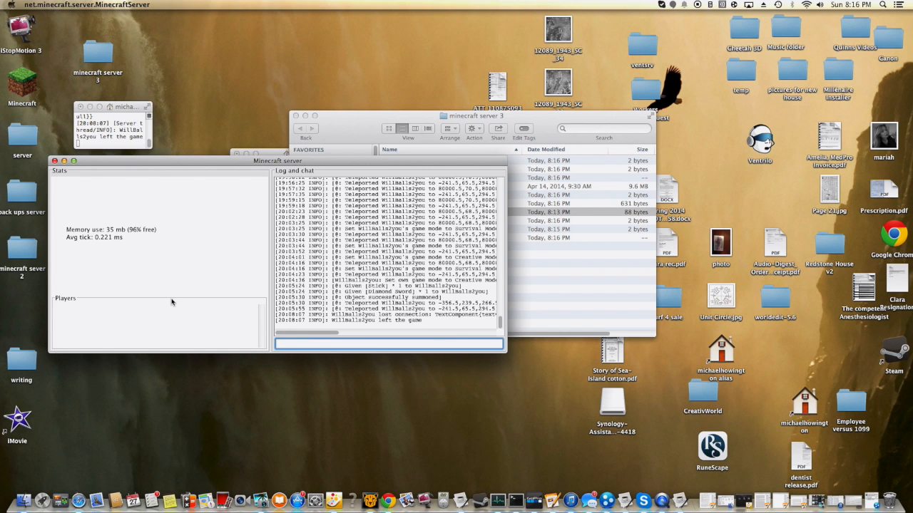
{"action": "left_click_drag", "start_coordinate": [50, 352], "coordinate": [79, 414]}
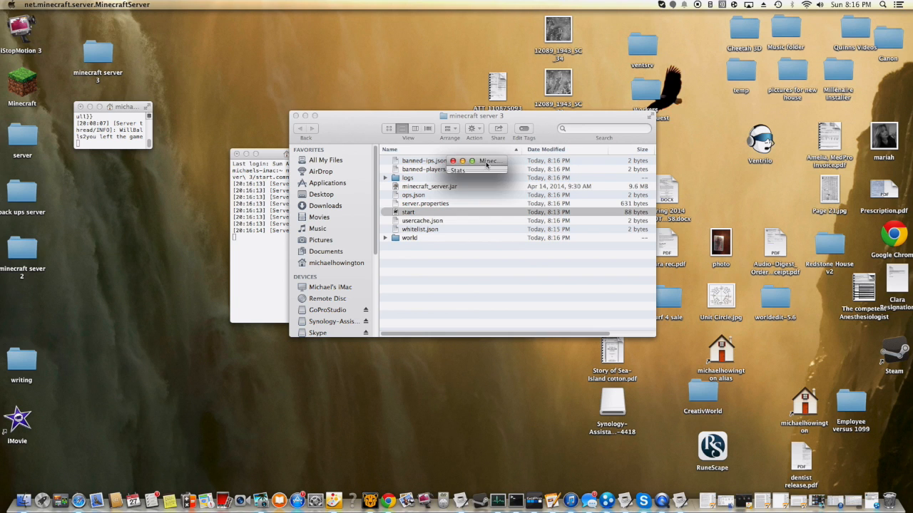
{"action": "left_click_drag", "start_coordinate": [152, 109], "coordinate": [31, 17]}
- Bring the new server's Terminal window forward, stop the server with "stop" and close the window
{"action": "left_click_drag", "start_coordinate": [272, 155], "coordinate": [211, 70]}
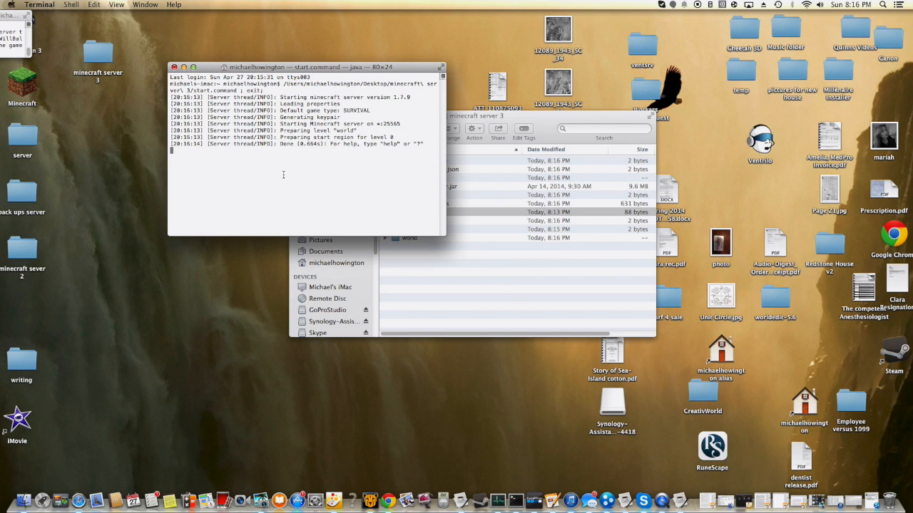
{"action": "type", "text": "stop"}
{"action": "key", "text": "Return"}
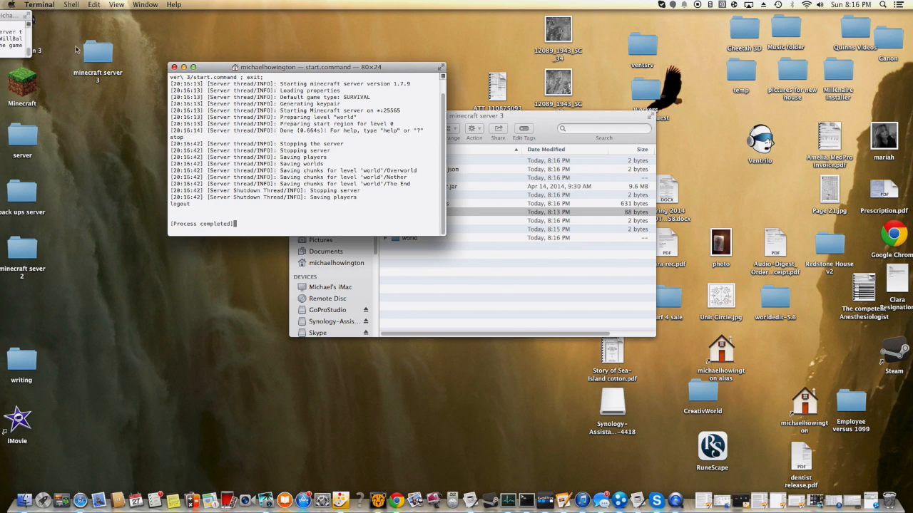
{"action": "left_click", "coordinate": [174, 68]}
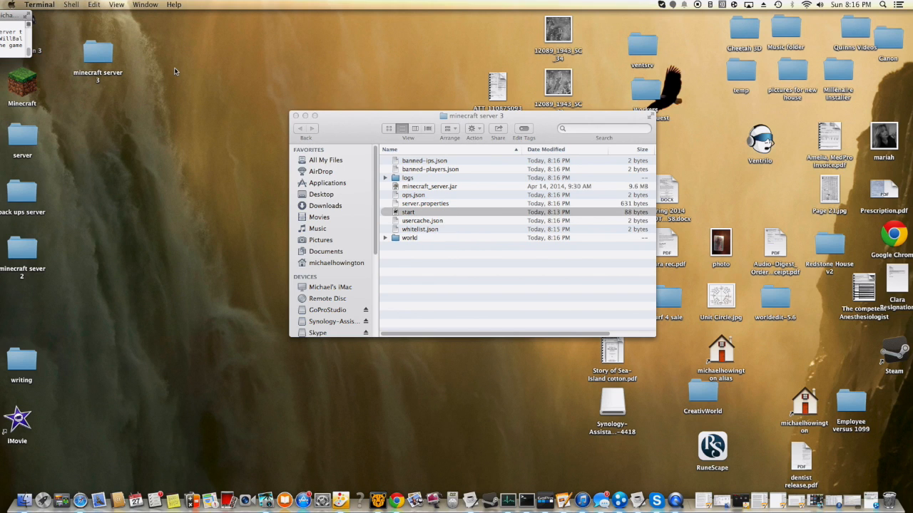
- Open server.properties from the "minecraft server 3" folder in TextEdit and set server-port to 25566
{"action": "left_click", "coordinate": [426, 243]}
{"action": "left_click", "coordinate": [429, 238]}
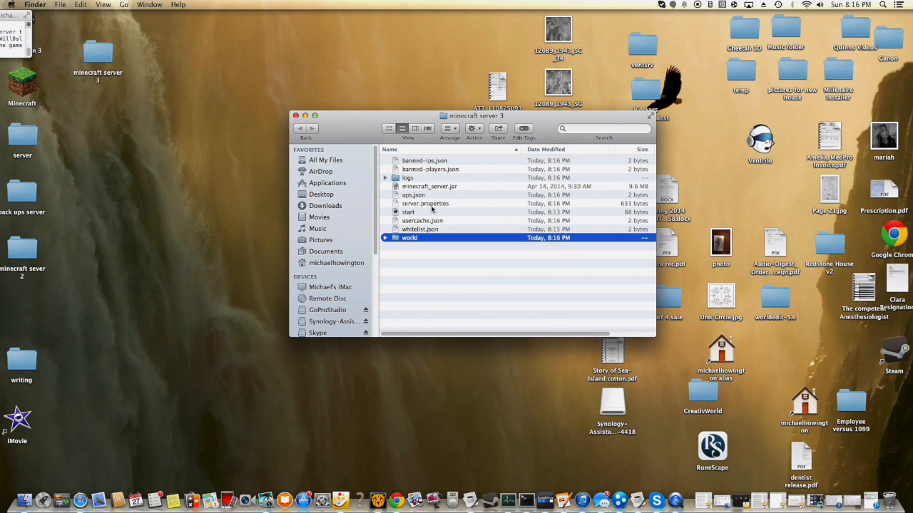
{"action": "double_click", "coordinate": [426, 204]}
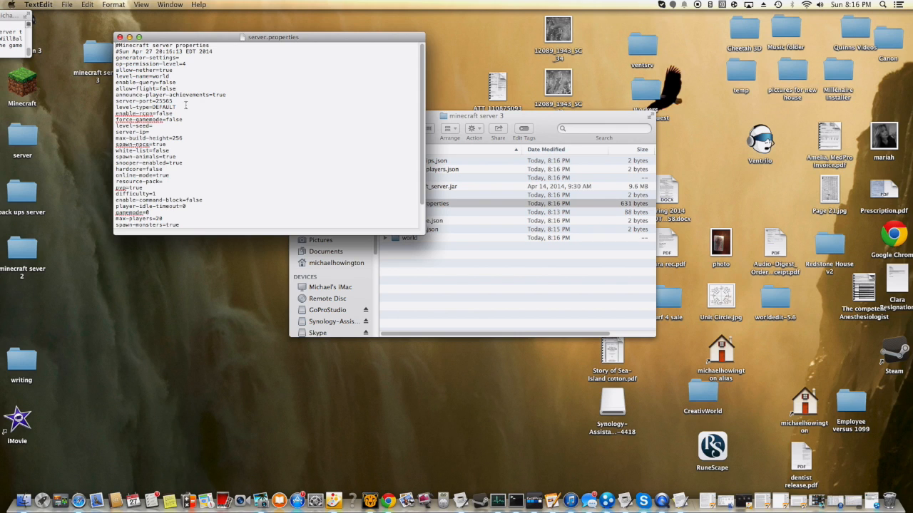
{"action": "key", "text": "BackSpace"}
- Review the server.properties entries and show the LogMeIn Hamachi window with its address, then minimize it again
{"action": "scroll", "coordinate": [191, 121], "scroll_direction": "down", "scroll_amount": 3}
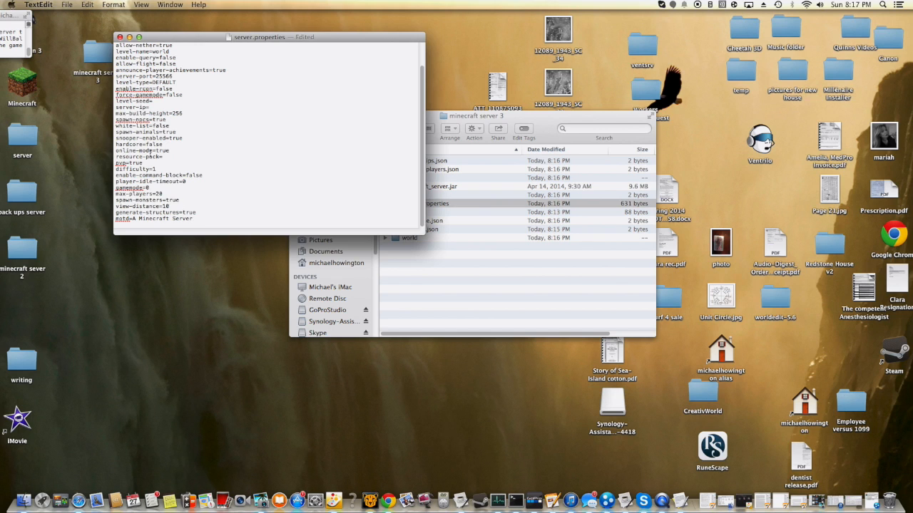
{"action": "scroll", "coordinate": [131, 153], "scroll_direction": "up", "scroll_amount": 1}
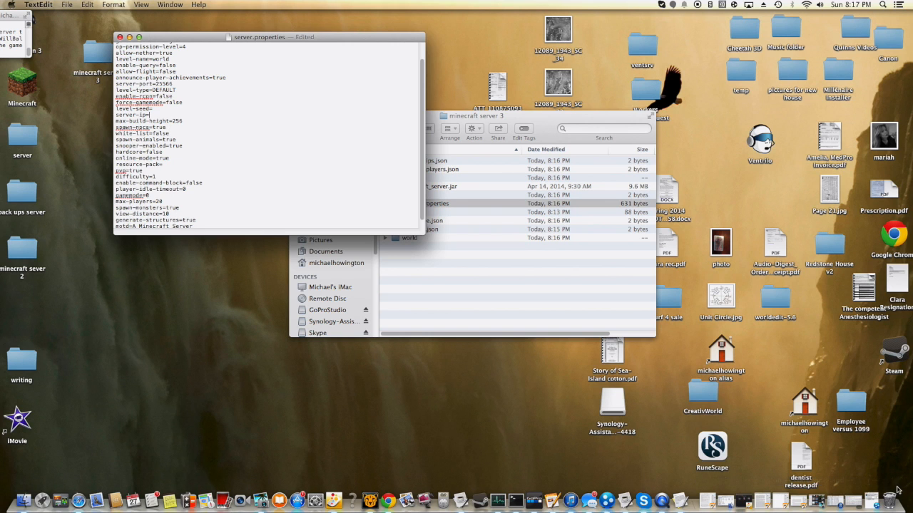
{"action": "left_click", "coordinate": [878, 500]}
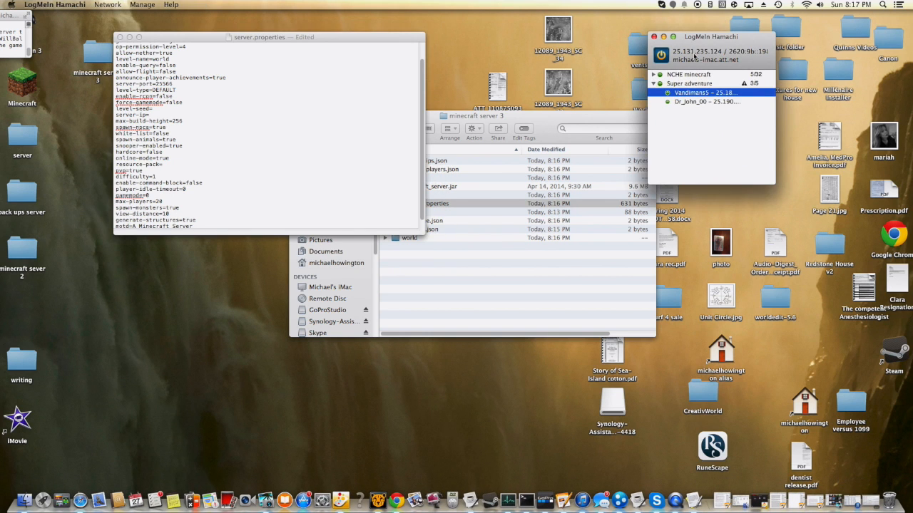
{"action": "left_click_drag", "start_coordinate": [701, 44], "coordinate": [595, 83]}
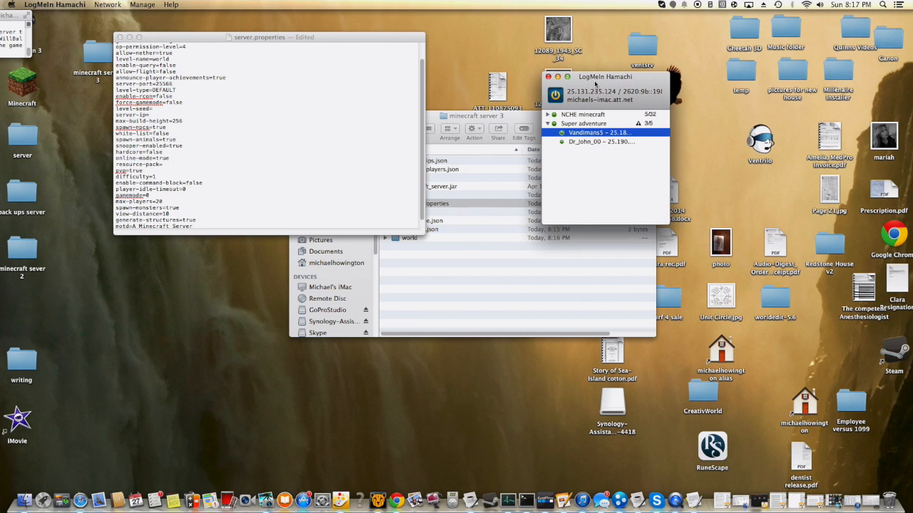
{"action": "left_click", "coordinate": [558, 76]}
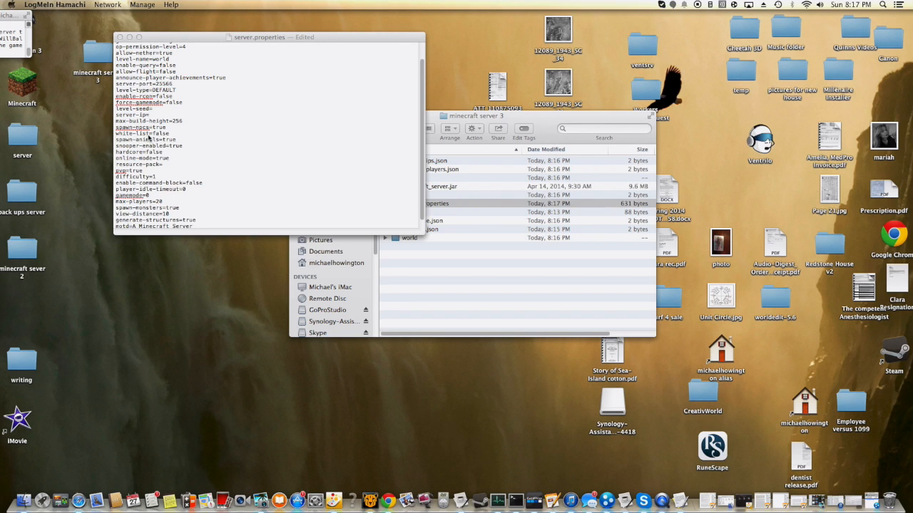
- Save the edited server.properties file and close its window
{"action": "left_click", "coordinate": [180, 133]}
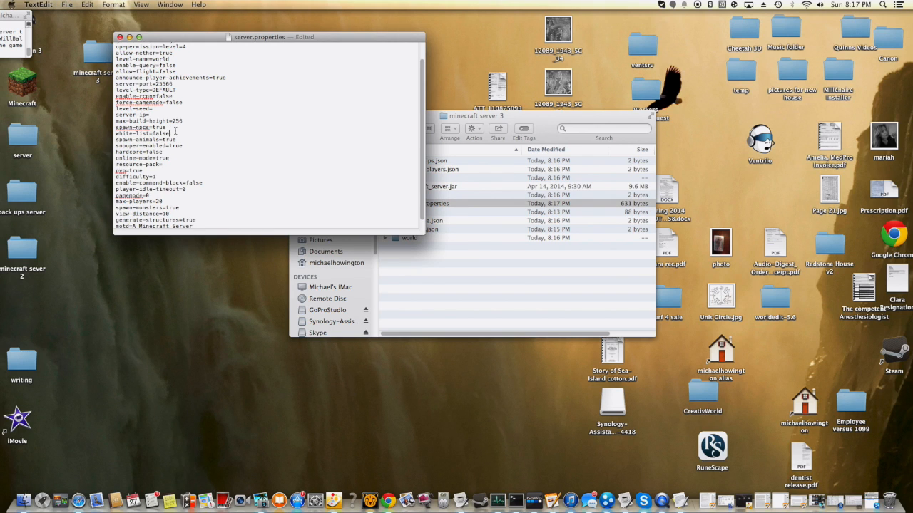
{"action": "scroll", "coordinate": [175, 127], "scroll_direction": "up", "scroll_amount": 2}
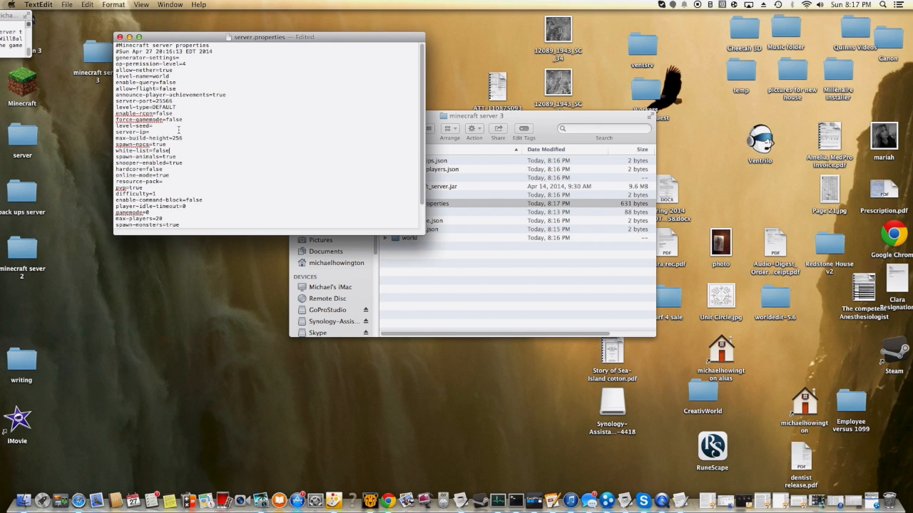
{"action": "left_click", "coordinate": [66, 5]}
{"action": "left_click", "coordinate": [72, 55]}
{"action": "left_click", "coordinate": [120, 37]}
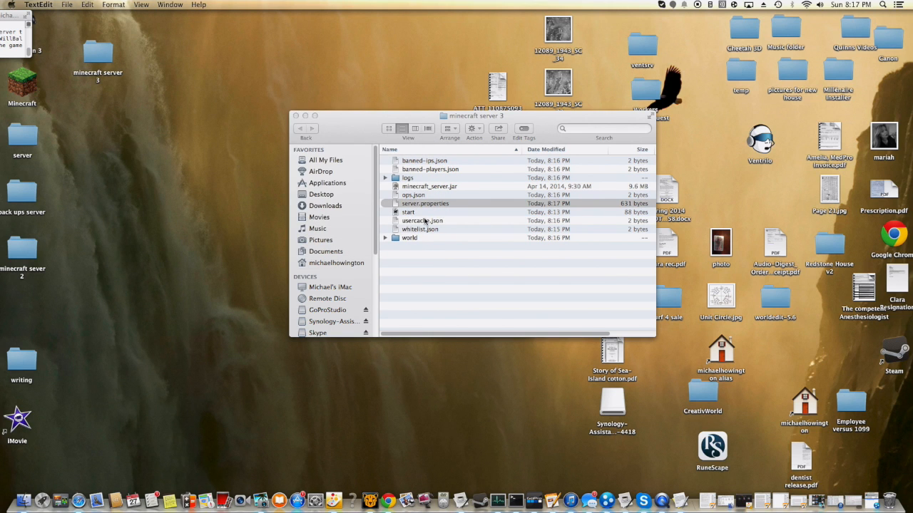
- Run the start script in the "minecraft server 3" folder to launch the server, and shut it down with "stop"
{"action": "double_click", "coordinate": [423, 212]}
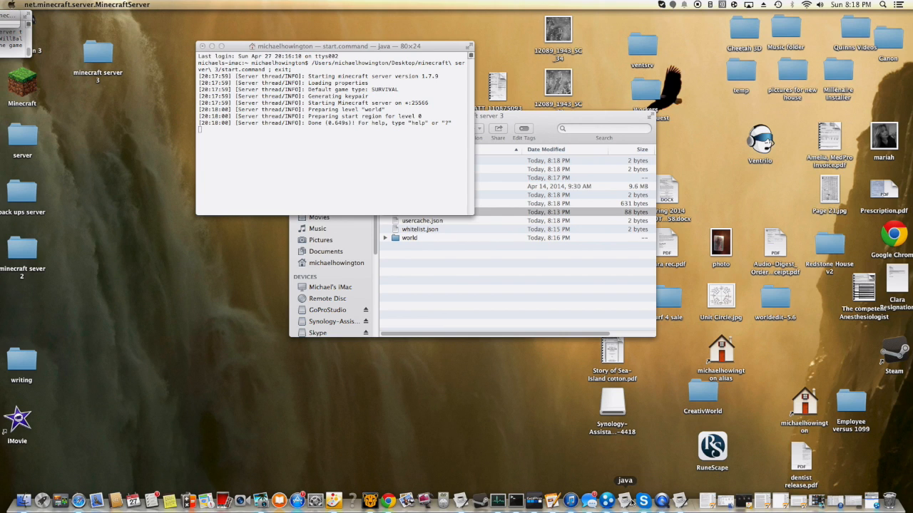
{"action": "left_click", "coordinate": [440, 174]}
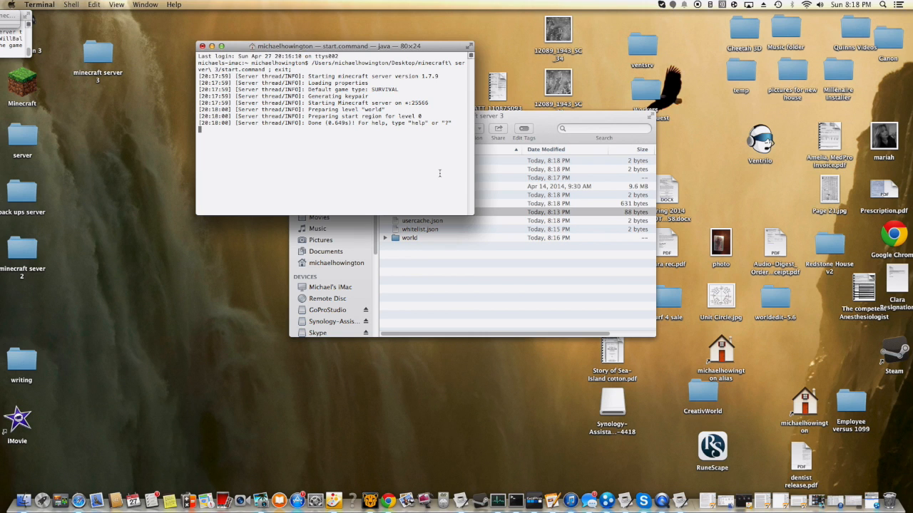
{"action": "type", "text": "stop"}
{"action": "key", "text": "Return"}
- Look through the server's shutdown log in Terminal and close the window
{"action": "scroll", "coordinate": [314, 59], "scroll_direction": "up", "scroll_amount": 10}
{"action": "scroll", "coordinate": [324, 107], "scroll_direction": "down", "scroll_amount": 10}
{"action": "scroll", "coordinate": [336, 145], "scroll_direction": "up", "scroll_amount": 3}
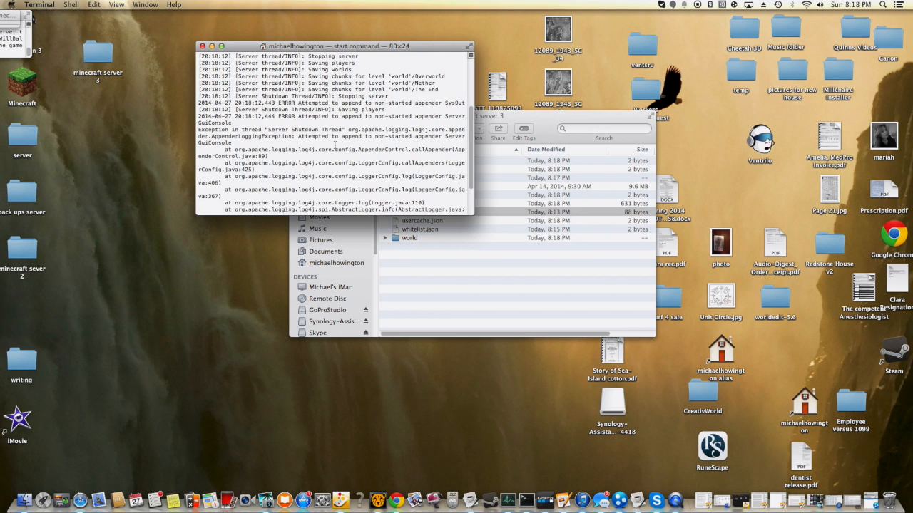
{"action": "scroll", "coordinate": [334, 144], "scroll_direction": "down", "scroll_amount": 1}
{"action": "scroll", "coordinate": [274, 116], "scroll_direction": "down", "scroll_amount": 3}
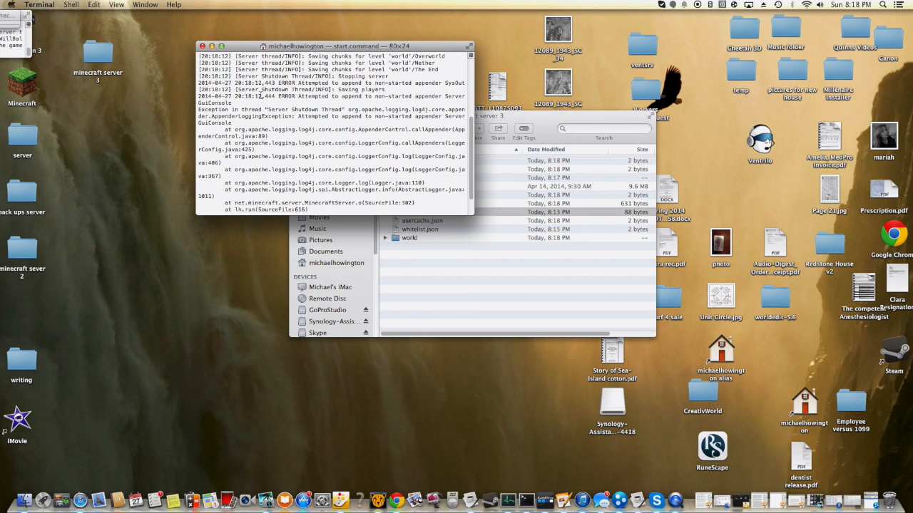
{"action": "left_click", "coordinate": [203, 47]}
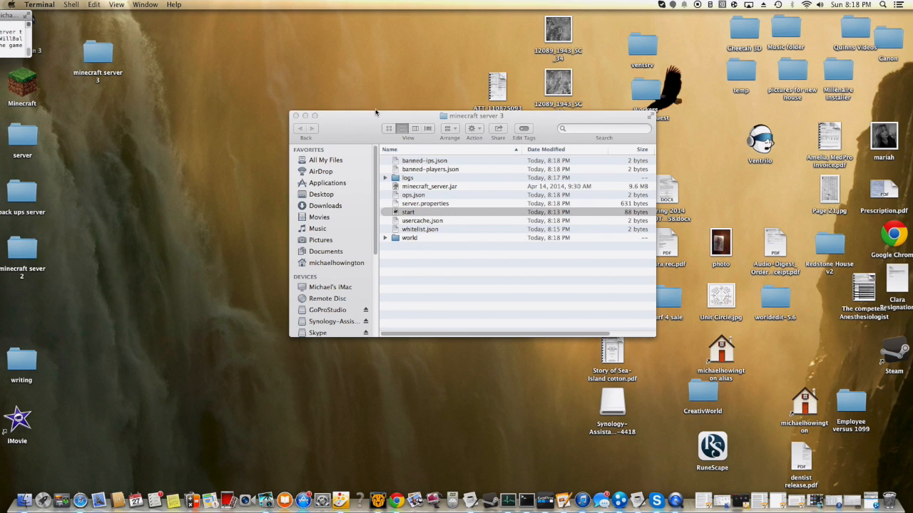
- Move the "minecraft server 3" folder window higher on the desktop and quit LogMeIn Hamachi
{"action": "left_click_drag", "start_coordinate": [352, 125], "coordinate": [323, 74]}
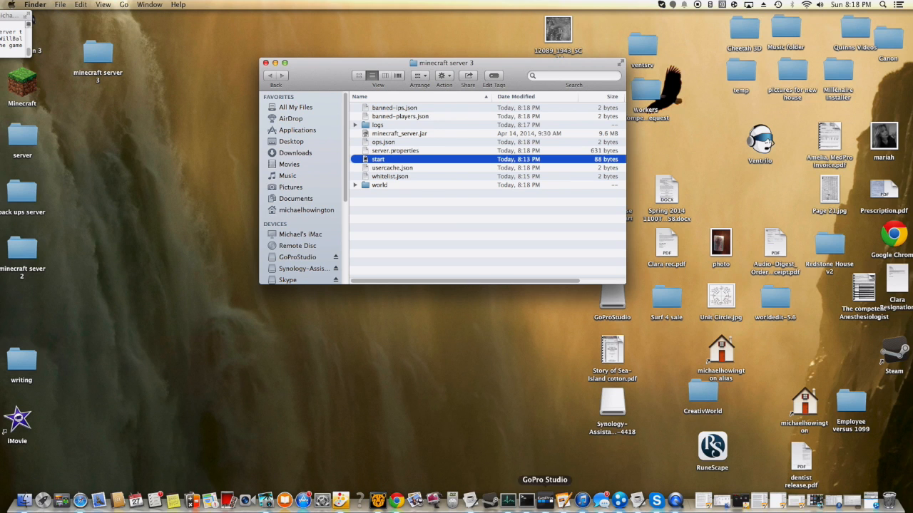
{"action": "right_click", "coordinate": [625, 506]}
{"action": "left_click", "coordinate": [625, 476]}
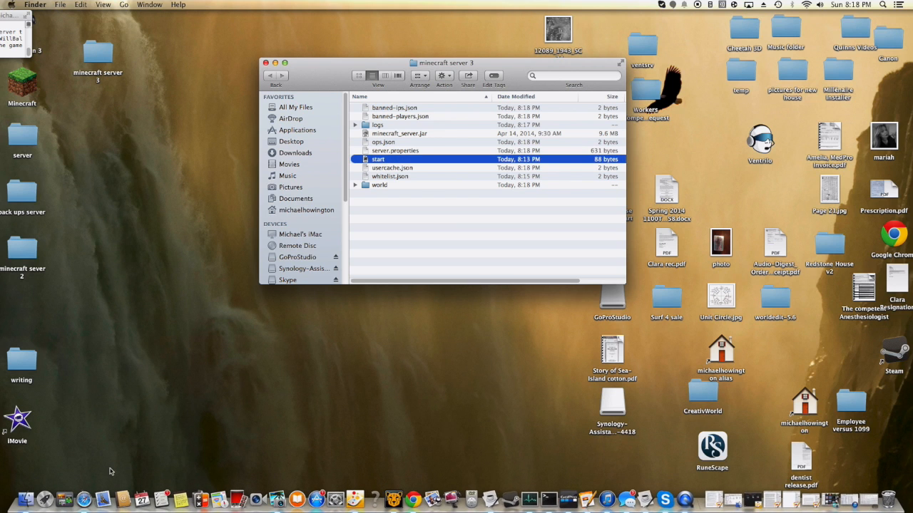
- Switch to Safari, arrange its window and search Google for "hamachi"
{"action": "left_click", "coordinate": [84, 499]}
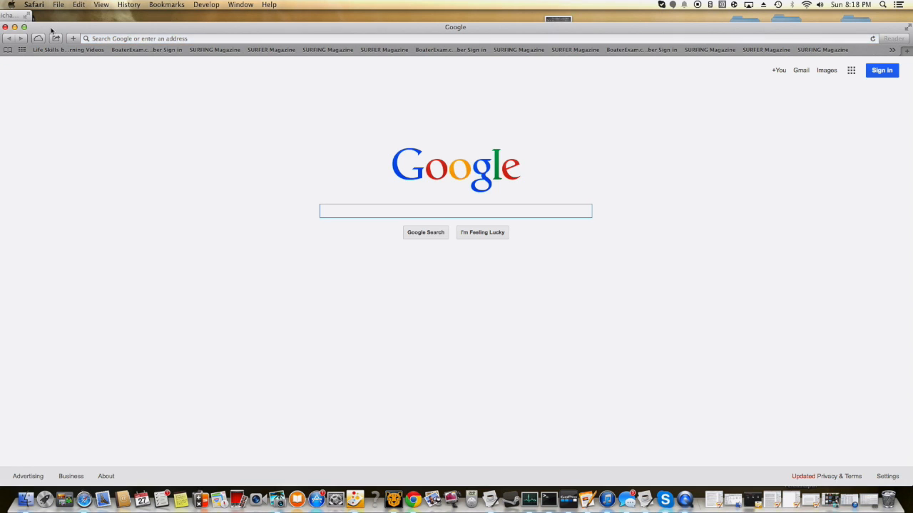
{"action": "left_click_drag", "start_coordinate": [50, 31], "coordinate": [119, 238]}
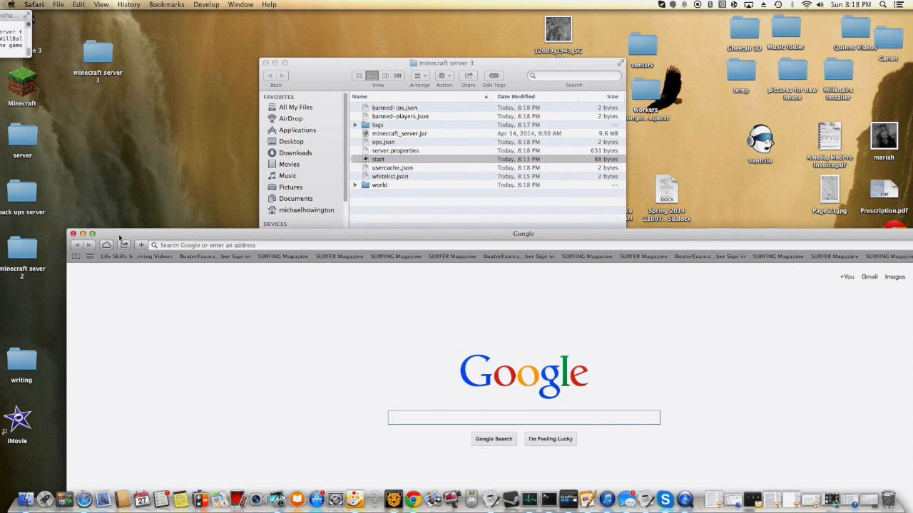
{"action": "left_click", "coordinate": [92, 234]}
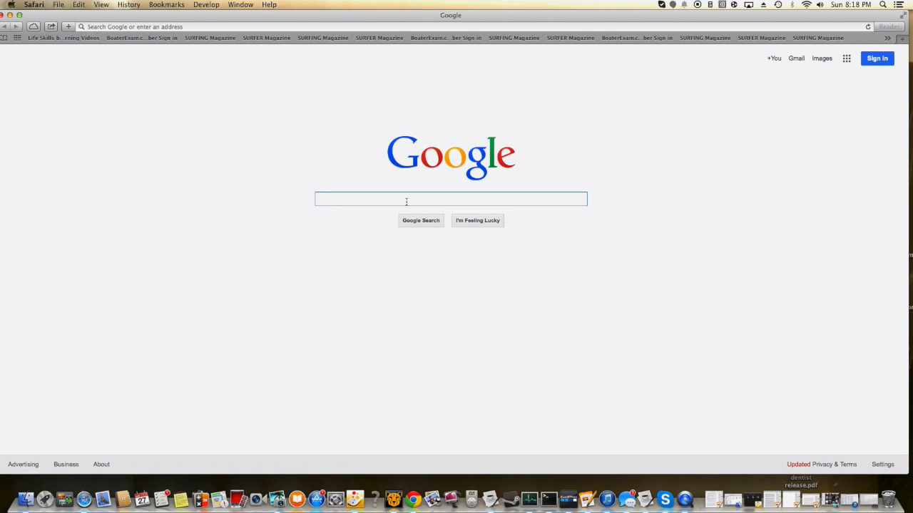
{"action": "type", "text": "h"}
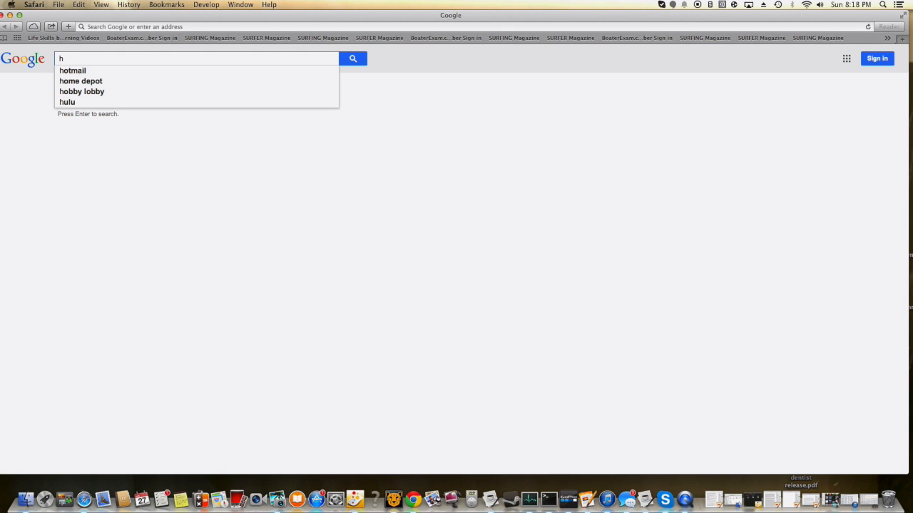
{"action": "type", "text": "ama"}
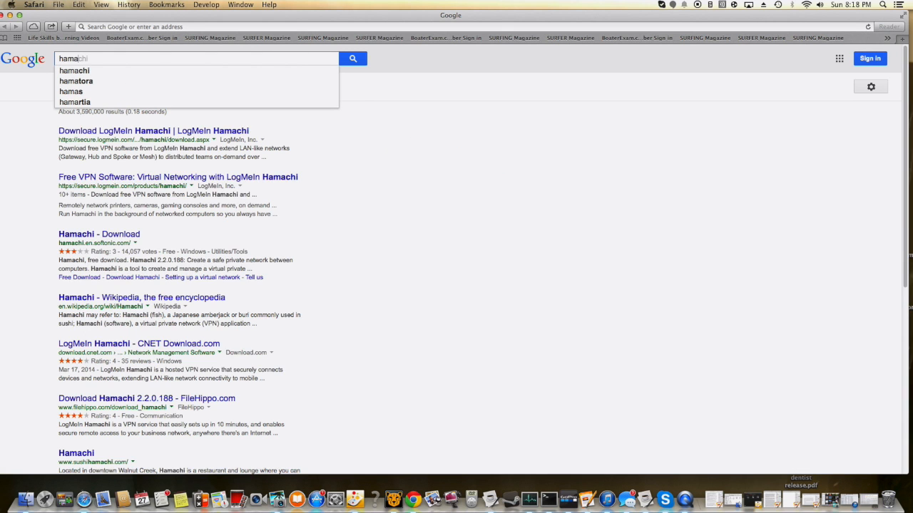
{"action": "type", "text": "chi"}
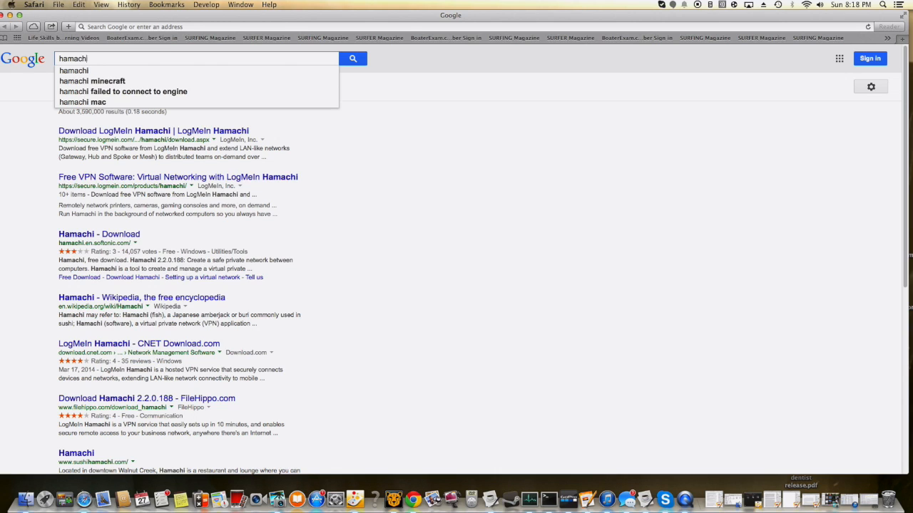
{"action": "key", "text": "Return"}
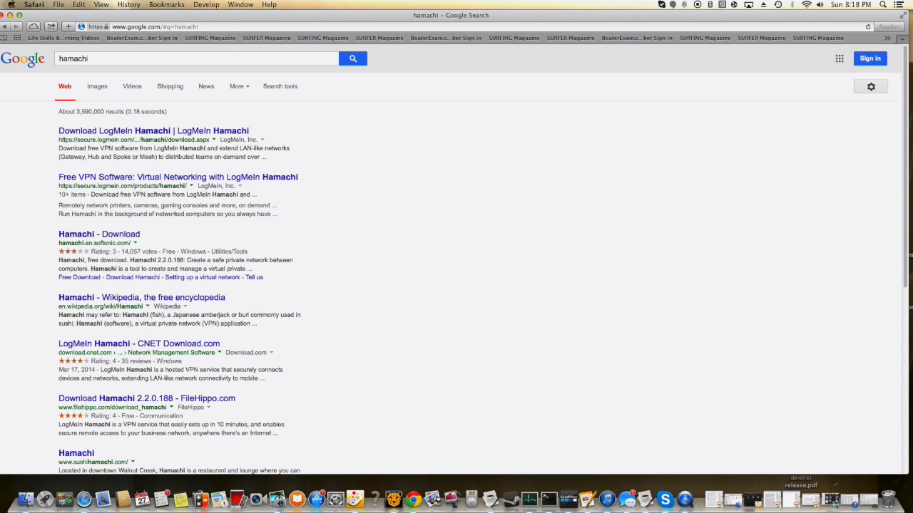
- Open the Download LogMeIn Hamachi result, accept the Conditions of Use and download the unmanaged version
{"action": "left_click", "coordinate": [109, 133]}
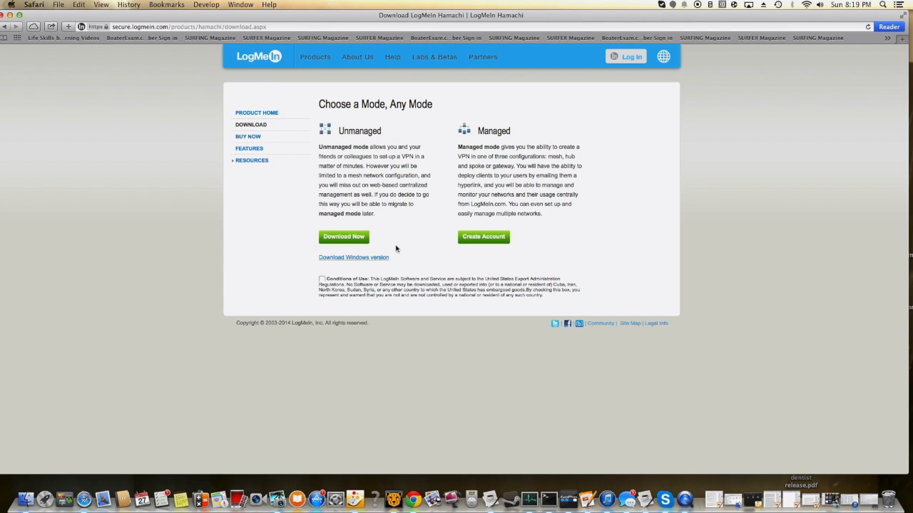
{"action": "left_click", "coordinate": [322, 280]}
{"action": "left_click", "coordinate": [354, 239]}
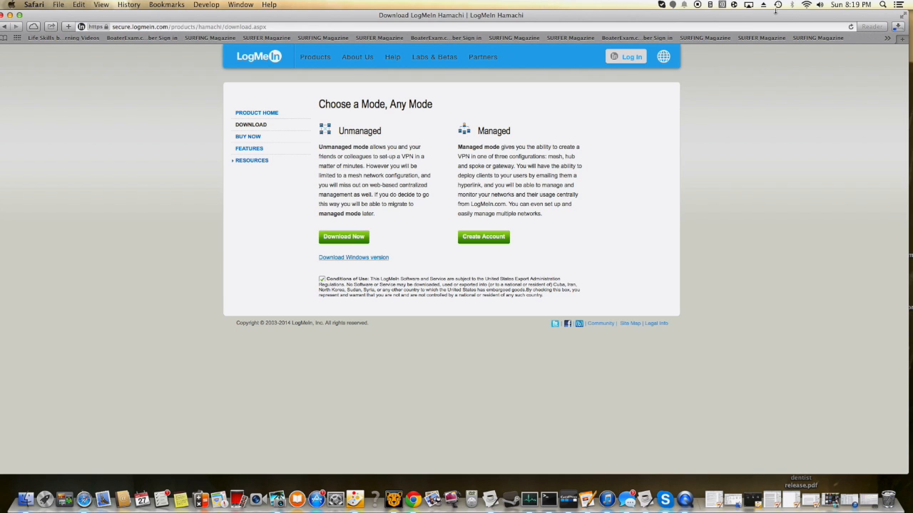
- Move the browser window aside, open the downloaded LogMeInHamachiInstaller and close the browser window
{"action": "left_click_drag", "start_coordinate": [771, 18], "coordinate": [545, 264]}
{"action": "left_click", "coordinate": [671, 273]}
{"action": "left_click_drag", "start_coordinate": [661, 321], "coordinate": [330, 161]}
{"action": "double_click", "coordinate": [665, 311]}
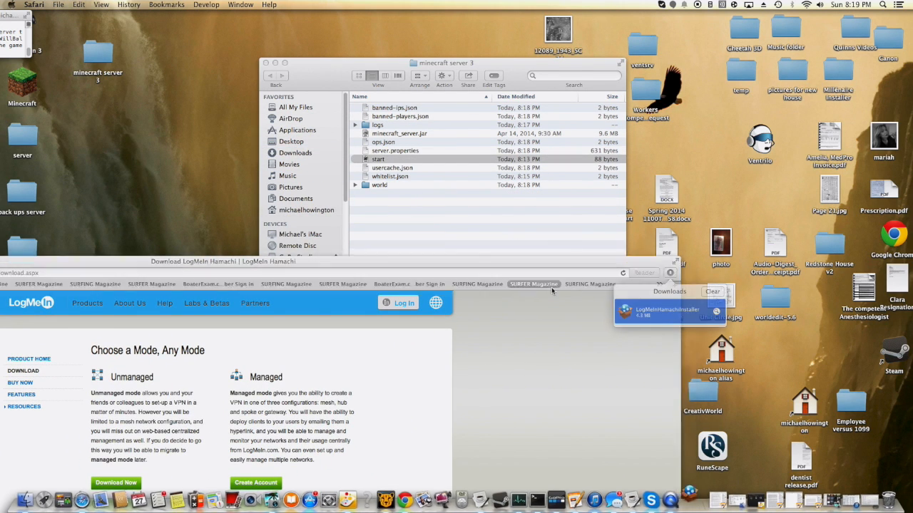
{"action": "left_click", "coordinate": [554, 182]}
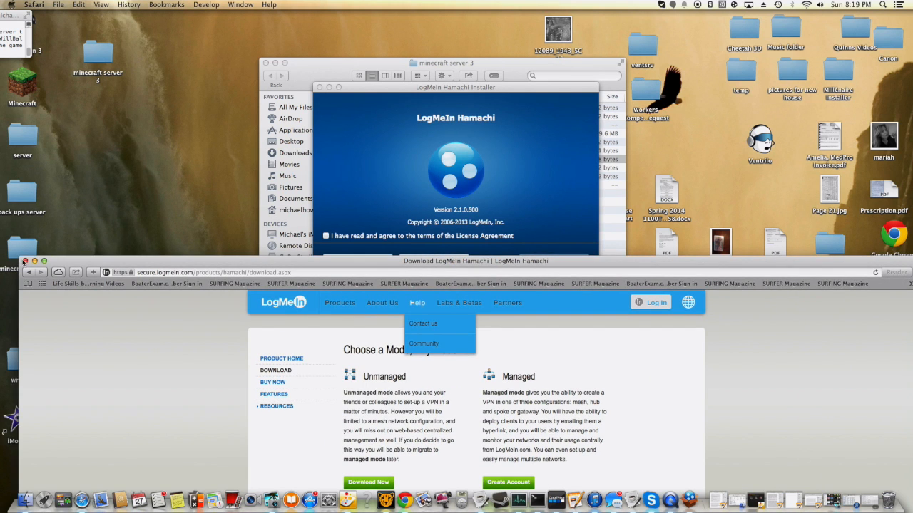
{"action": "left_click", "coordinate": [24, 261]}
- Agree to the License Agreement in the LogMeIn Hamachi Installer and start the installation
{"action": "left_click", "coordinate": [326, 236]}
{"action": "left_click", "coordinate": [326, 236]}
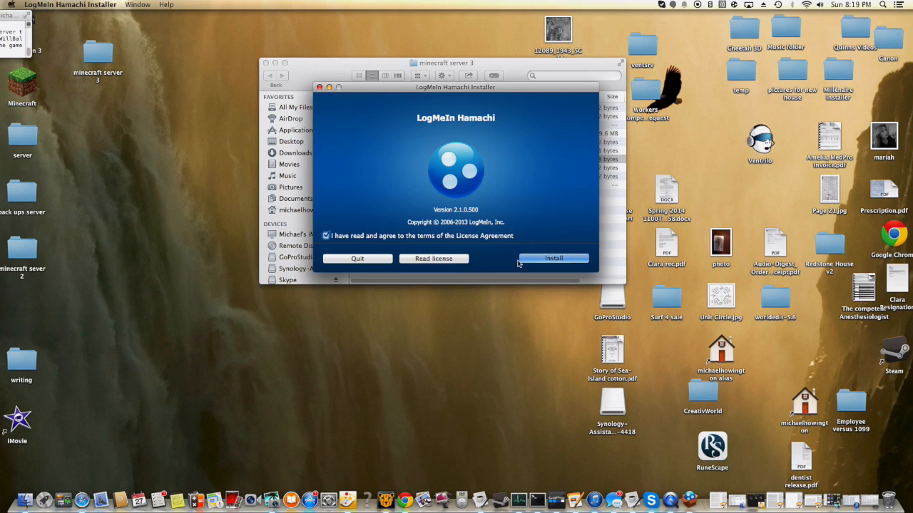
{"action": "left_click", "coordinate": [528, 259]}
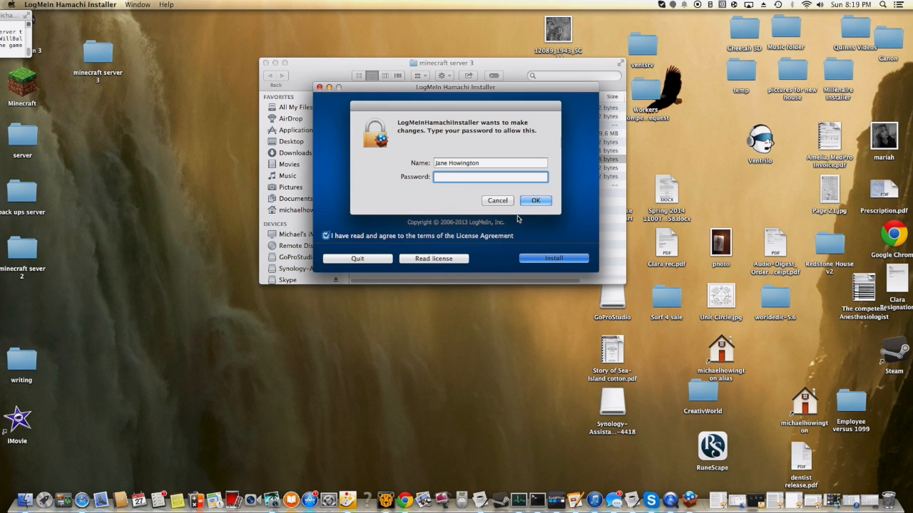
- Enter the account password to authorize the Hamachi installation and finish the installer
{"action": "type", "text": "•••••"}
{"action": "left_click", "coordinate": [531, 200]}
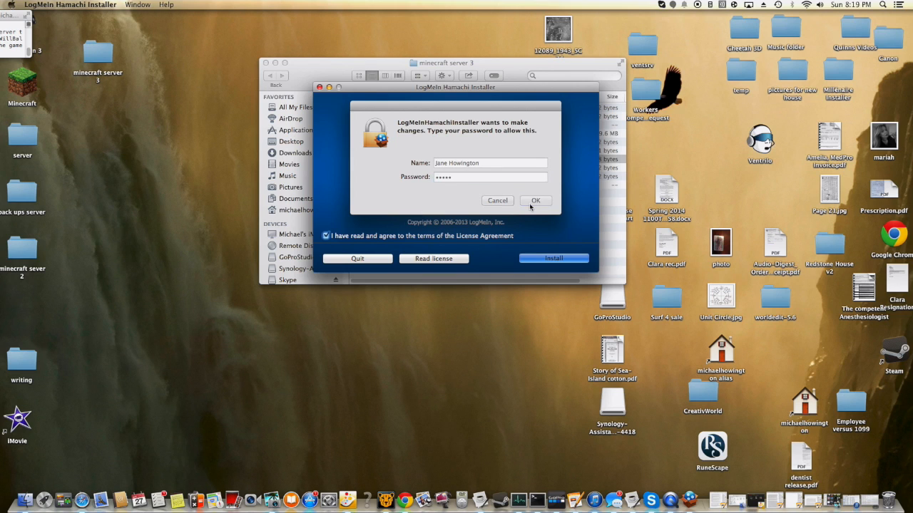
{"action": "key", "text": "BackSpace"}
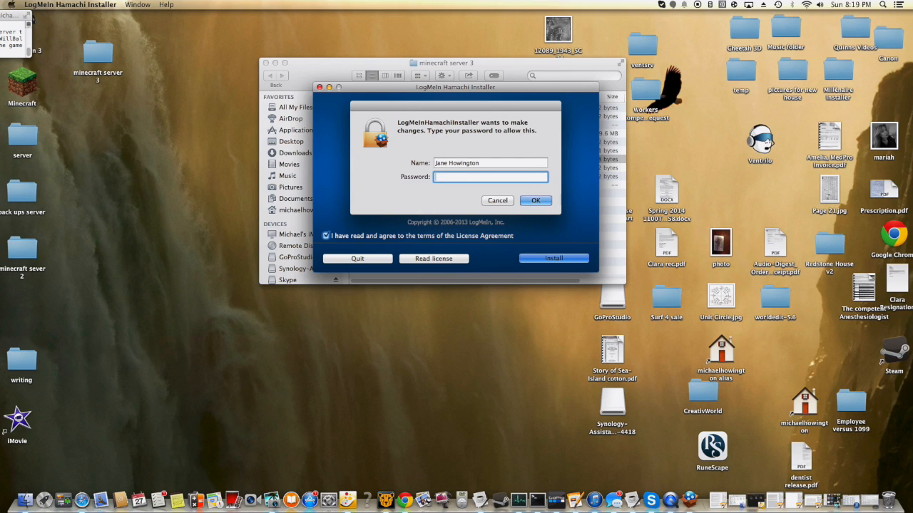
{"action": "type", "text": "••••"}
{"action": "key", "text": "Return"}
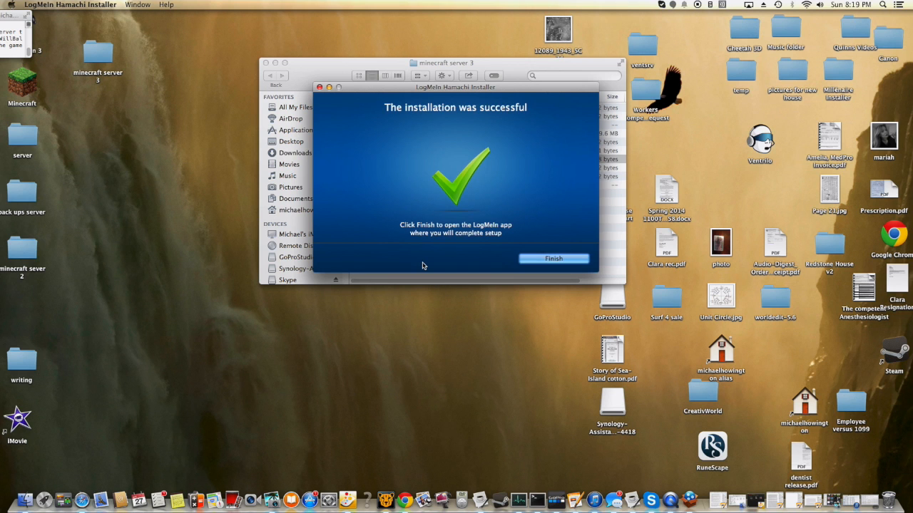
{"action": "left_click", "coordinate": [546, 258]}
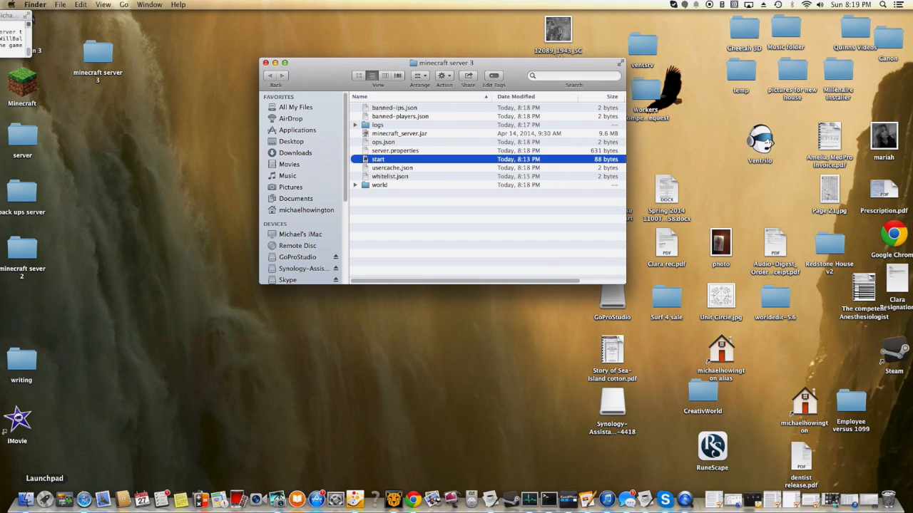
- Launch LogMeIn Hamachi from the second page of installed applications in Launchpad
{"action": "left_click", "coordinate": [46, 499]}
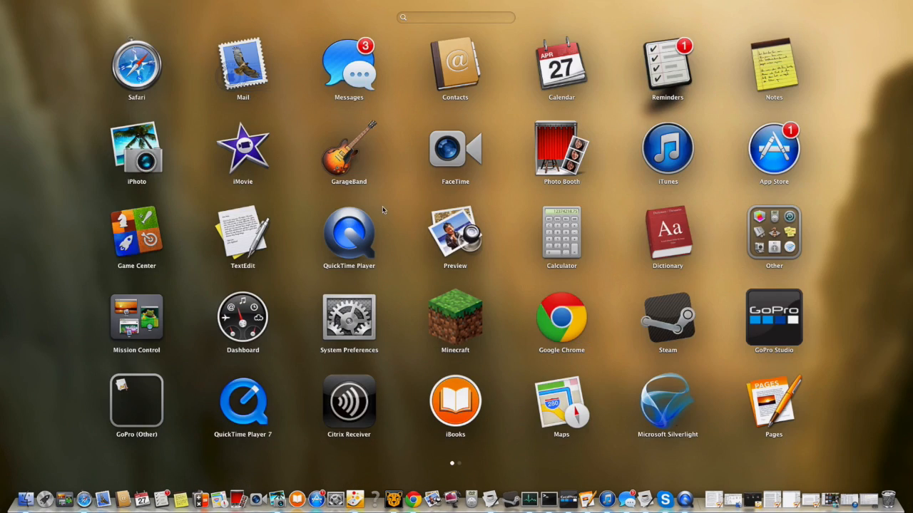
{"action": "scroll", "coordinate": [463, 333], "scroll_direction": "right", "scroll_amount": 3}
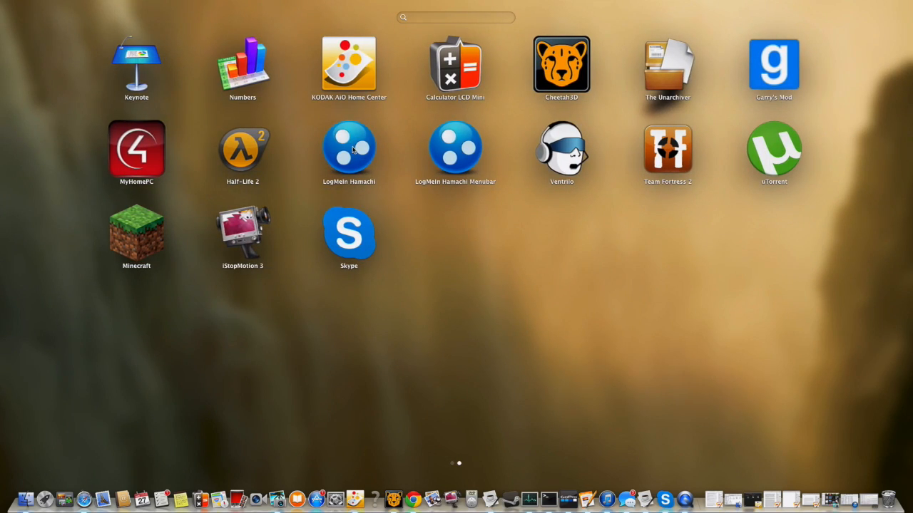
{"action": "left_click", "coordinate": [353, 149]}
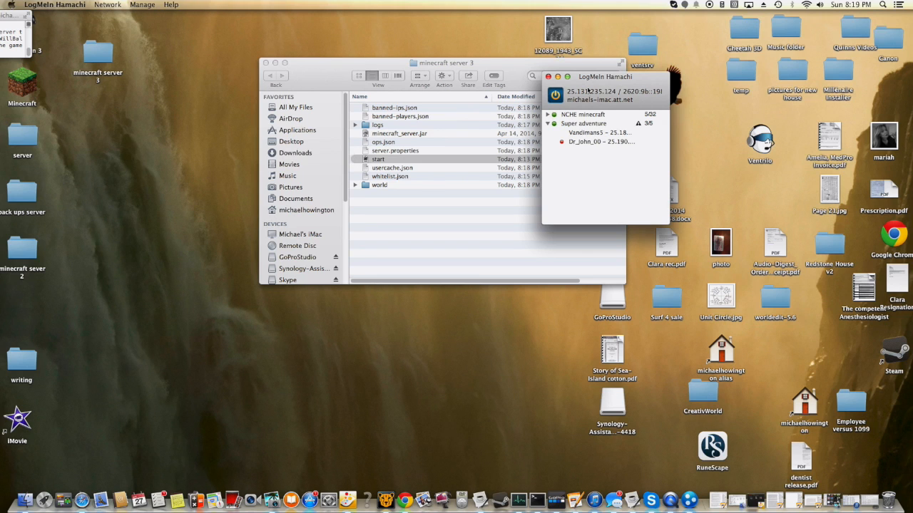
- Take Hamachi offline and power it back on so it reconnects to its networks
{"action": "left_click", "coordinate": [555, 95]}
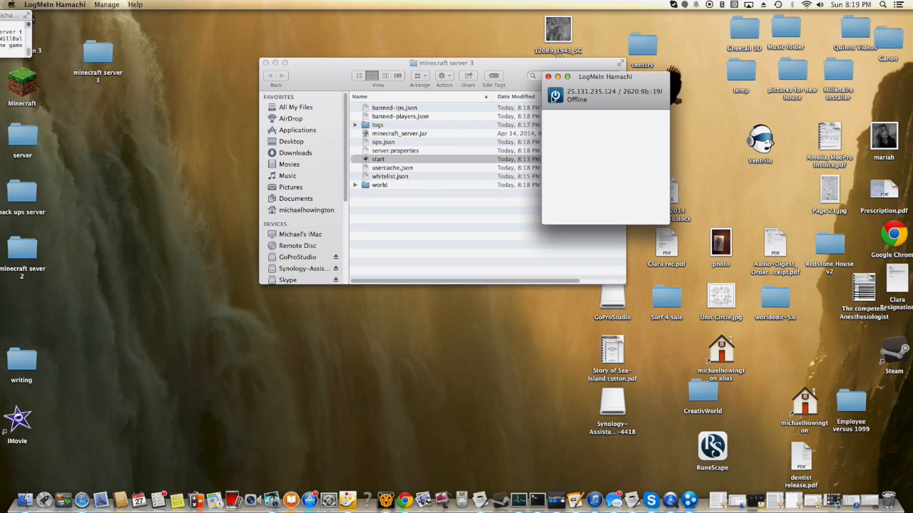
{"action": "left_click_drag", "start_coordinate": [574, 96], "coordinate": [589, 90]}
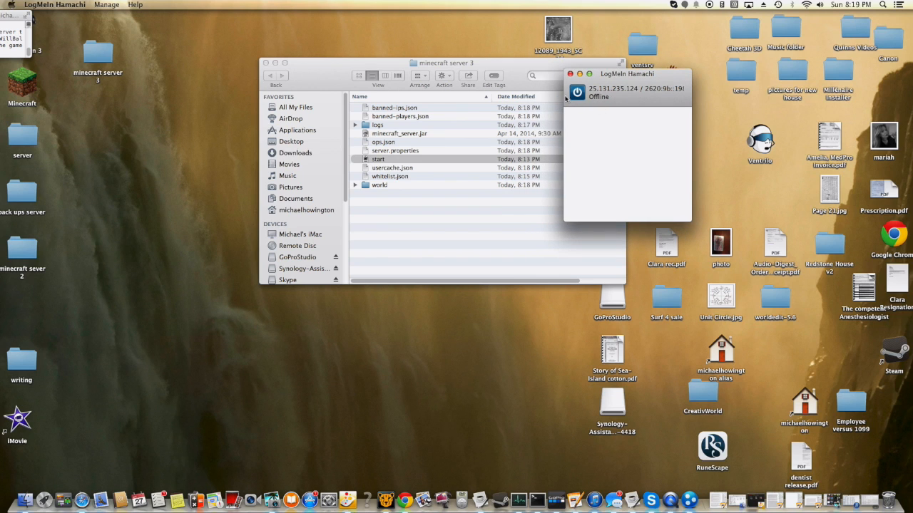
{"action": "left_click", "coordinate": [577, 93]}
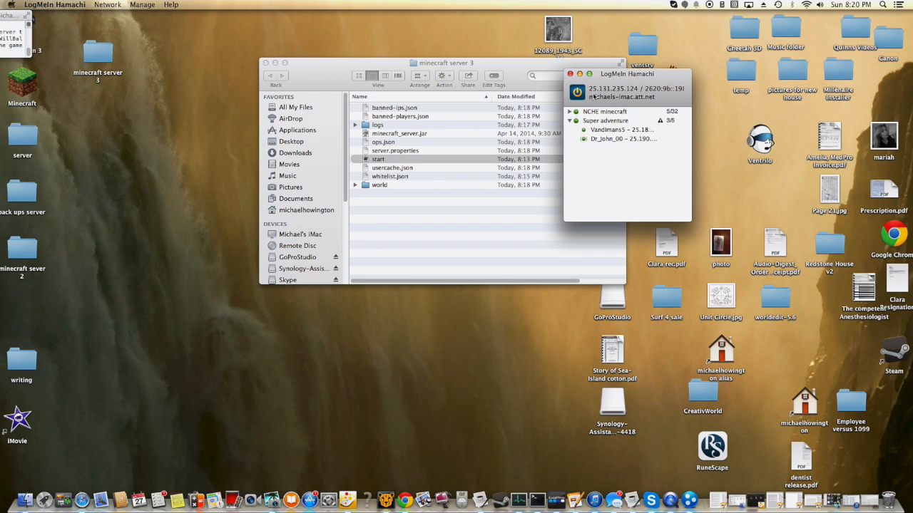
- Collapse the Super adventure network and view the member list of the NCHE minecraft network
{"action": "left_click", "coordinate": [569, 120]}
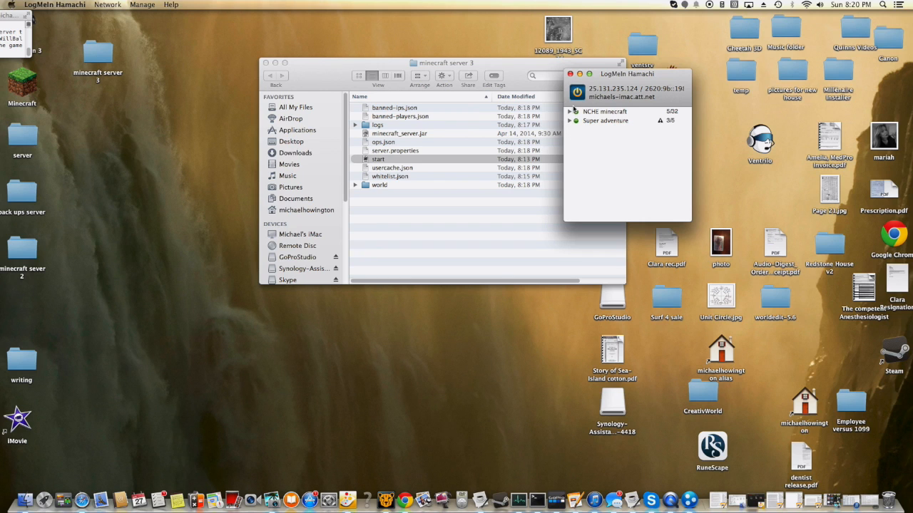
{"action": "left_click", "coordinate": [569, 112]}
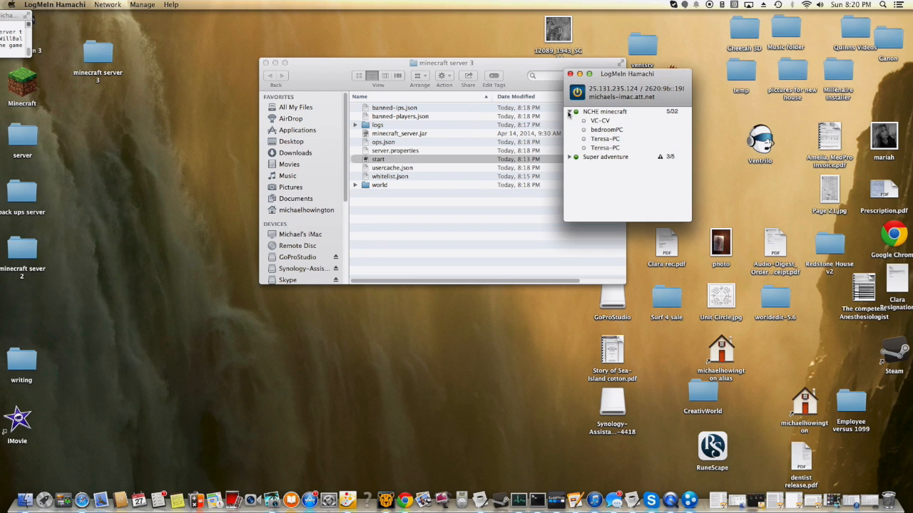
{"action": "left_click", "coordinate": [569, 112]}
- Try to create a new client-owned Hamachi network with ID 12385, entering and confirming the network password
{"action": "left_click_drag", "start_coordinate": [600, 91], "coordinate": [307, 138]}
{"action": "left_click", "coordinate": [106, 5]}
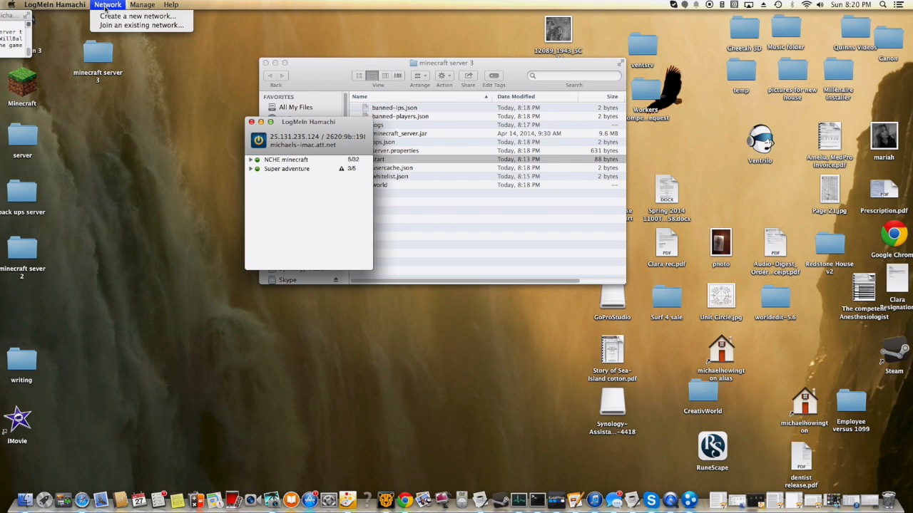
{"action": "left_click", "coordinate": [136, 15]}
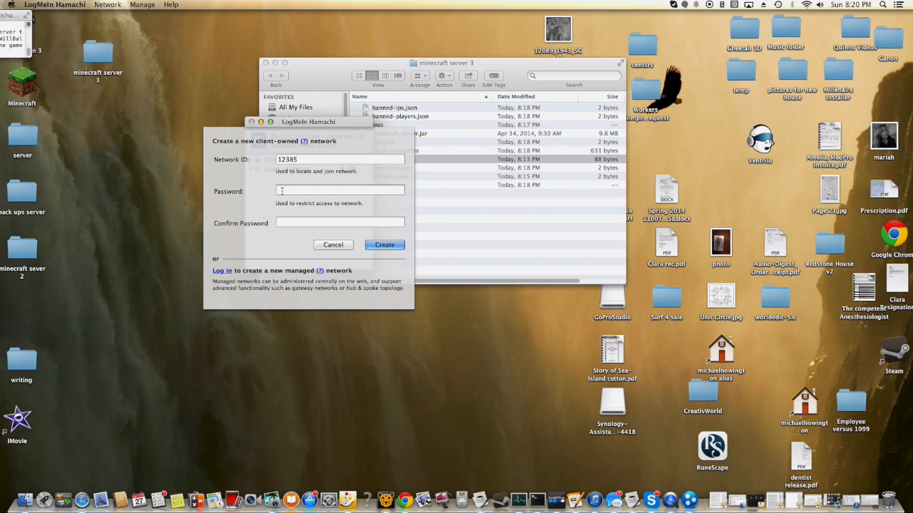
{"action": "left_click", "coordinate": [371, 246]}
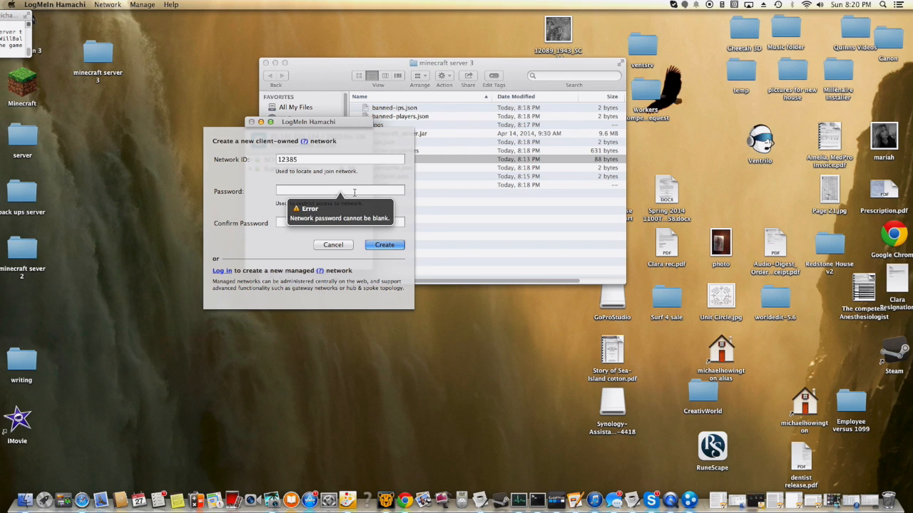
{"action": "type", "text": "••••"}
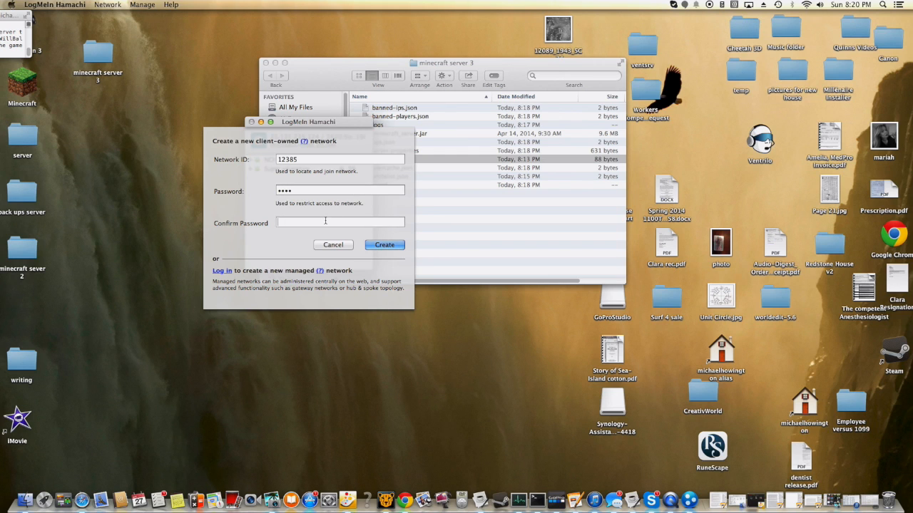
{"action": "left_click", "coordinate": [325, 221]}
{"action": "type", "text": "••••"}
{"action": "left_click", "coordinate": [369, 246]}
- Extend the network ID to 1238598, create the network and select it in the network list
{"action": "left_click", "coordinate": [343, 160]}
{"action": "type", "text": "9"}
{"action": "key", "text": "Return"}
{"action": "left_click", "coordinate": [332, 163]}
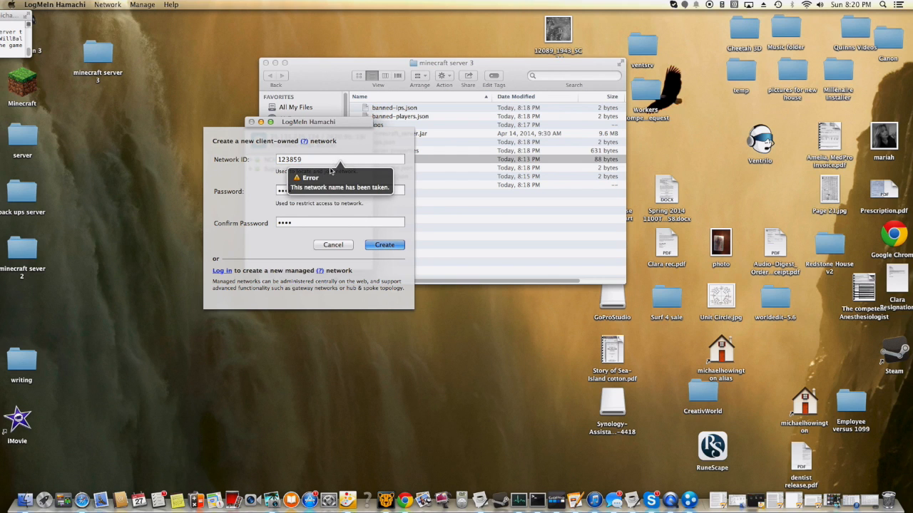
{"action": "type", "text": "8"}
{"action": "left_click", "coordinate": [370, 245]}
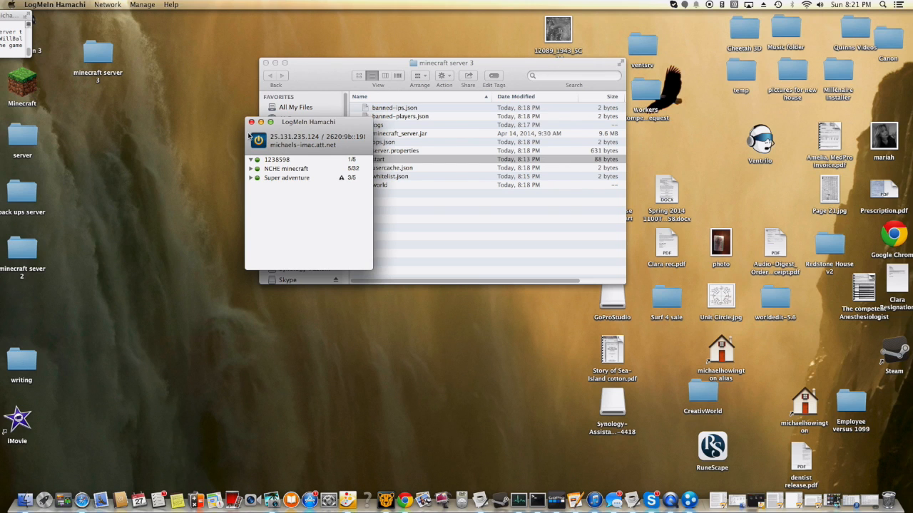
{"action": "left_click", "coordinate": [279, 161]}
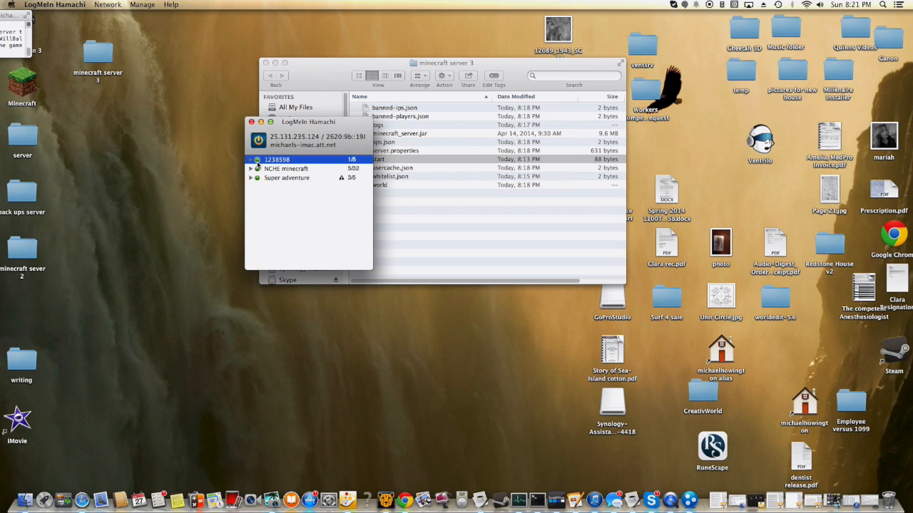
{"action": "left_click_drag", "start_coordinate": [268, 151], "coordinate": [273, 151]}
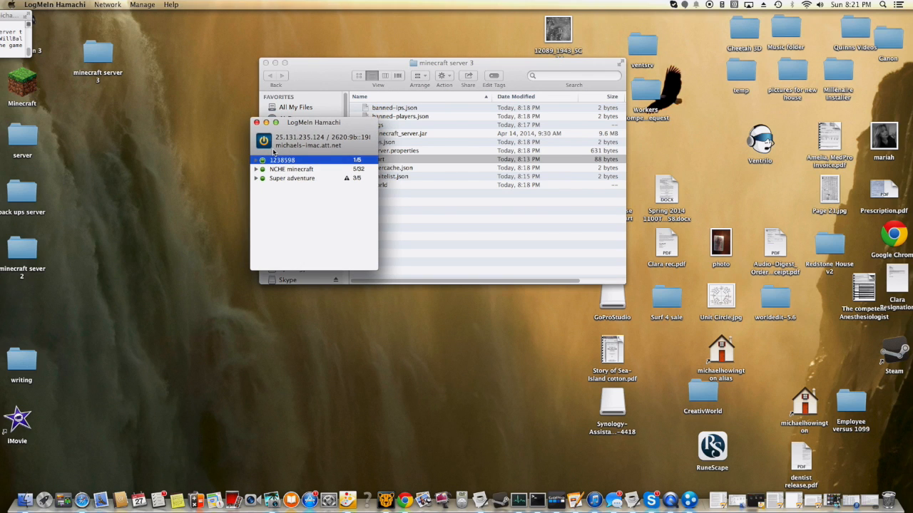
- Fill in the form for joining an existing network with ID 545342 and the network password, and cancel it
{"action": "left_click", "coordinate": [107, 5]}
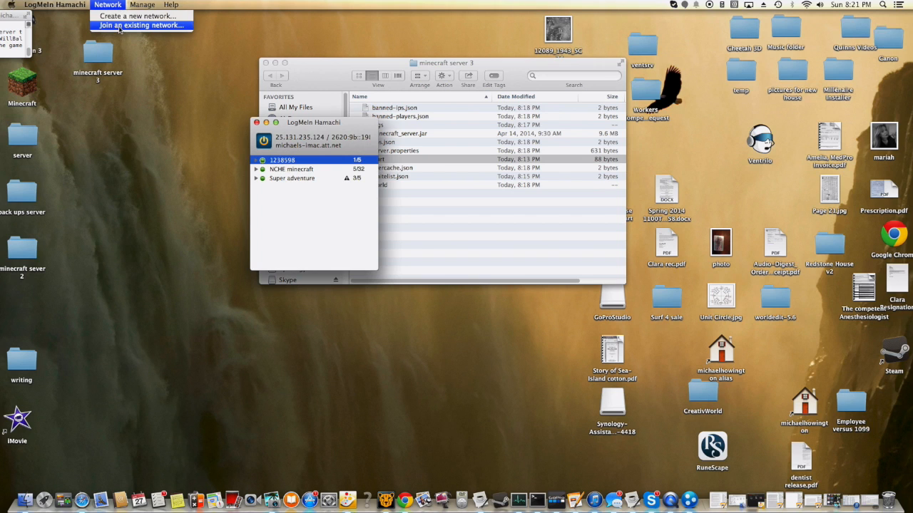
{"action": "left_click", "coordinate": [119, 25]}
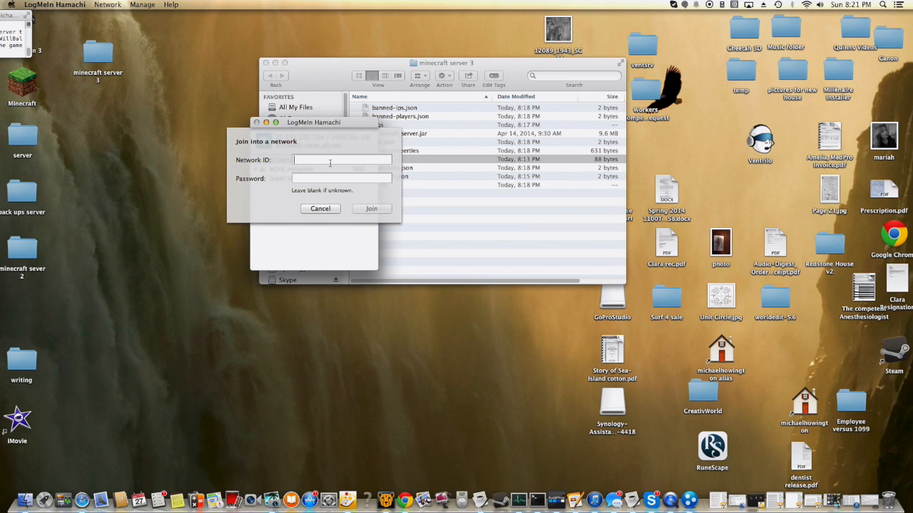
{"action": "type", "text": "545342"}
{"action": "key", "text": "Tab"}
{"action": "type", "text": "****"}
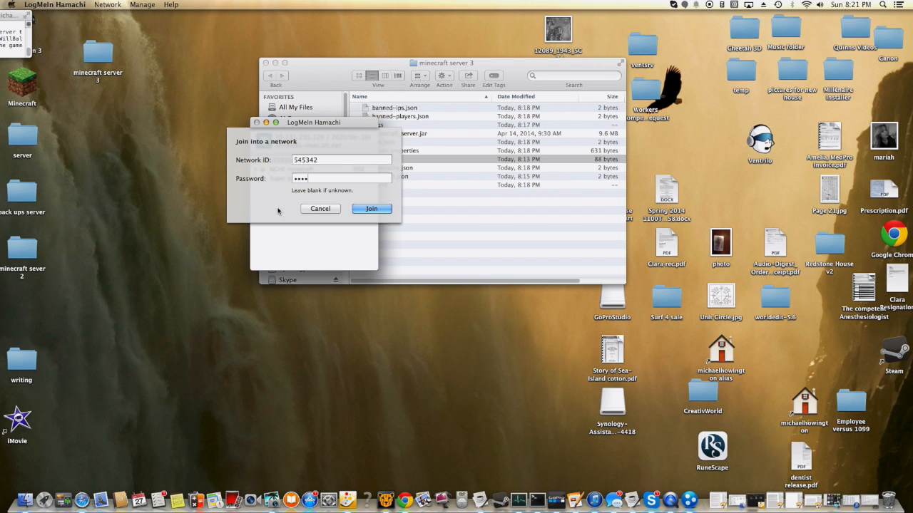
{"action": "left_click", "coordinate": [316, 210]}
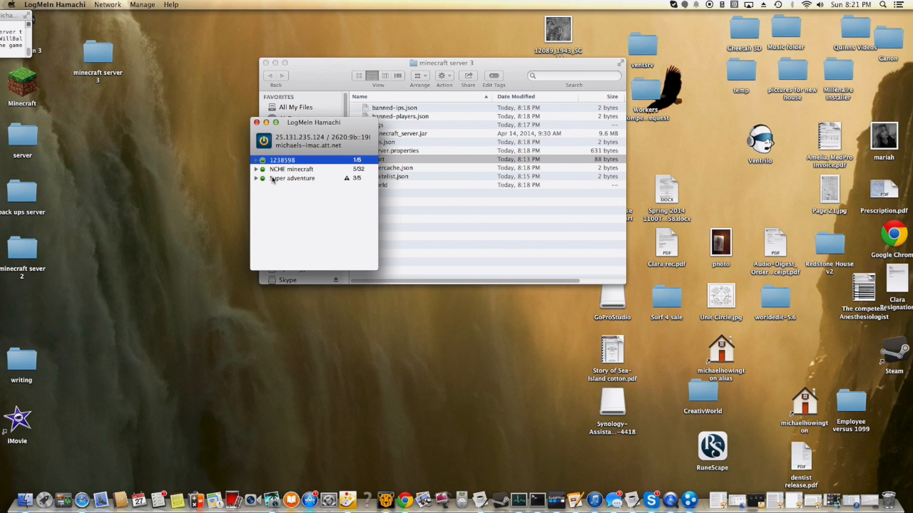
- Move the Hamachi window beside the server folder's file list and select the NCHE minecraft network
{"action": "left_click_drag", "start_coordinate": [284, 145], "coordinate": [643, 177]}
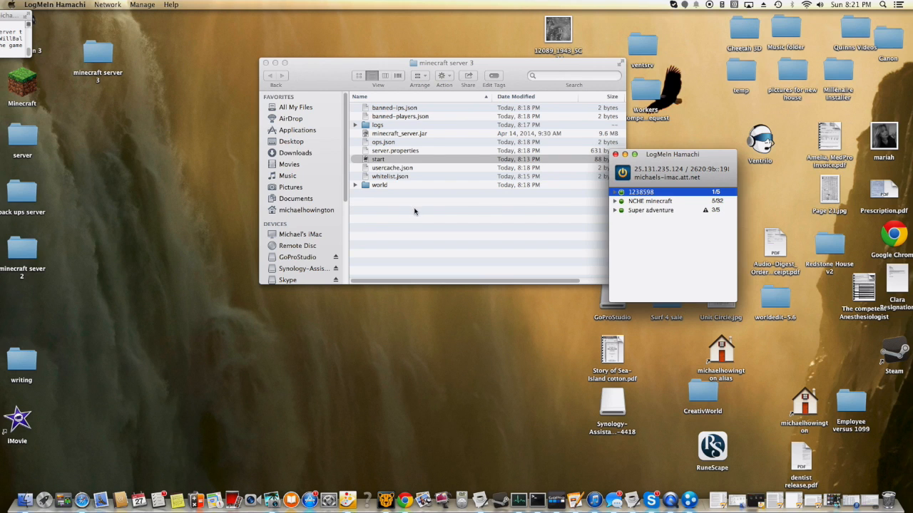
{"action": "left_click_drag", "start_coordinate": [671, 190], "coordinate": [606, 119]}
{"action": "left_click", "coordinate": [629, 155]}
{"action": "left_click", "coordinate": [628, 147]}
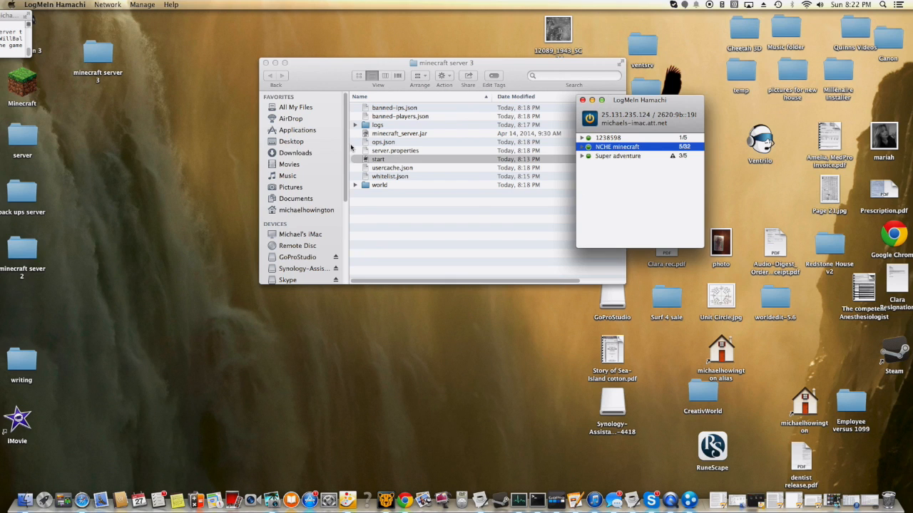
- Open server.properties from the minecraft server 3 folder and copy the computer's IPv4 address from Hamachi
{"action": "double_click", "coordinate": [399, 152]}
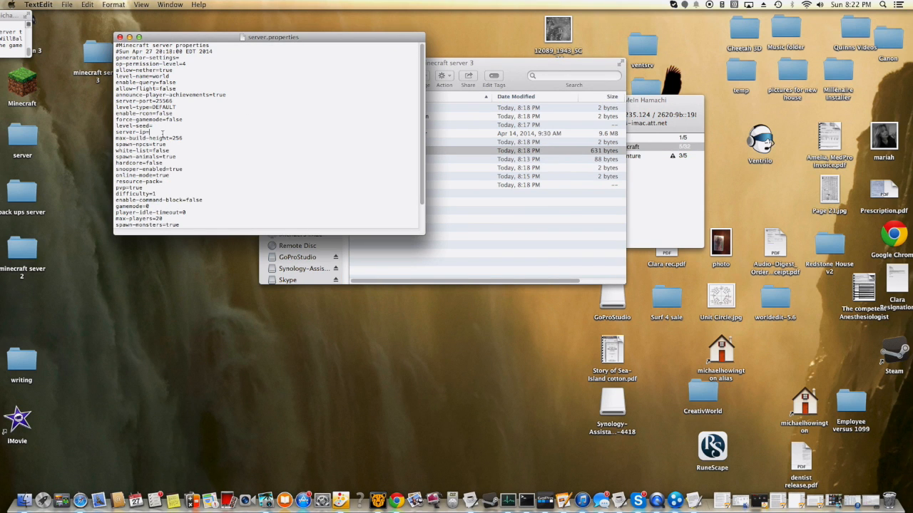
{"action": "left_click", "coordinate": [648, 102]}
{"action": "left_click", "coordinate": [670, 112]}
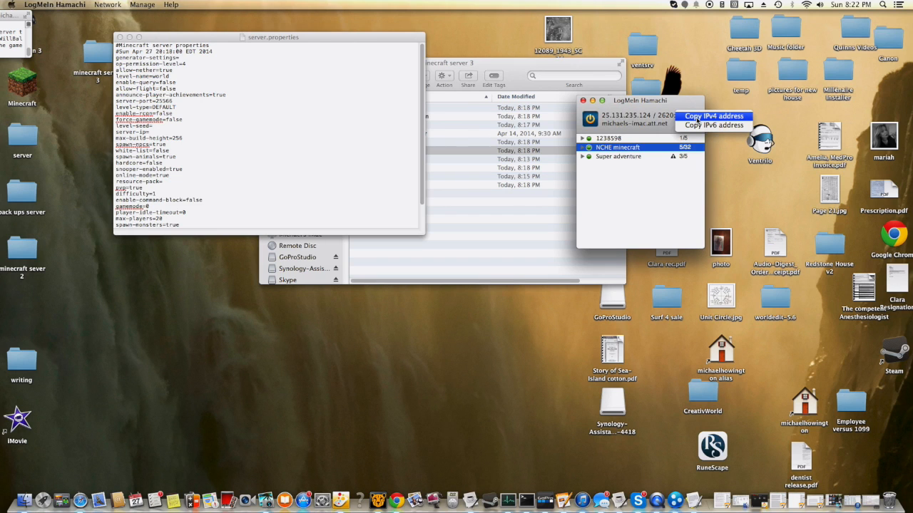
{"action": "left_click", "coordinate": [697, 116]}
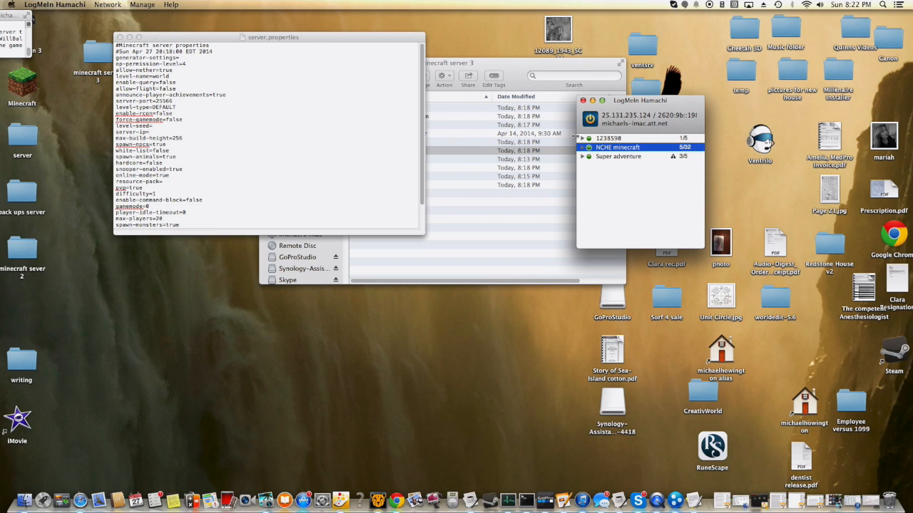
- Paste 25.131.235.124 as the server-ip value in server.properties and keep max-build-height=256 on its own line
{"action": "right_click", "coordinate": [153, 134]}
{"action": "right_click", "coordinate": [149, 140]}
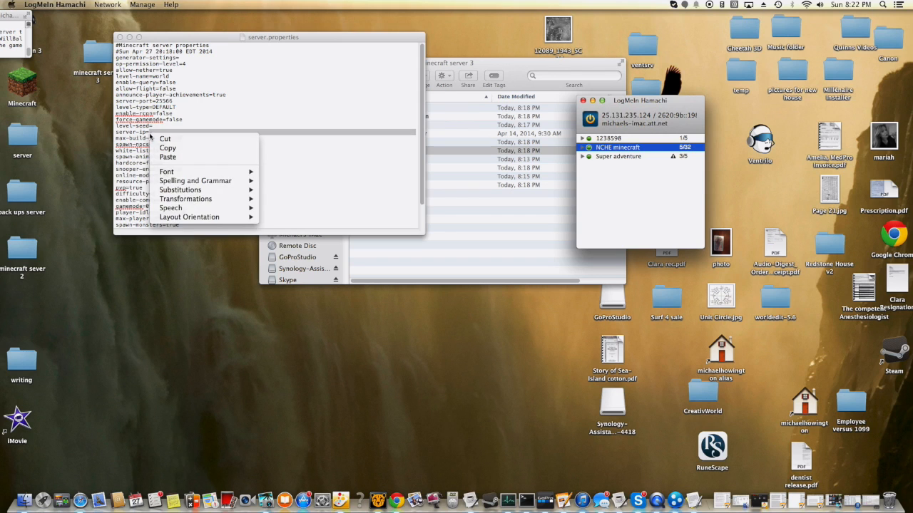
{"action": "left_click", "coordinate": [161, 157]}
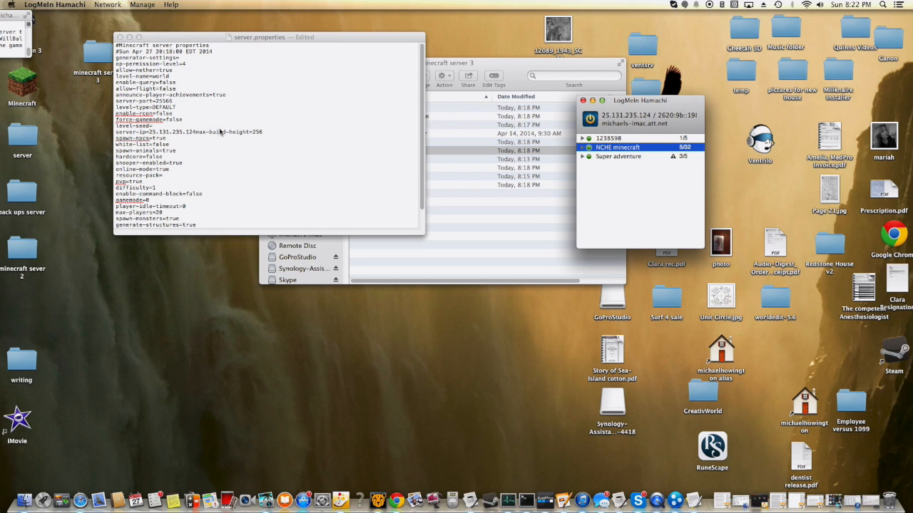
{"action": "left_click", "coordinate": [195, 134]}
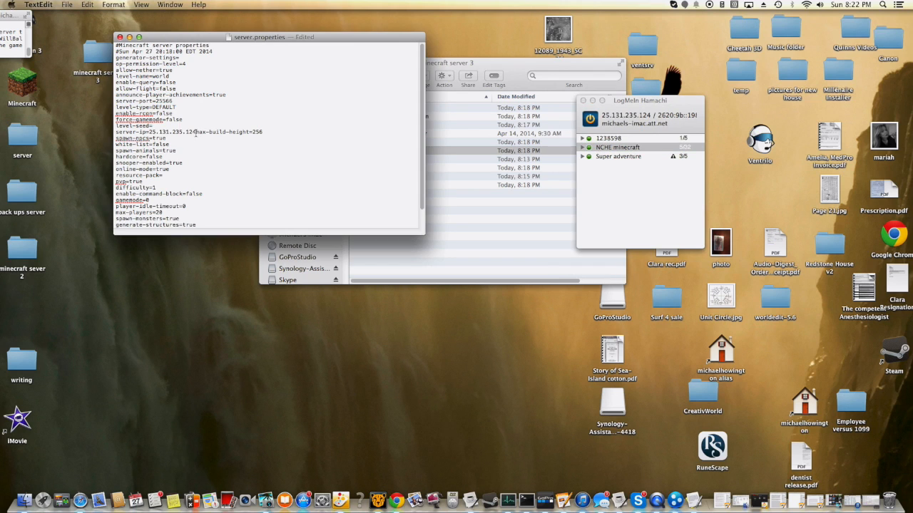
{"action": "key", "text": "Return"}
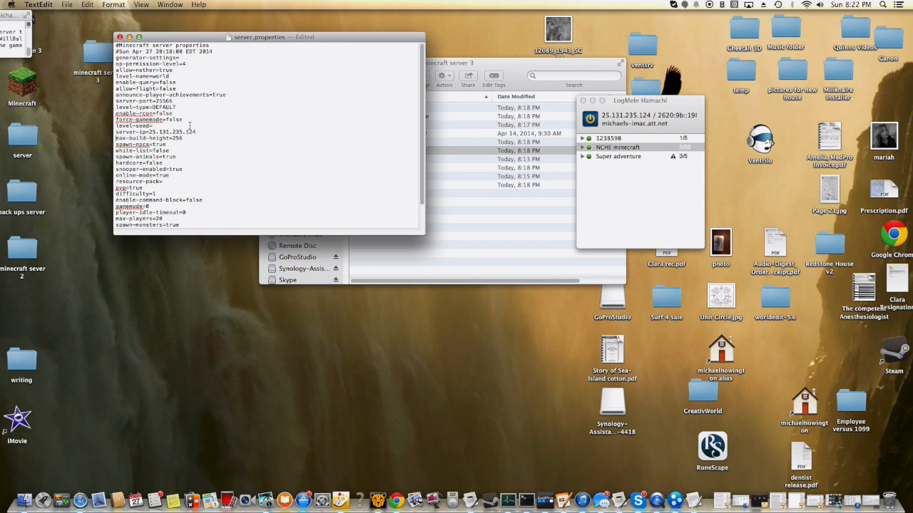
- Check the server-ip line, save server.properties and close the file
{"action": "left_click_drag", "start_coordinate": [136, 133], "coordinate": [160, 135]}
{"action": "left_click", "coordinate": [212, 133]}
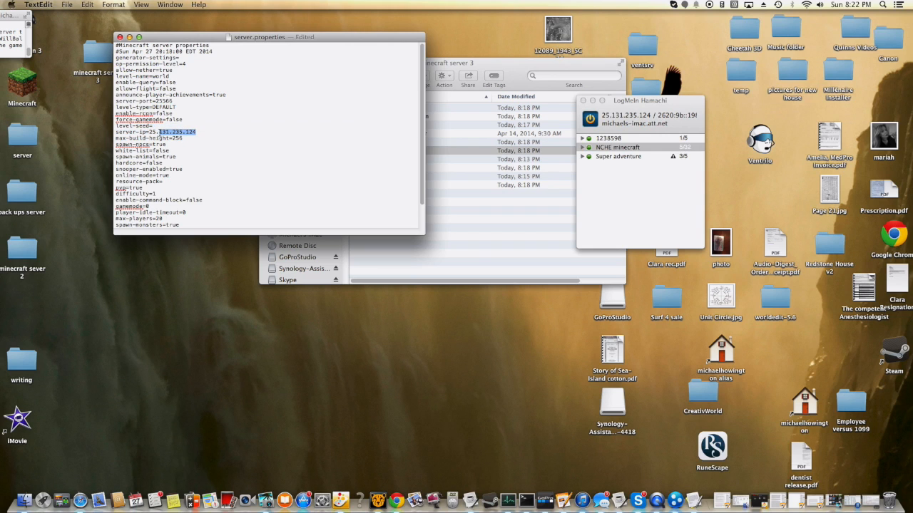
{"action": "left_click", "coordinate": [151, 133]}
{"action": "left_click_drag", "start_coordinate": [151, 132], "coordinate": [199, 132]}
{"action": "key", "text": "super+c"}
{"action": "left_click", "coordinate": [200, 132]}
{"action": "left_click", "coordinate": [66, 4]}
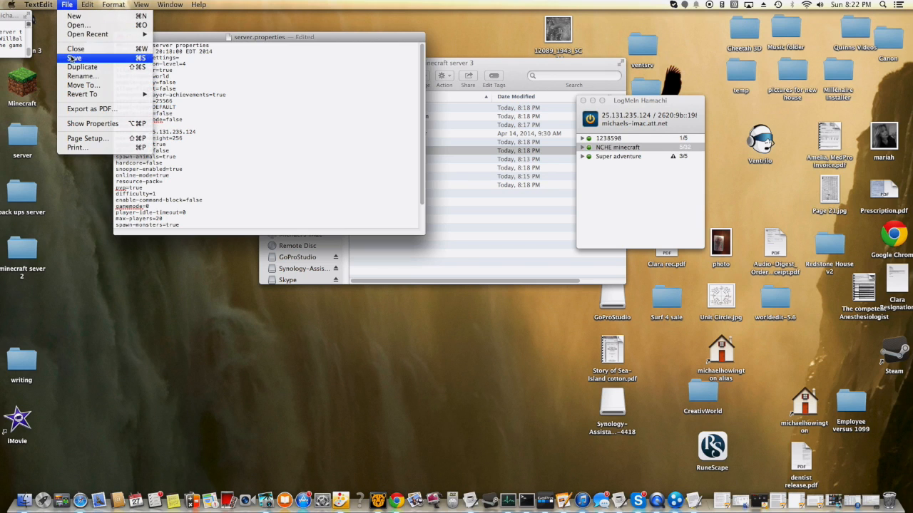
{"action": "left_click", "coordinate": [72, 58]}
{"action": "left_click", "coordinate": [120, 37]}
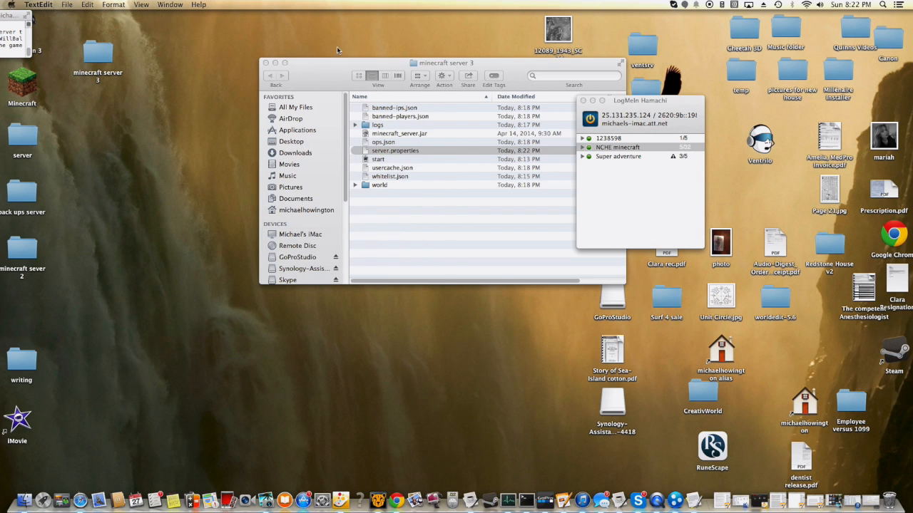
- Run the start script in the minecraft server 3 folder and open the Minecraft launcher from the desktop
{"action": "left_click_drag", "start_coordinate": [357, 63], "coordinate": [322, 39]}
{"action": "double_click", "coordinate": [346, 138]}
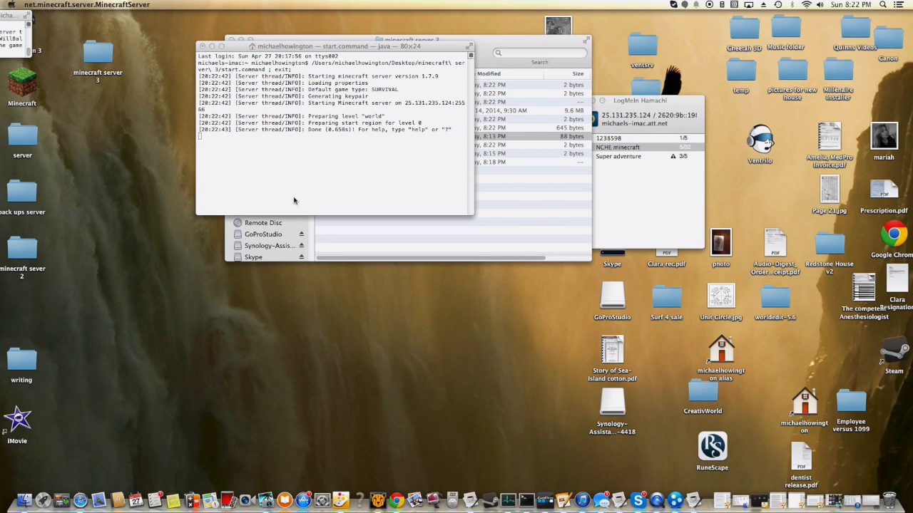
{"action": "double_click", "coordinate": [22, 74]}
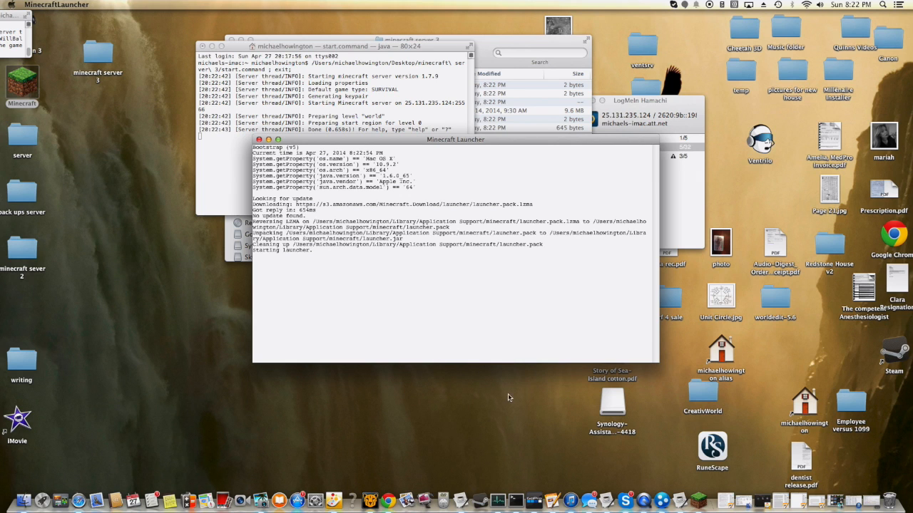
- List the available server commands by entering ? in the running server's console
{"action": "left_click", "coordinate": [235, 146]}
{"action": "type", "text": "?"}
{"action": "key", "text": "Return"}
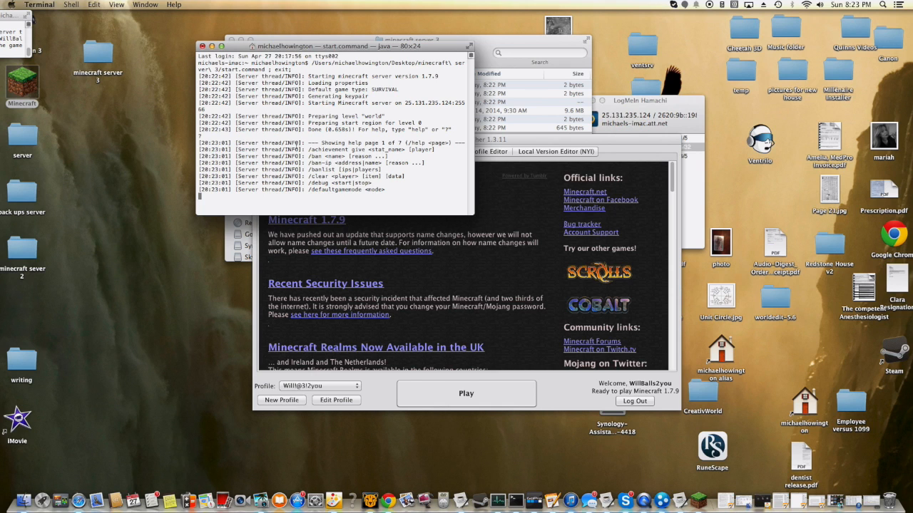
- Launch Minecraft 1.7.9 and open the multiplayer server list
{"action": "left_click", "coordinate": [464, 403]}
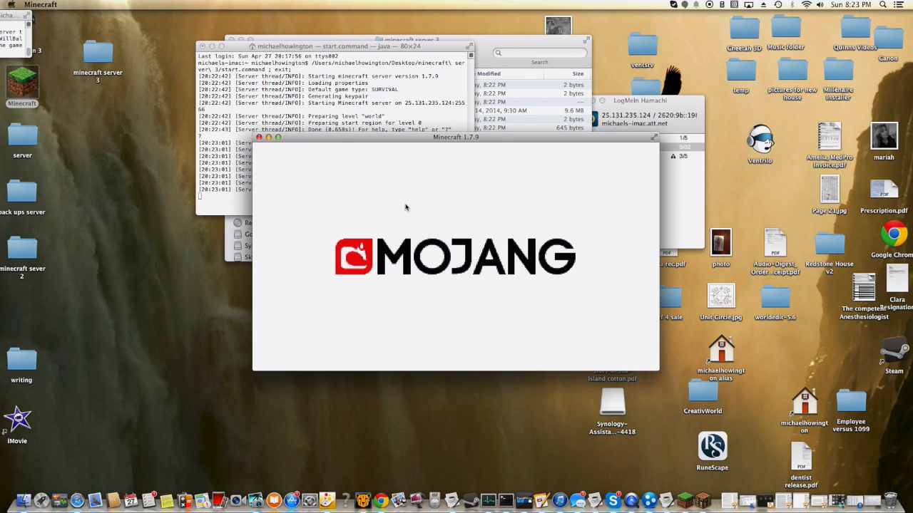
{"action": "left_click", "coordinate": [435, 277]}
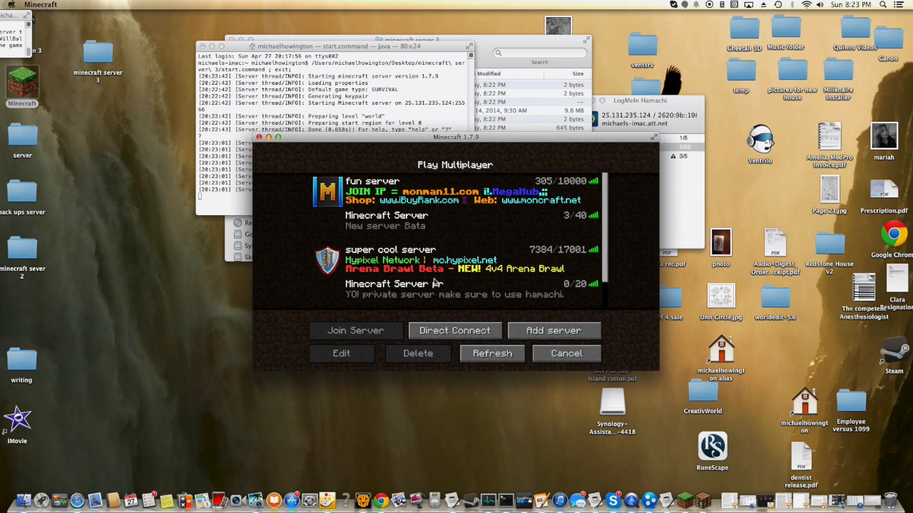
{"action": "left_click", "coordinate": [443, 270]}
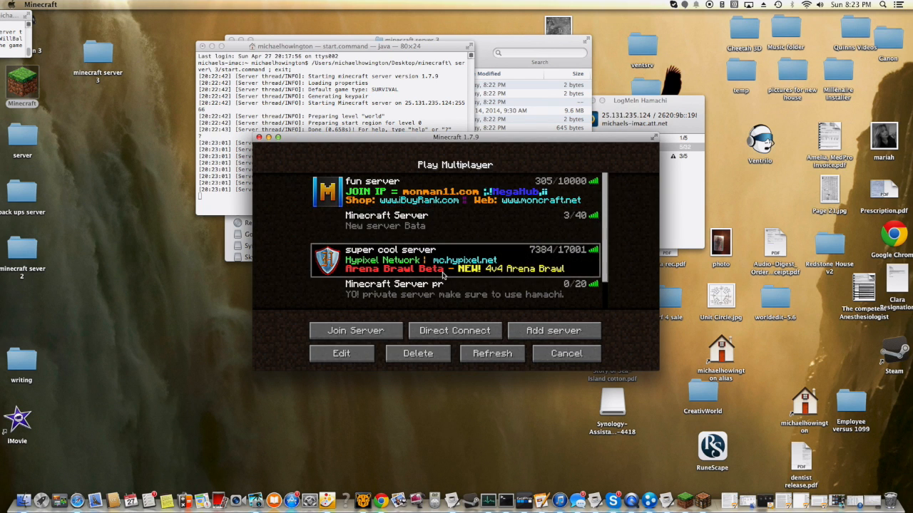
{"action": "left_click", "coordinate": [446, 292]}
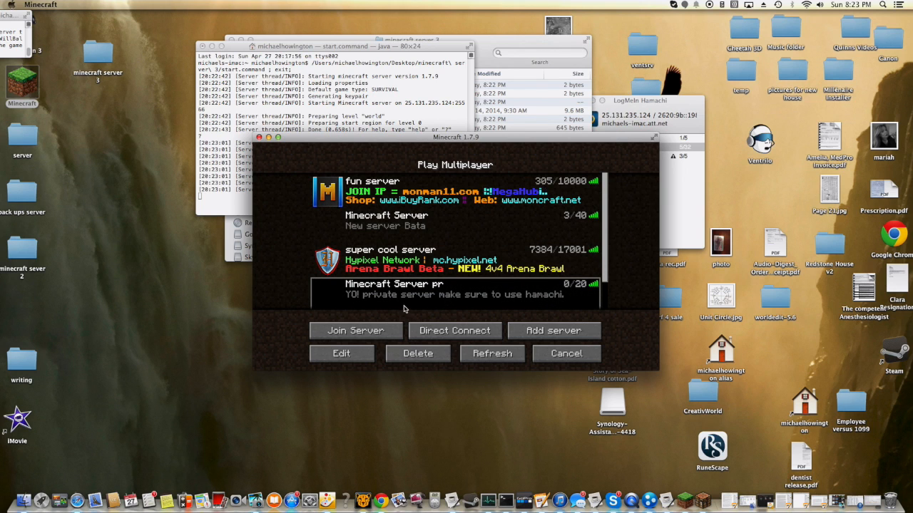
- Add a multiplayer server named Minecraft Server with the copied Hamachi address 25.131.235.124
{"action": "left_click", "coordinate": [523, 332]}
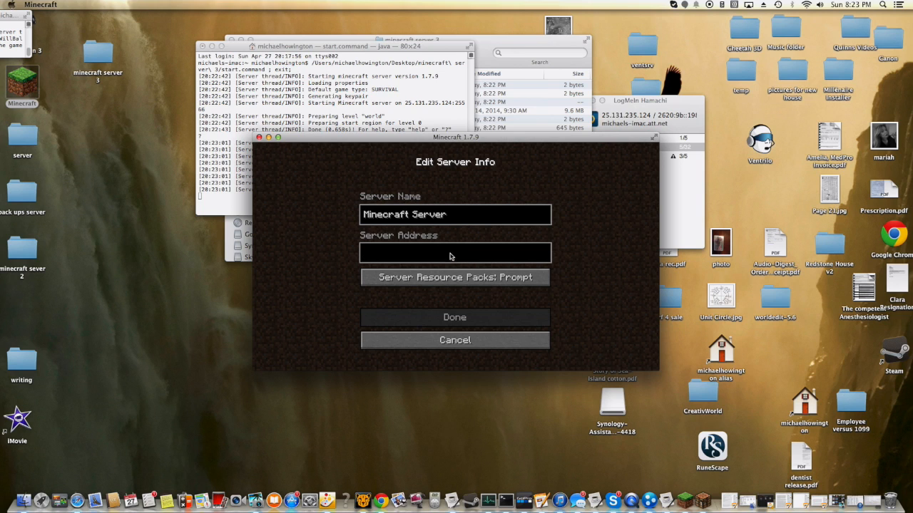
{"action": "type", "text": "25"}
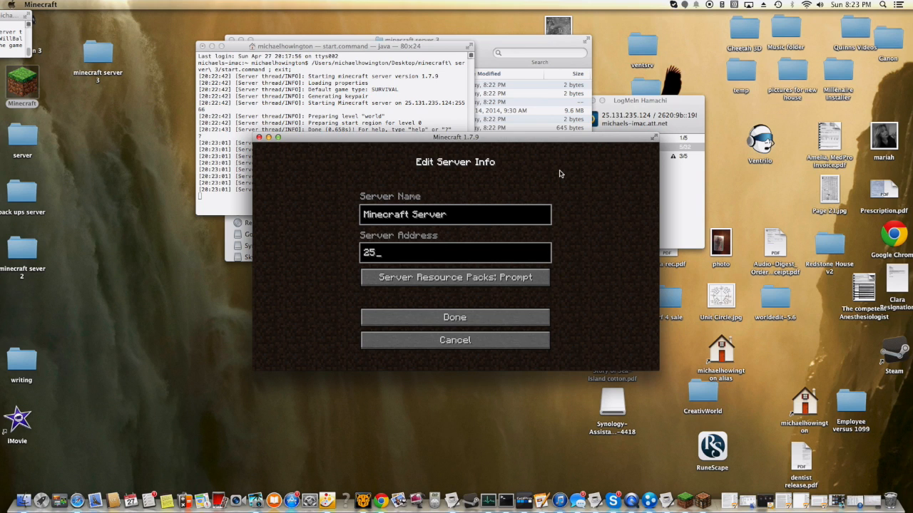
{"action": "key", "text": "BackSpace"}
{"action": "key", "text": "BackSpace"}
{"action": "key", "text": "super+v"}
{"action": "left_click", "coordinate": [506, 317]}
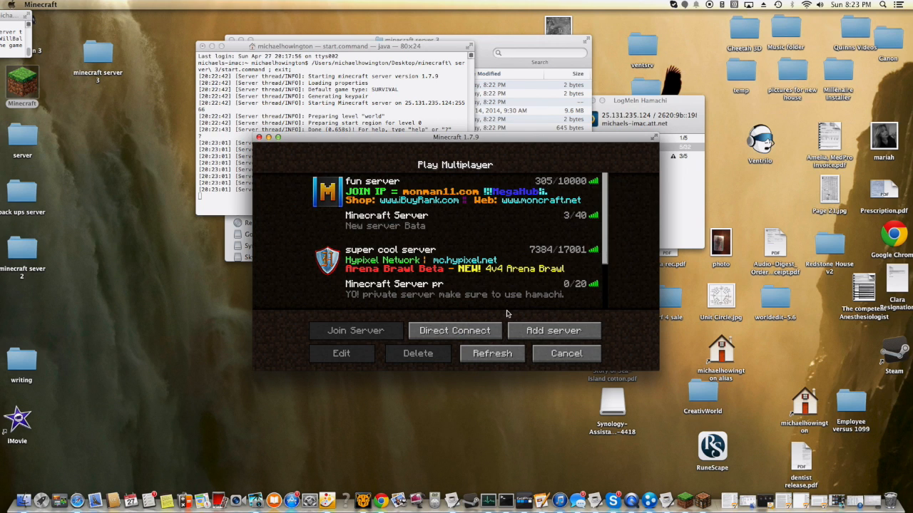
- Change the newly added server's address to 25.131.235.124:25566
{"action": "scroll", "coordinate": [497, 299], "scroll_direction": "down", "scroll_amount": 1}
{"action": "left_click", "coordinate": [446, 304]}
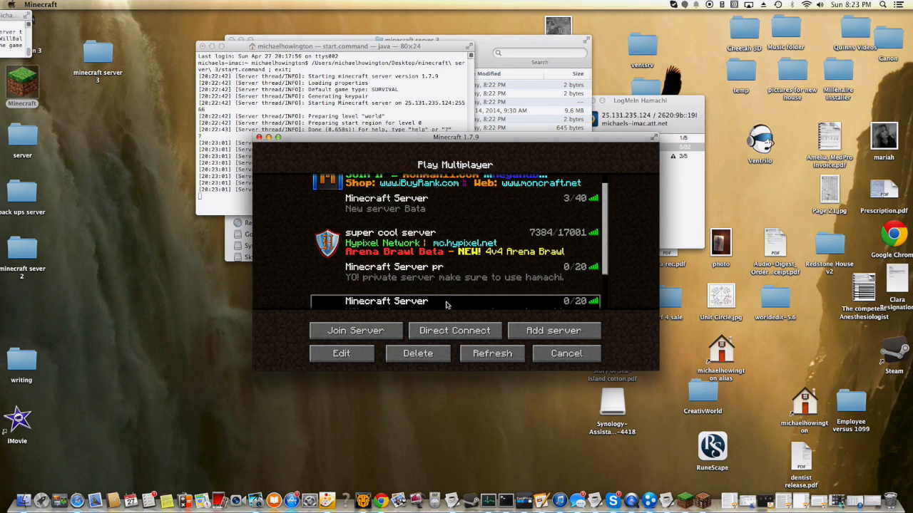
{"action": "scroll", "coordinate": [445, 305], "scroll_direction": "down", "scroll_amount": 1}
{"action": "left_click", "coordinate": [367, 359]}
{"action": "left_click", "coordinate": [448, 249]}
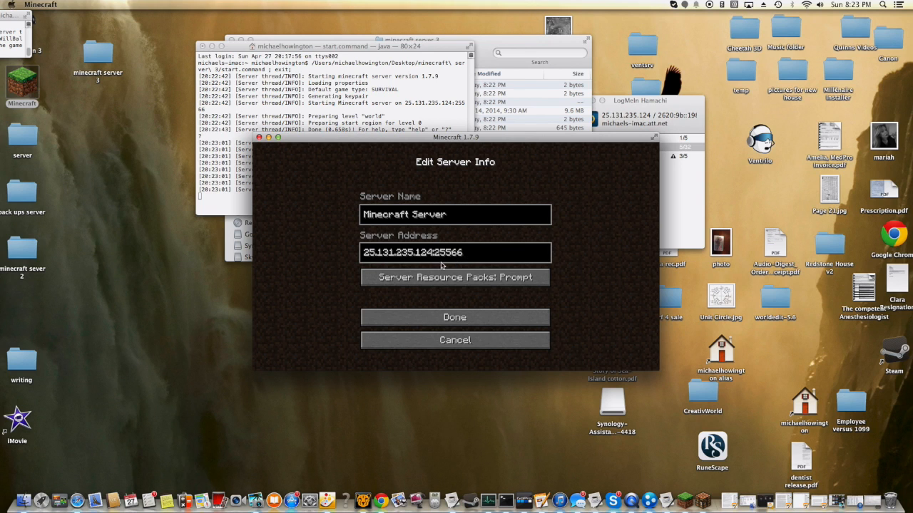
{"action": "left_click", "coordinate": [435, 320]}
- Refresh the multiplayer list and join the newly added Minecraft Server entry below Minecraft Server pr
{"action": "scroll", "coordinate": [439, 304], "scroll_direction": "down", "scroll_amount": 1}
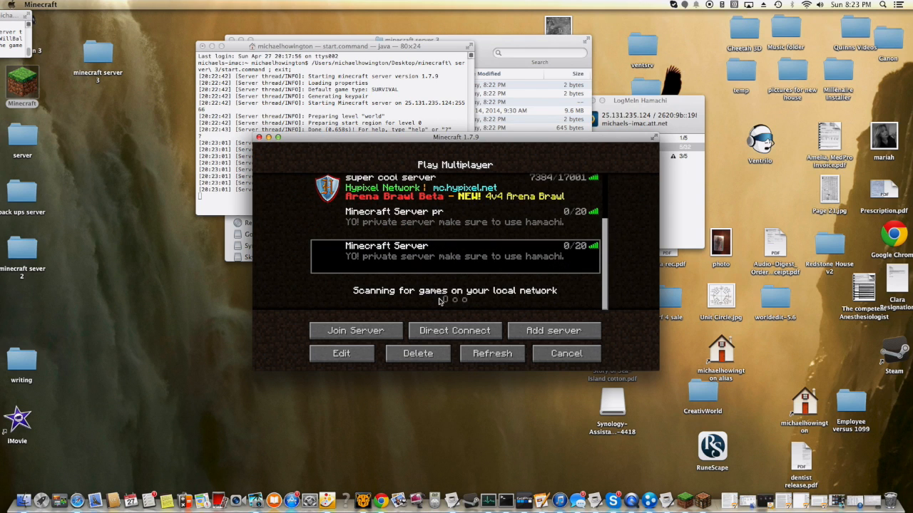
{"action": "left_click", "coordinate": [492, 353]}
{"action": "scroll", "coordinate": [458, 303], "scroll_direction": "down", "scroll_amount": 1}
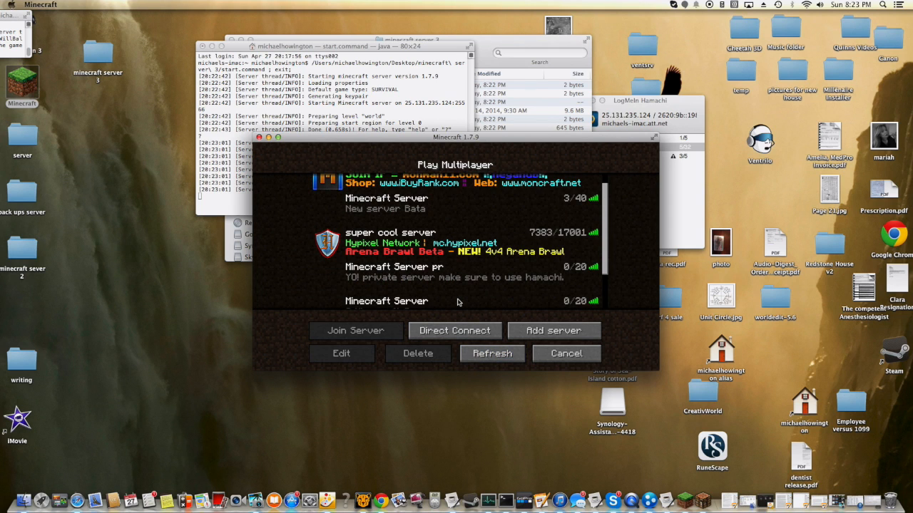
{"action": "scroll", "coordinate": [458, 302], "scroll_direction": "down", "scroll_amount": 1}
{"action": "scroll", "coordinate": [385, 255], "scroll_direction": "down", "scroll_amount": 1}
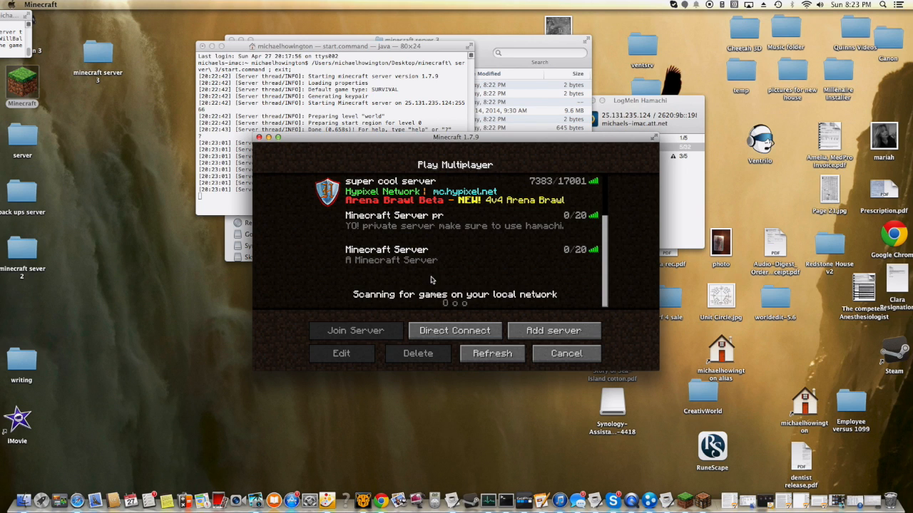
{"action": "left_click", "coordinate": [416, 256]}
{"action": "left_click", "coordinate": [411, 232]}
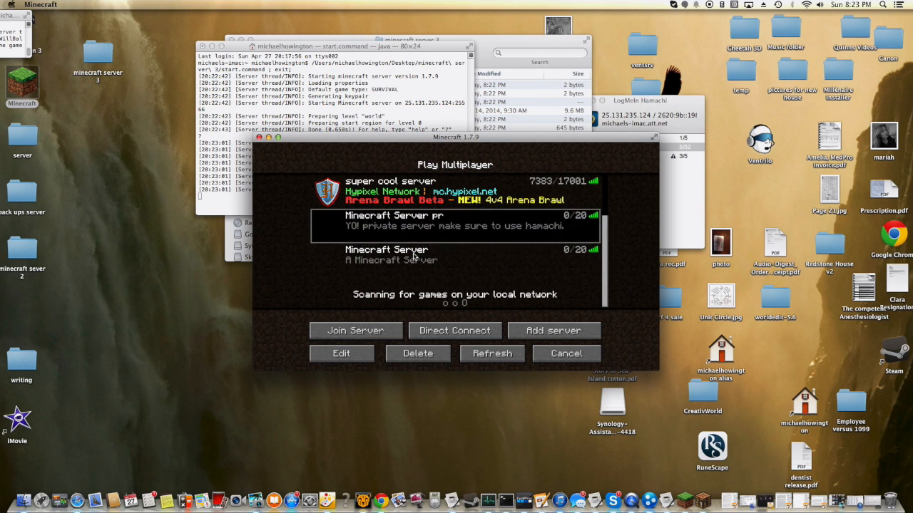
{"action": "left_click", "coordinate": [416, 263]}
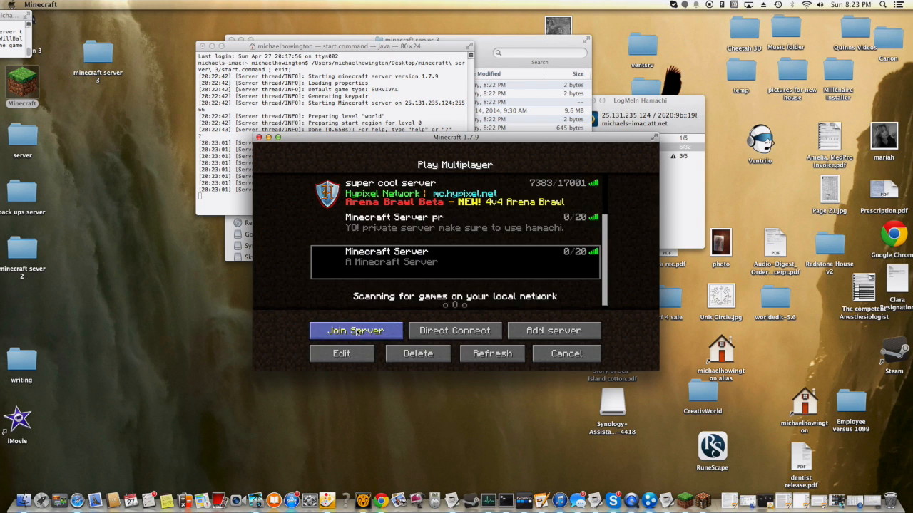
{"action": "left_click", "coordinate": [357, 331]}
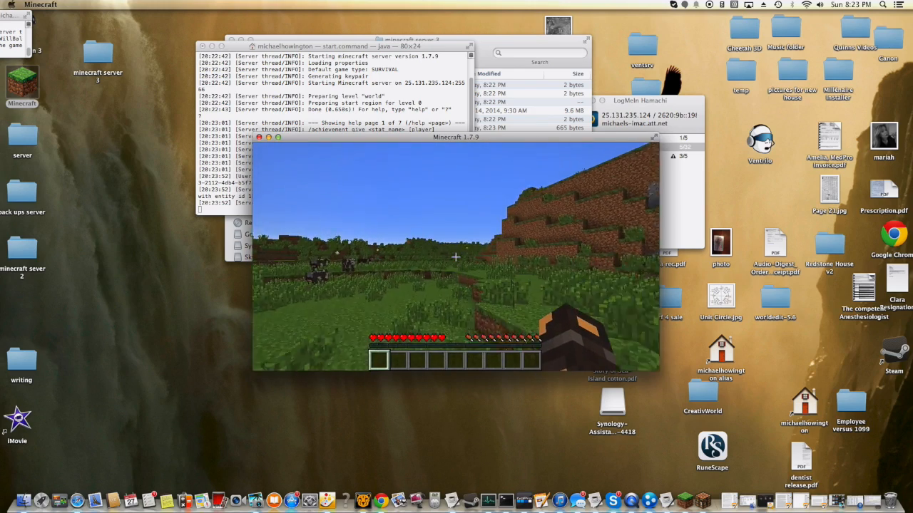
- Pause the game and check the server console for the line about the player joining
{"action": "key", "text": "Escape"}
{"action": "left_click", "coordinate": [216, 143]}
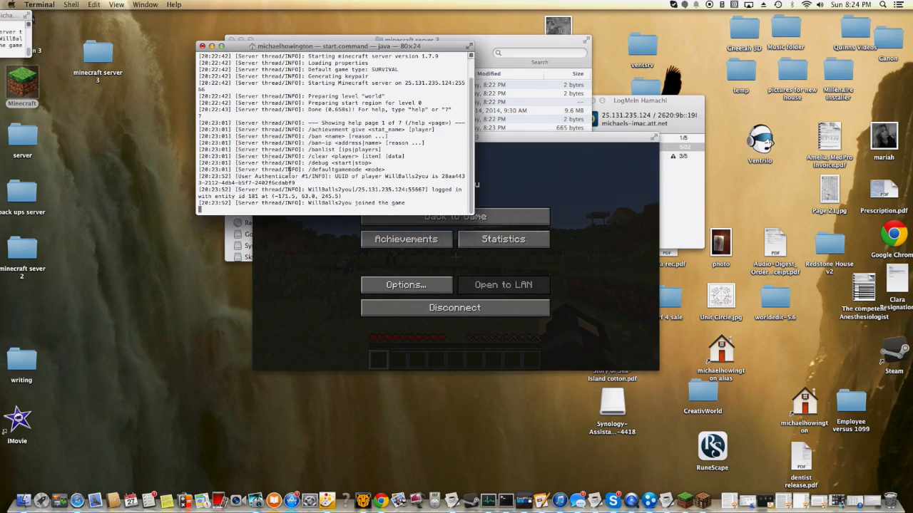
{"action": "left_click_drag", "start_coordinate": [255, 206], "coordinate": [409, 202]}
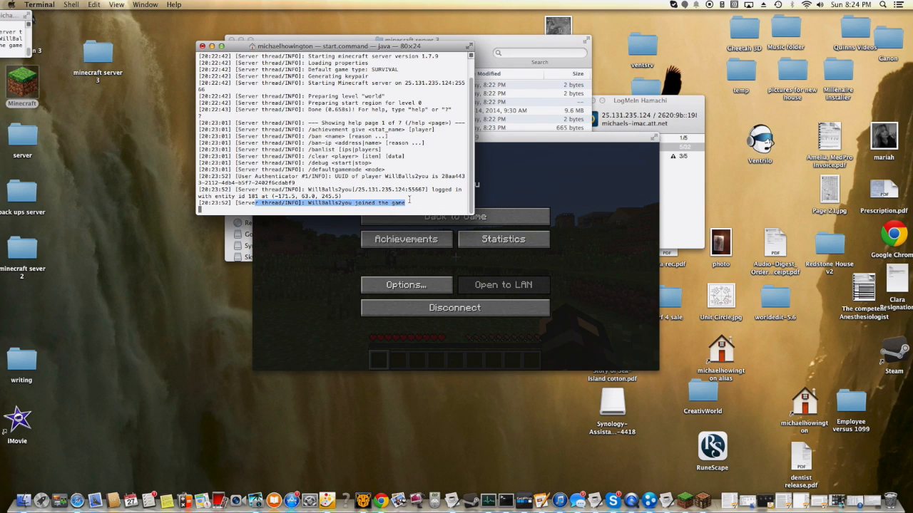
- Return to the game and walk across the grassland toward the village
{"action": "left_click", "coordinate": [511, 198]}
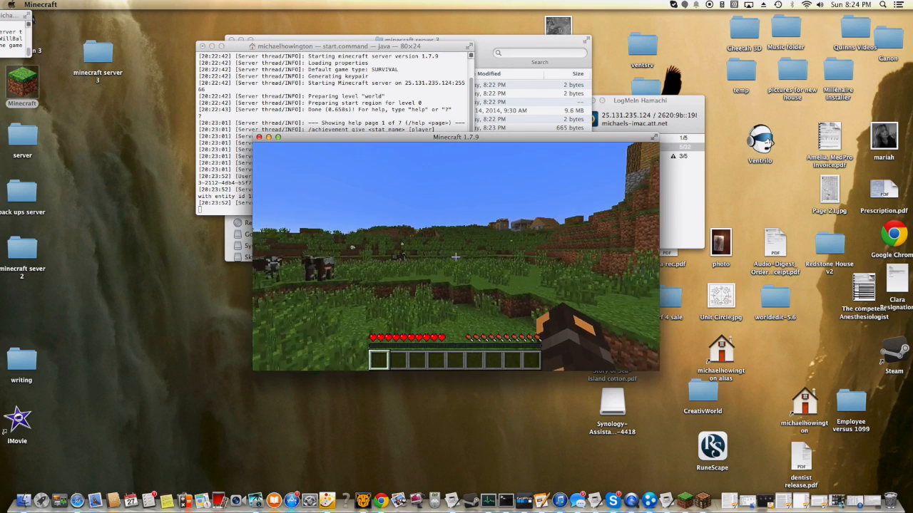
{"action": "key", "text": "w"}
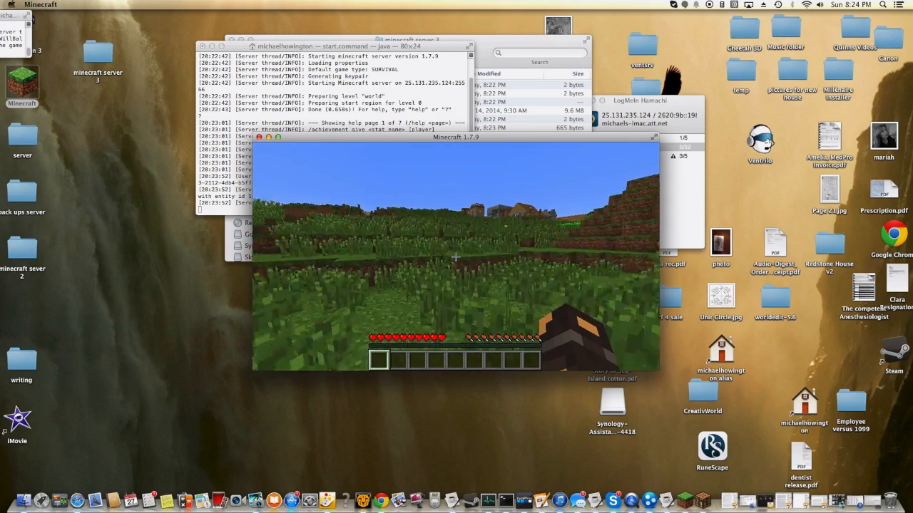
{"action": "key", "text": "w"}
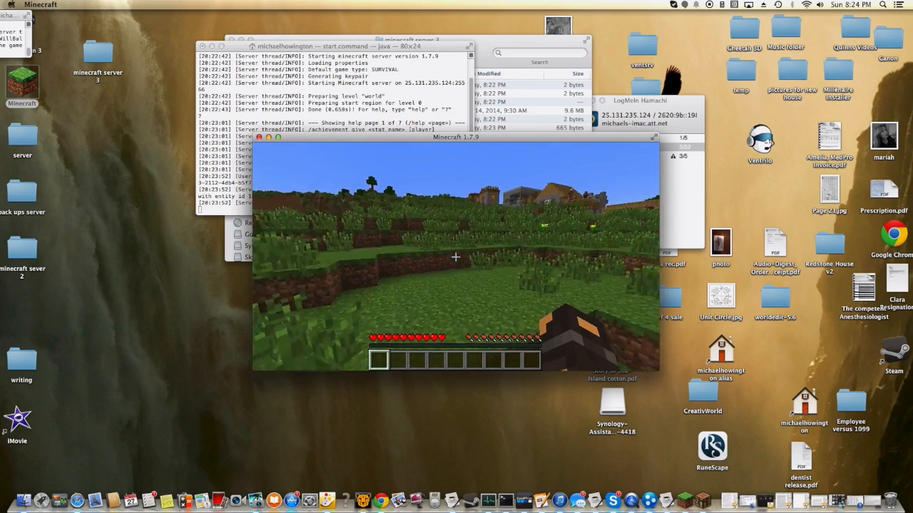
{"action": "key", "text": "w"}
{"action": "key", "text": "space"}
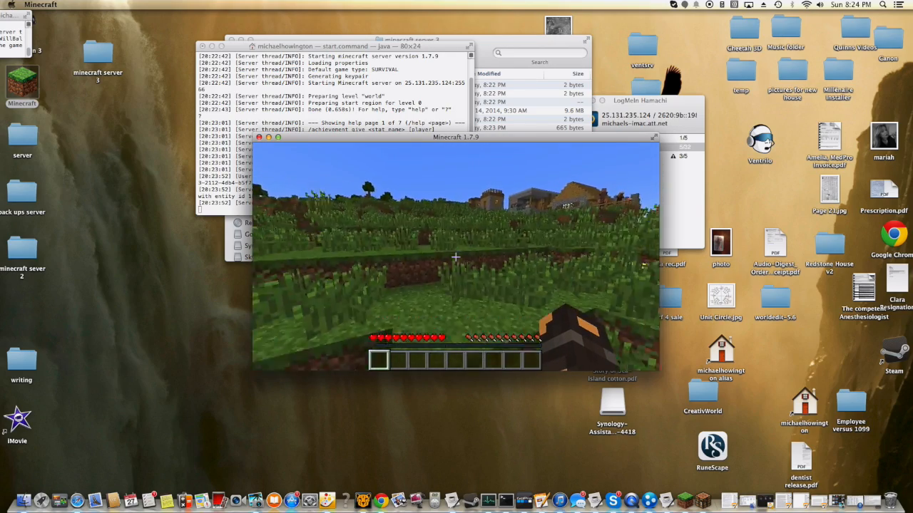
- Pause the game and give the player's own account operator status with the op command in the server console
{"action": "key", "text": "Escape"}
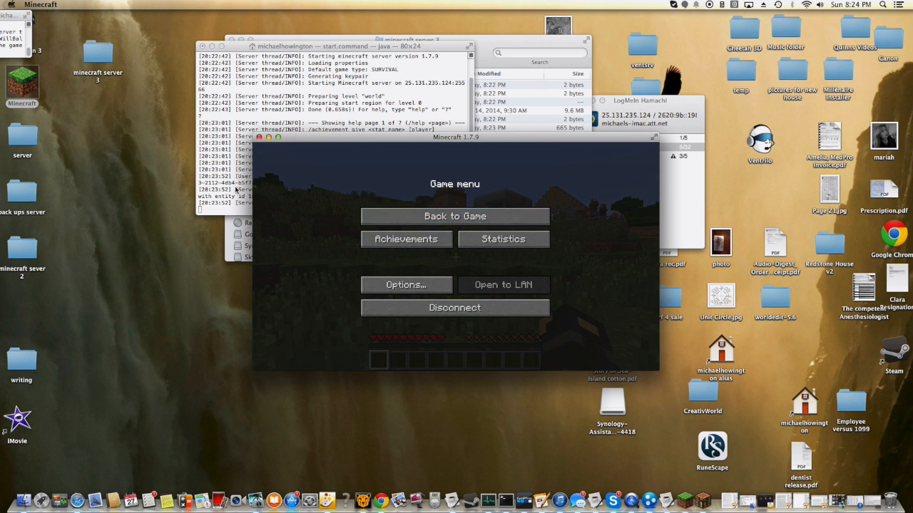
{"action": "left_click_drag", "start_coordinate": [256, 202], "coordinate": [232, 210]}
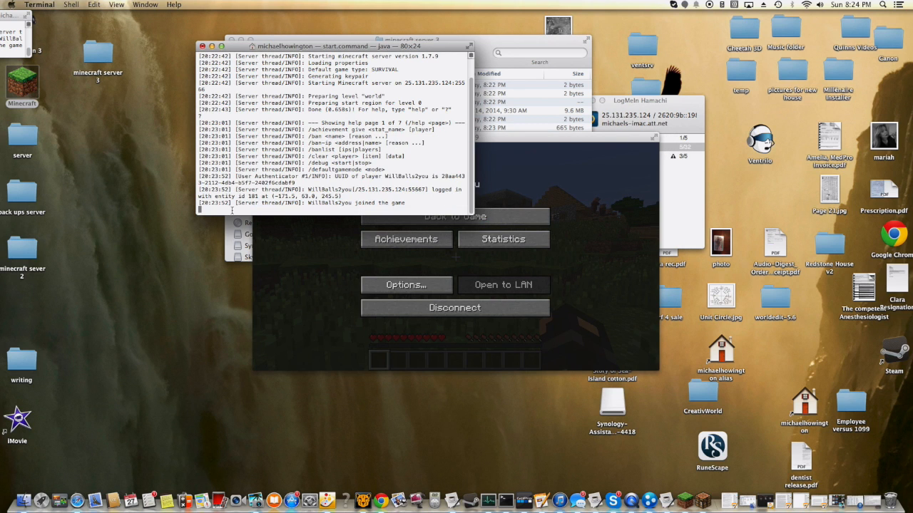
{"action": "type", "text": "op willballs2you"}
{"action": "key", "text": "Return"}
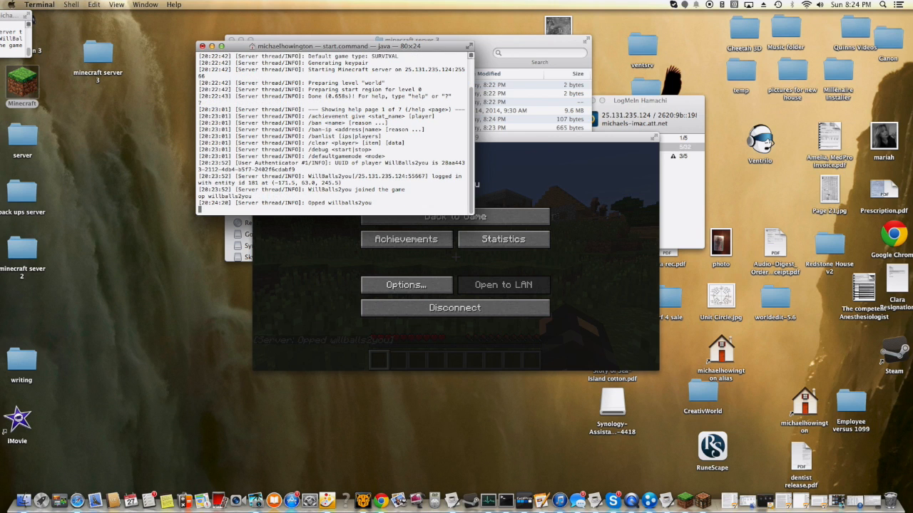
- Resume the game, set the player's own game mode to Creative and fly up over the village
{"action": "left_click", "coordinate": [389, 262]}
{"action": "left_click", "coordinate": [400, 215]}
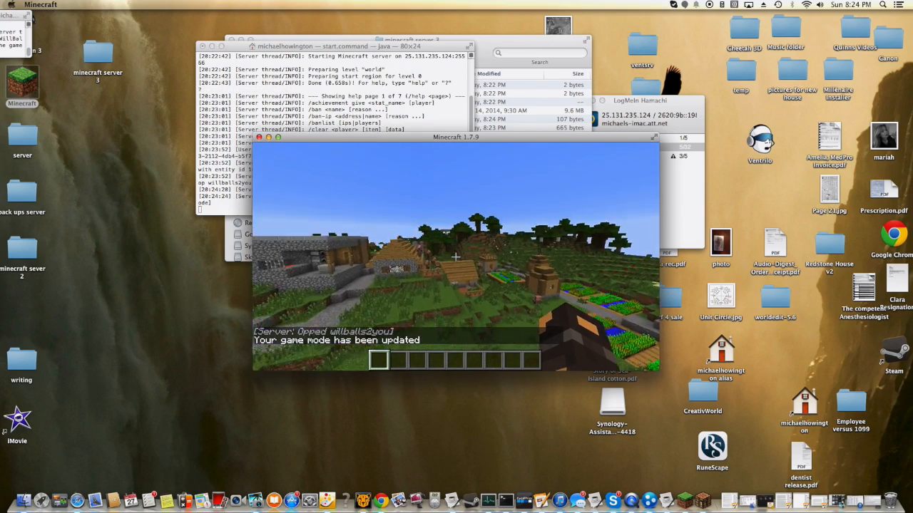
{"action": "key", "text": "space"}
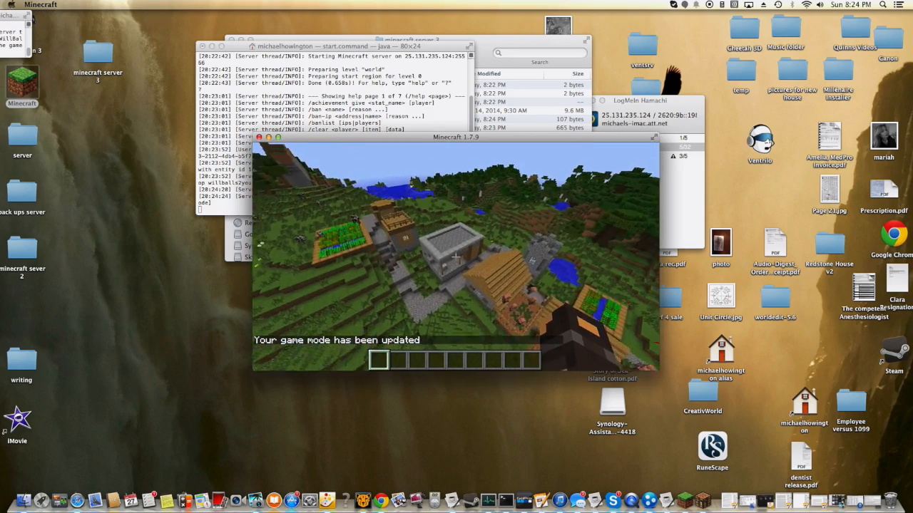
- Explore the inside of a wooden village house and go back out to the grassland
{"action": "key", "text": "w"}
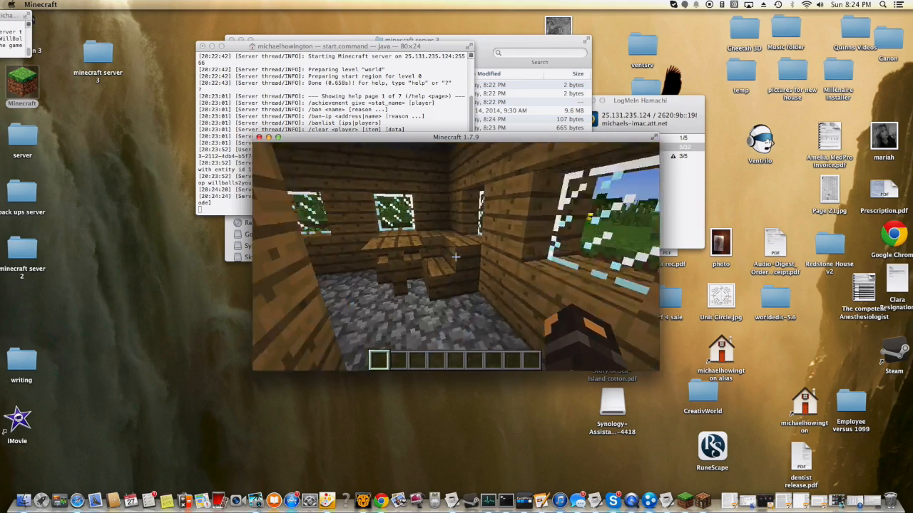
{"action": "right_click", "coordinate": [455, 257]}
{"action": "key", "text": "e"}
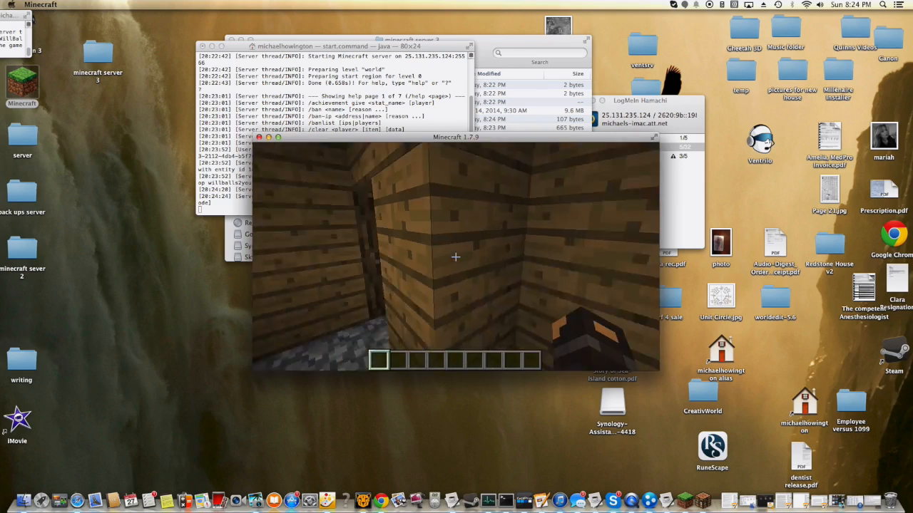
{"action": "key", "text": "w"}
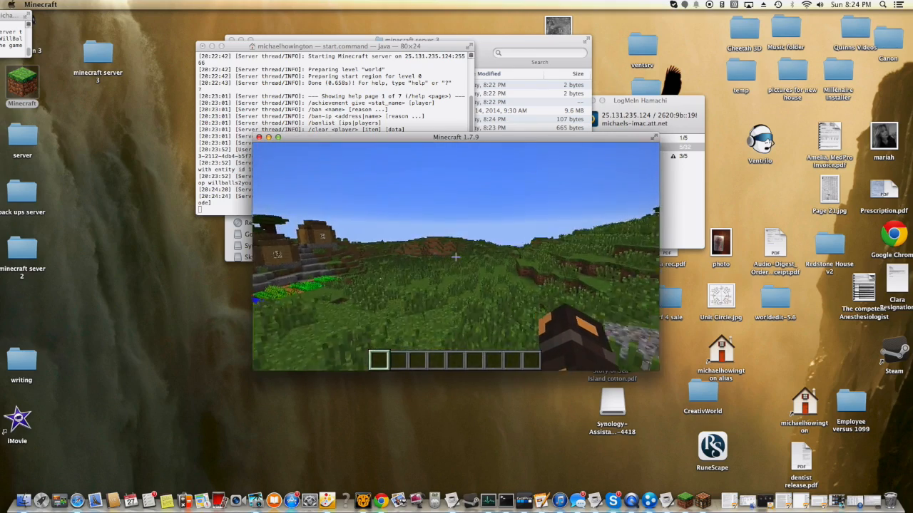
- Pause the game and check the server console for the log line about the game mode change
{"action": "key", "text": "Escape"}
{"action": "left_click", "coordinate": [219, 212]}
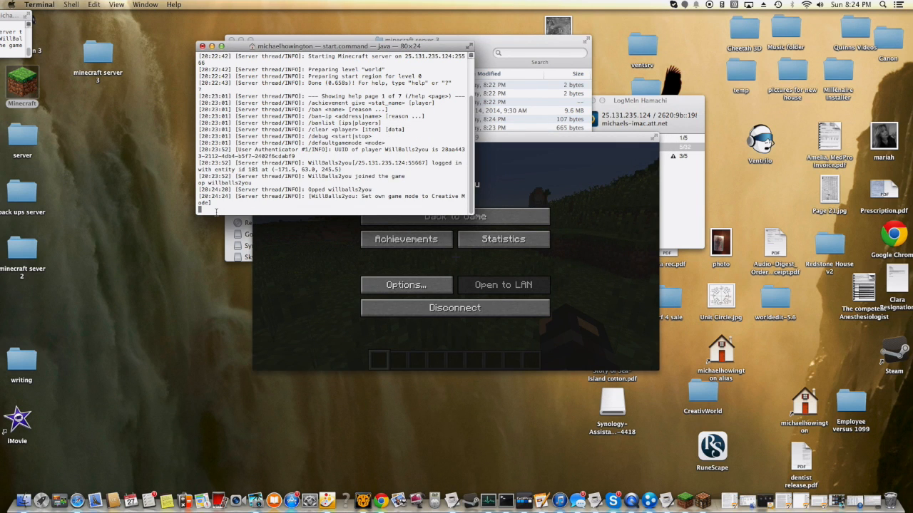
{"action": "left_click", "coordinate": [519, 194]}
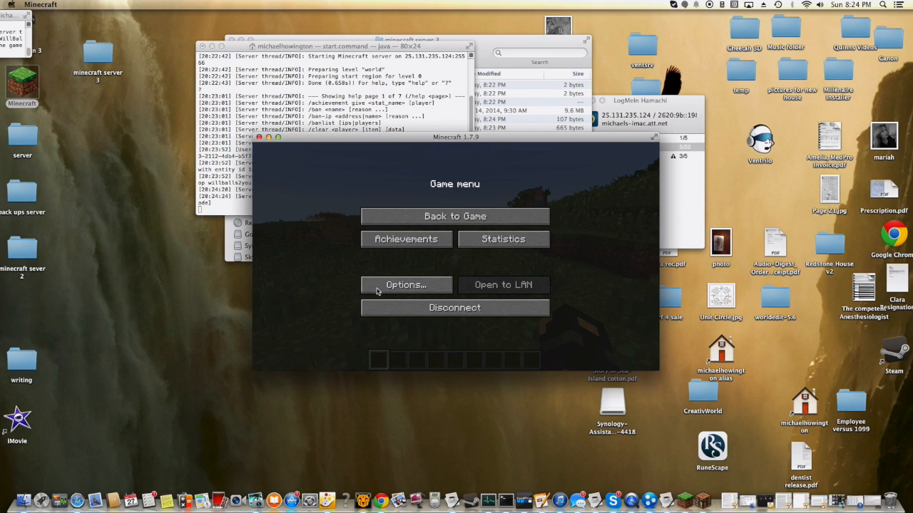
- Resume the game, move through the grassy hills and pause again
{"action": "left_click", "coordinate": [396, 219]}
{"action": "key", "text": "w"}
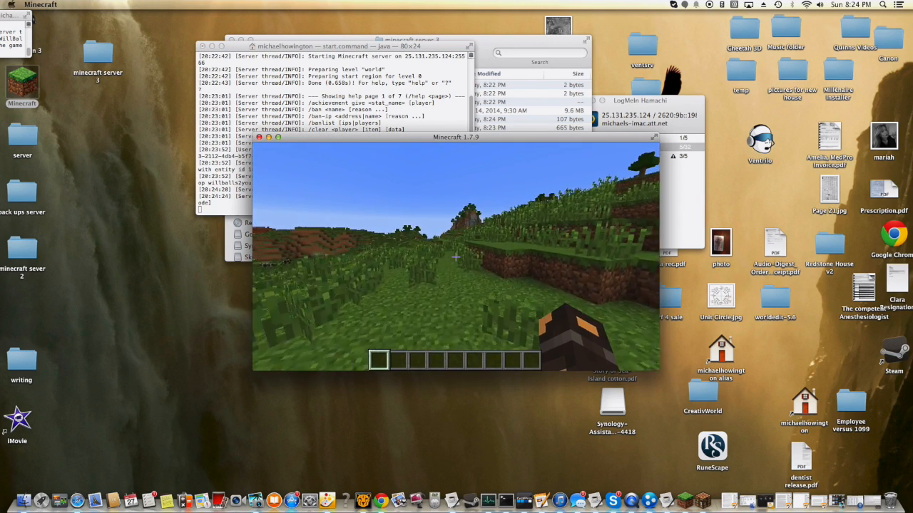
{"action": "key", "text": "space"}
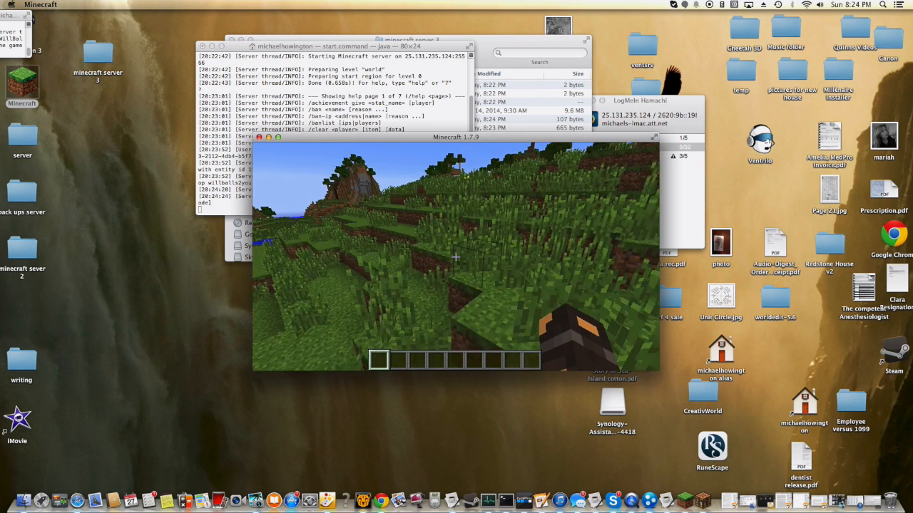
{"action": "key", "text": "Escape"}
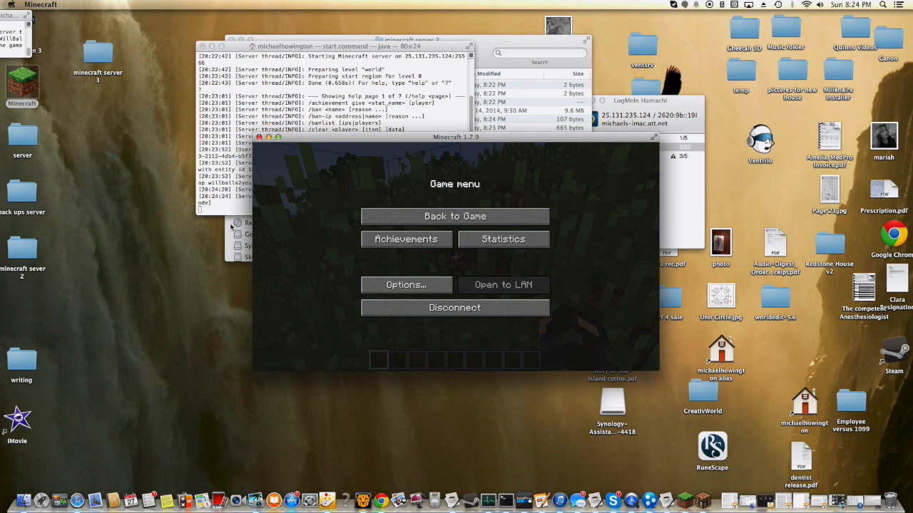